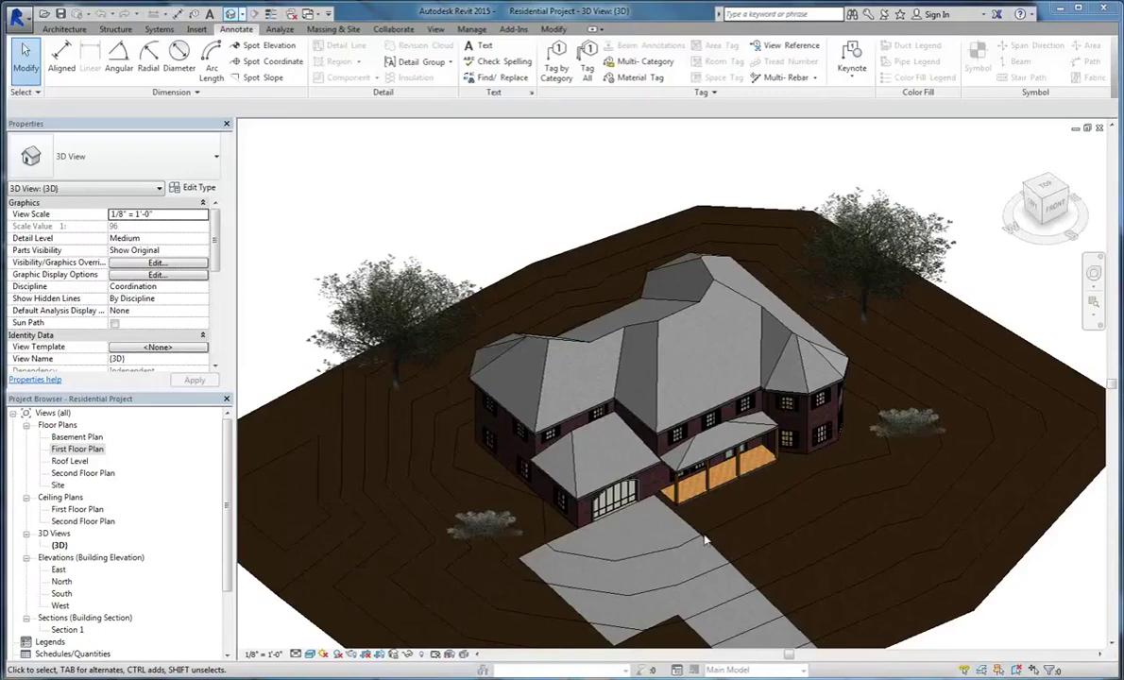
Step: Open the First Floor Plan view and expand the extra tag options on the Annotate tab
double_click(99, 448)
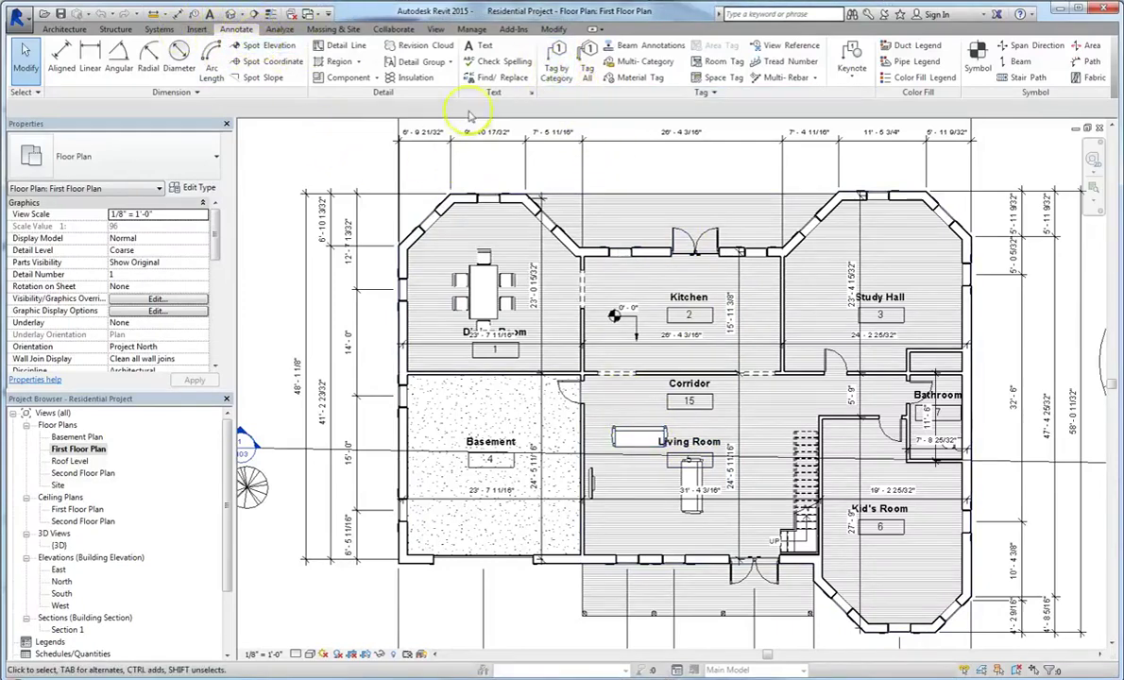
click(712, 95)
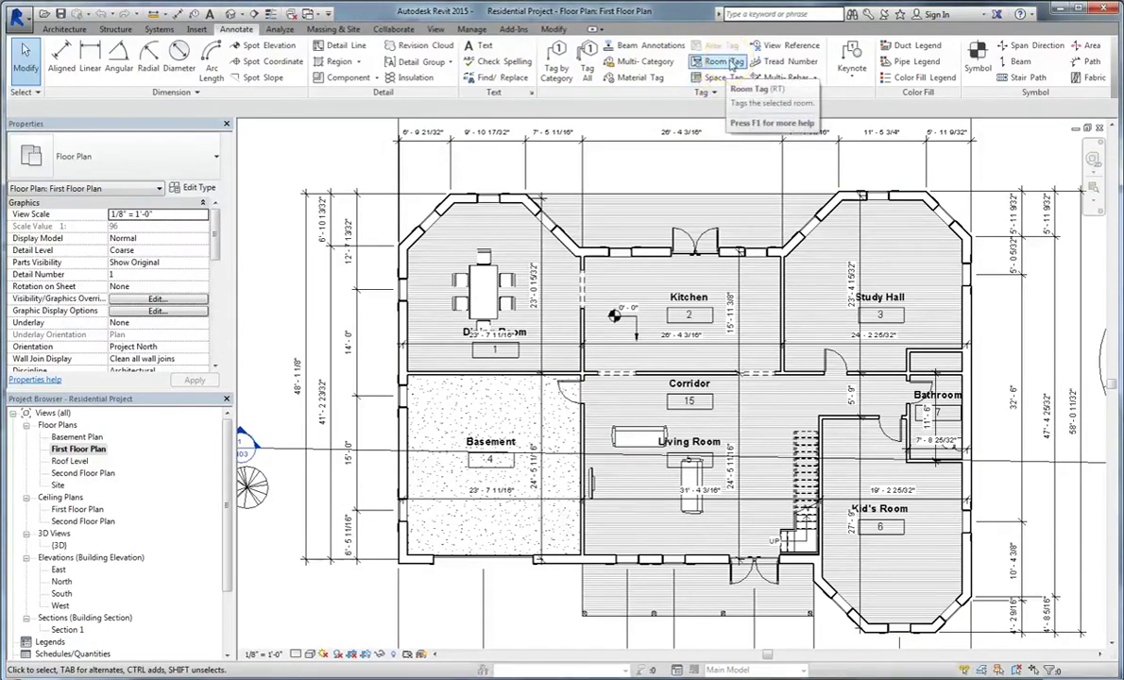
Step: Start Room Tag, then cancel it without tagging and switch from Architecture back to Annotate
click(735, 62)
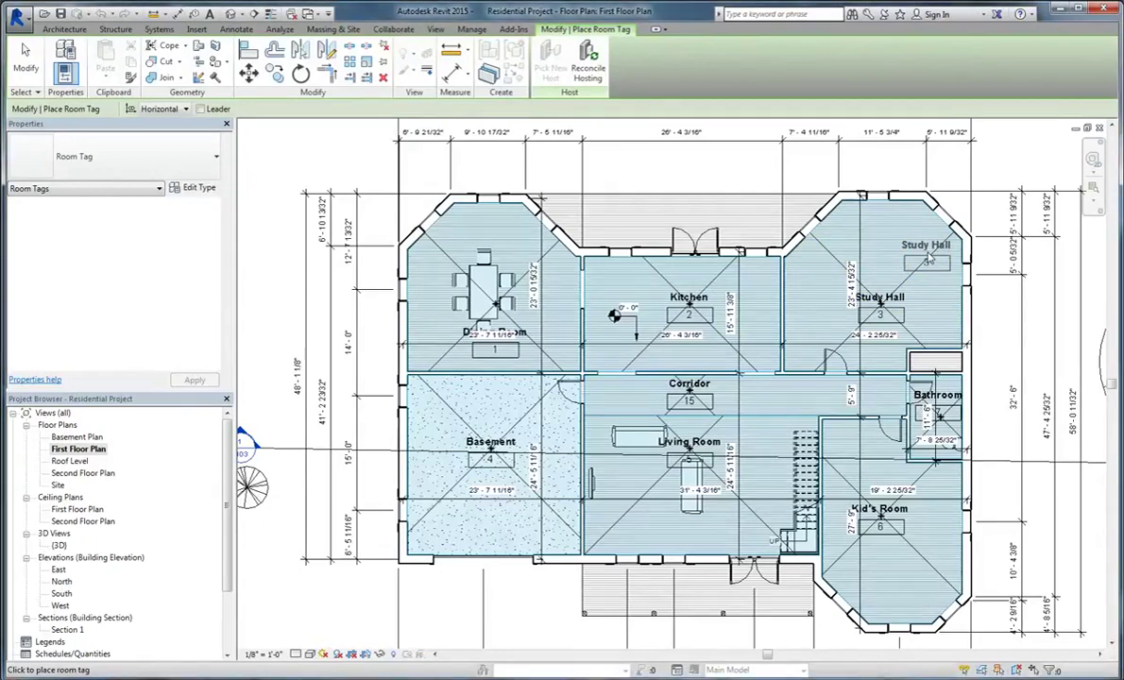
key(Escape)
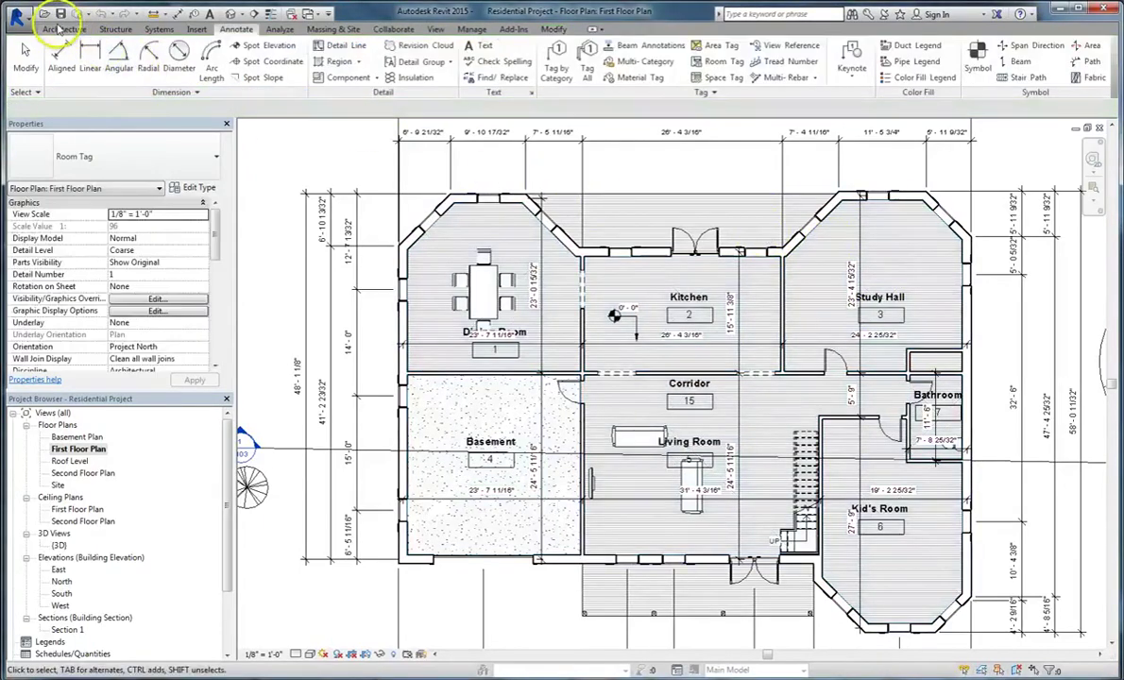
click(65, 30)
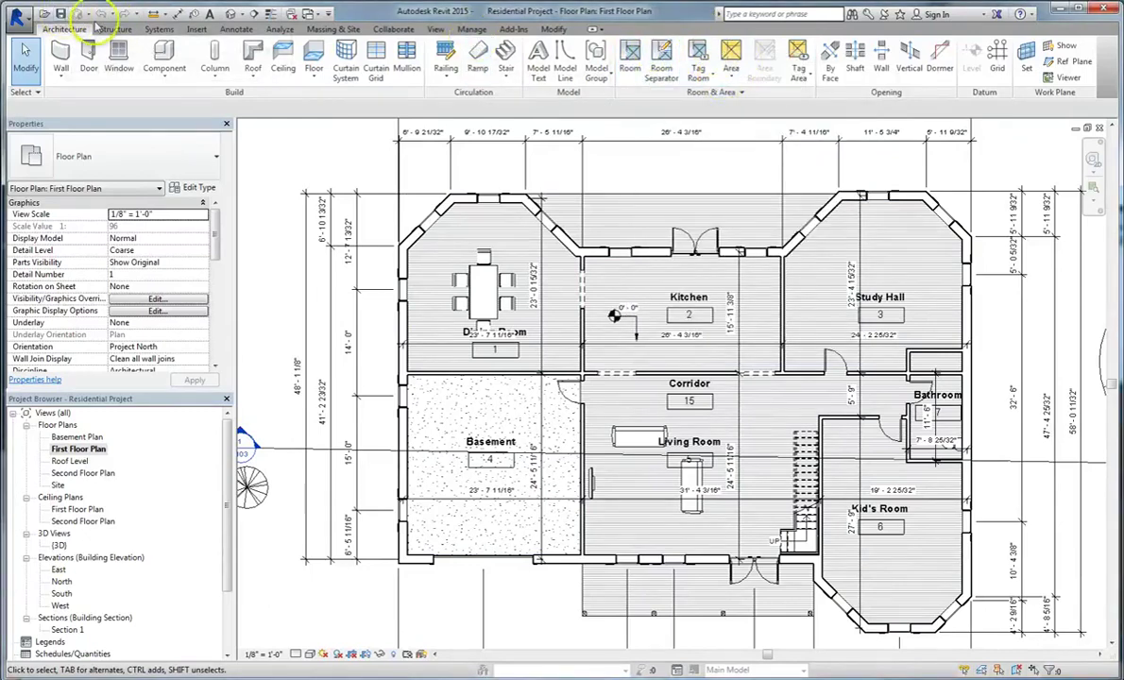
click(237, 31)
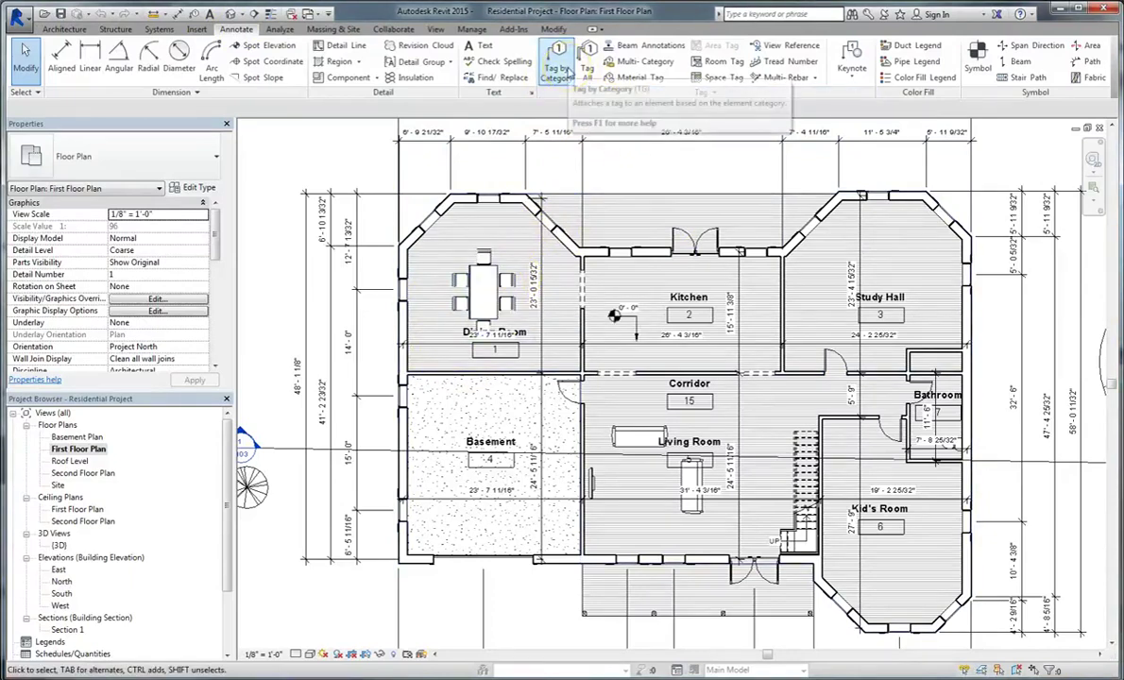
Step: Apply Tag by Category to the dining table, raising the No Tag Loaded prompt
click(565, 68)
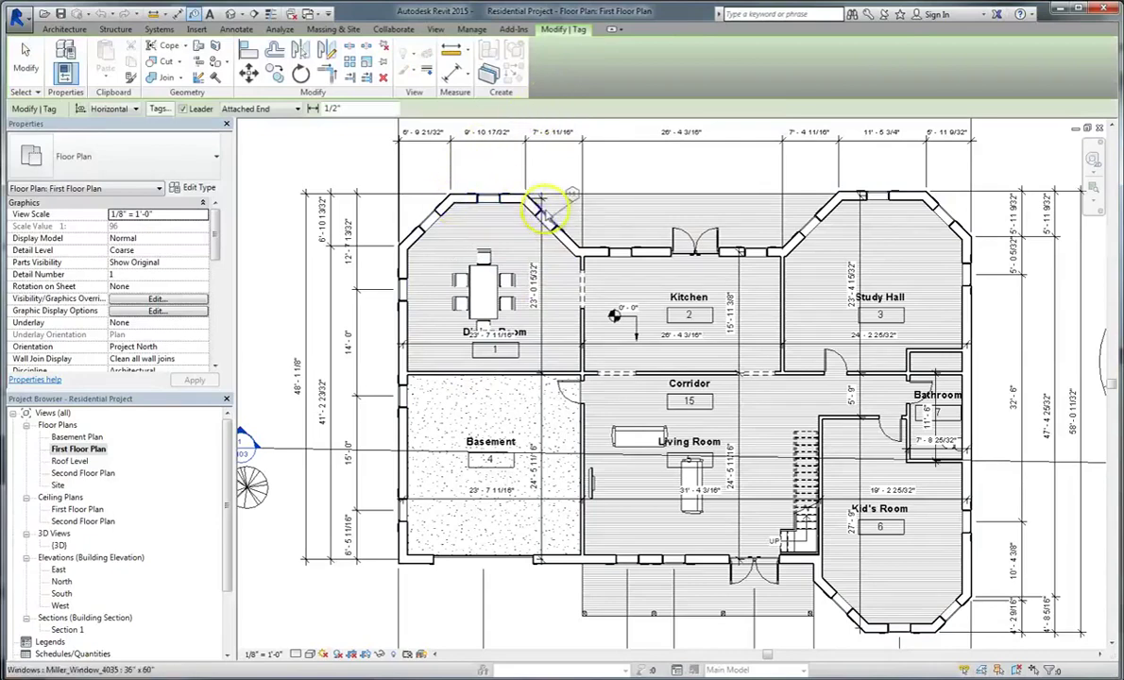
click(482, 286)
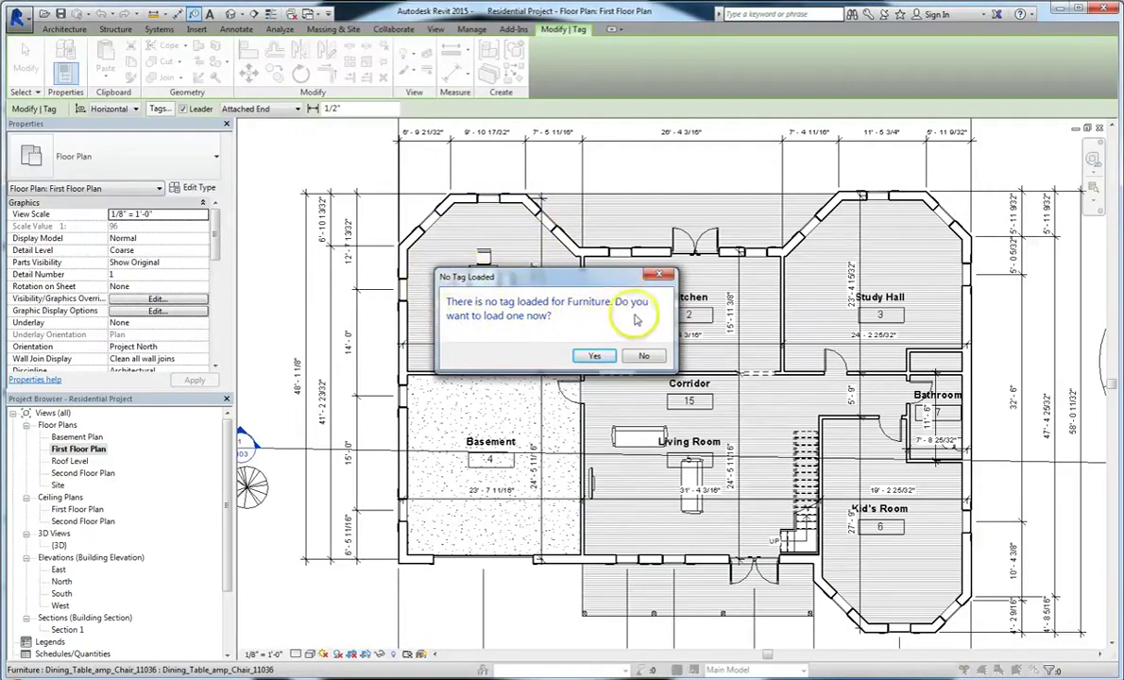
Step: Agree to load a furniture tag and open the Annotations family folder, previewing Centerline
click(596, 356)
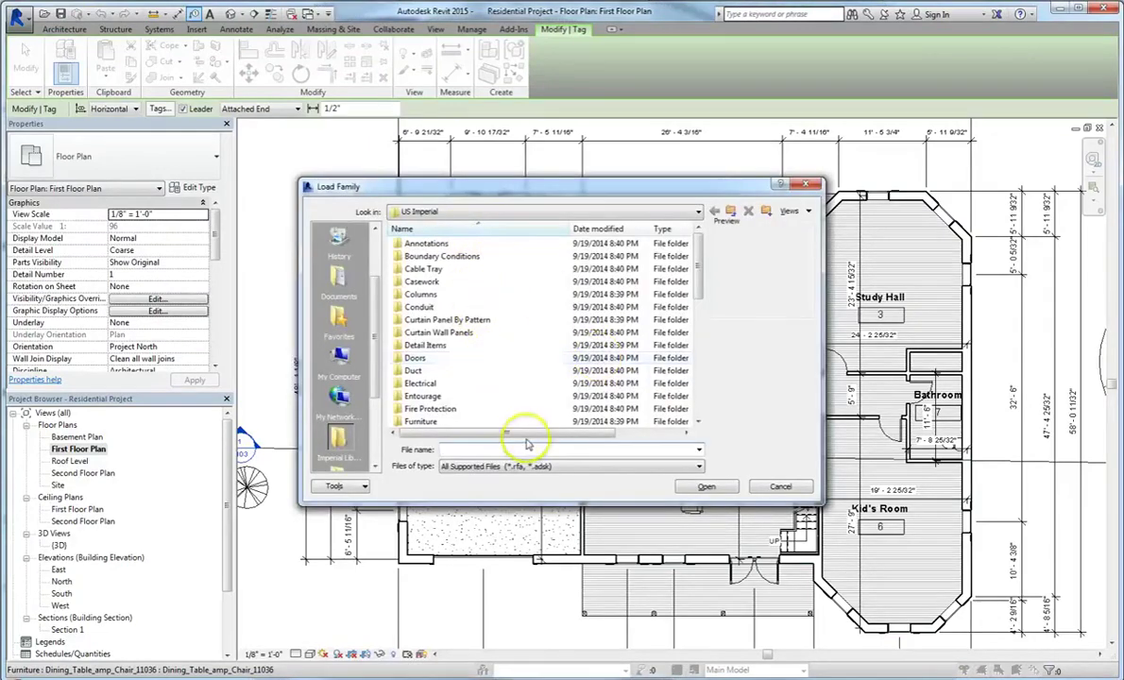
mouse_move(701, 271)
mouse_down()
mouse_move(704, 392)
mouse_move(703, 272)
mouse_up()
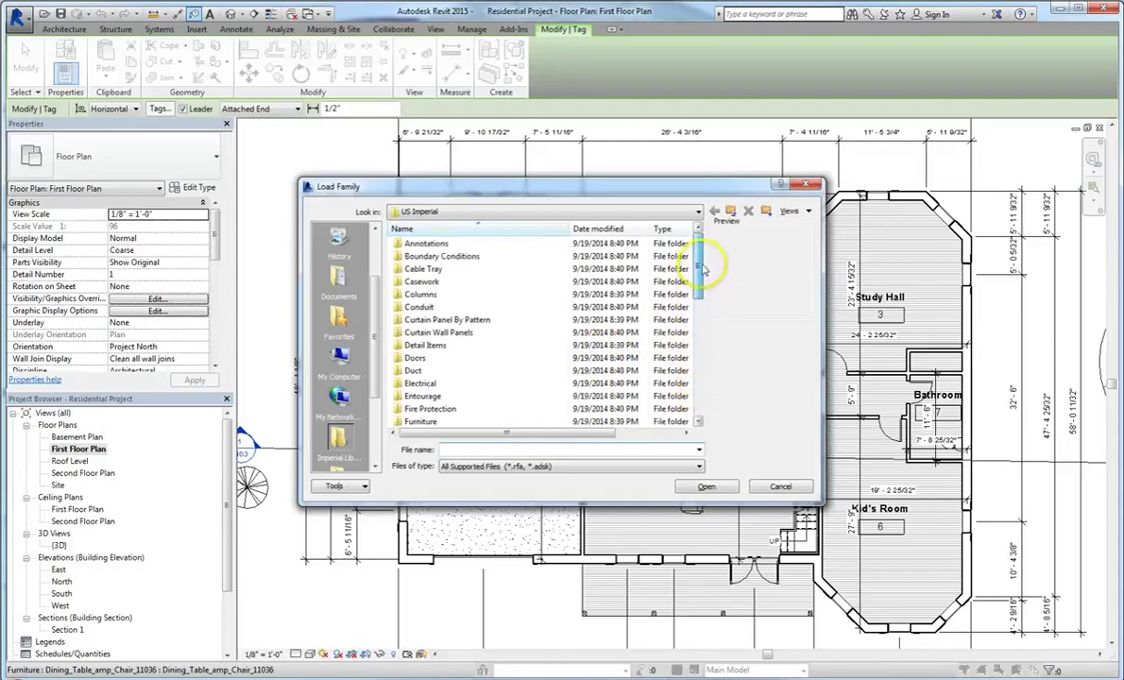
double_click(440, 245)
click(504, 383)
Step: Browse the annotation families list, then cancel Load Family without loading any tag
scroll(503, 380, down, 7)
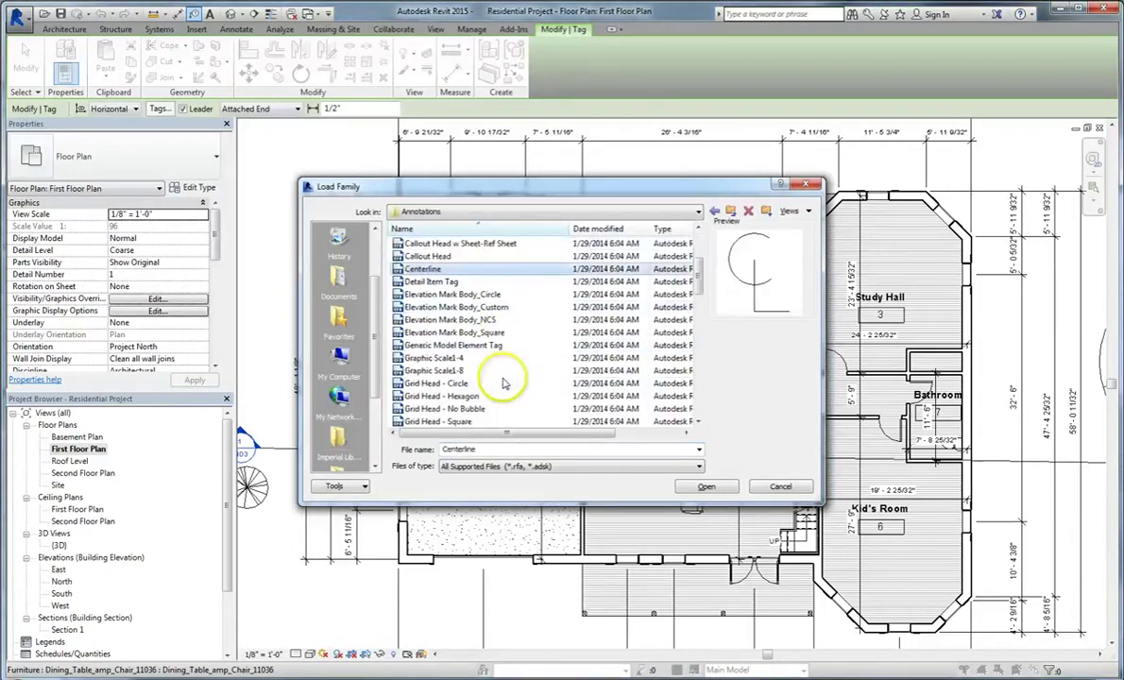
scroll(504, 377, down, 2)
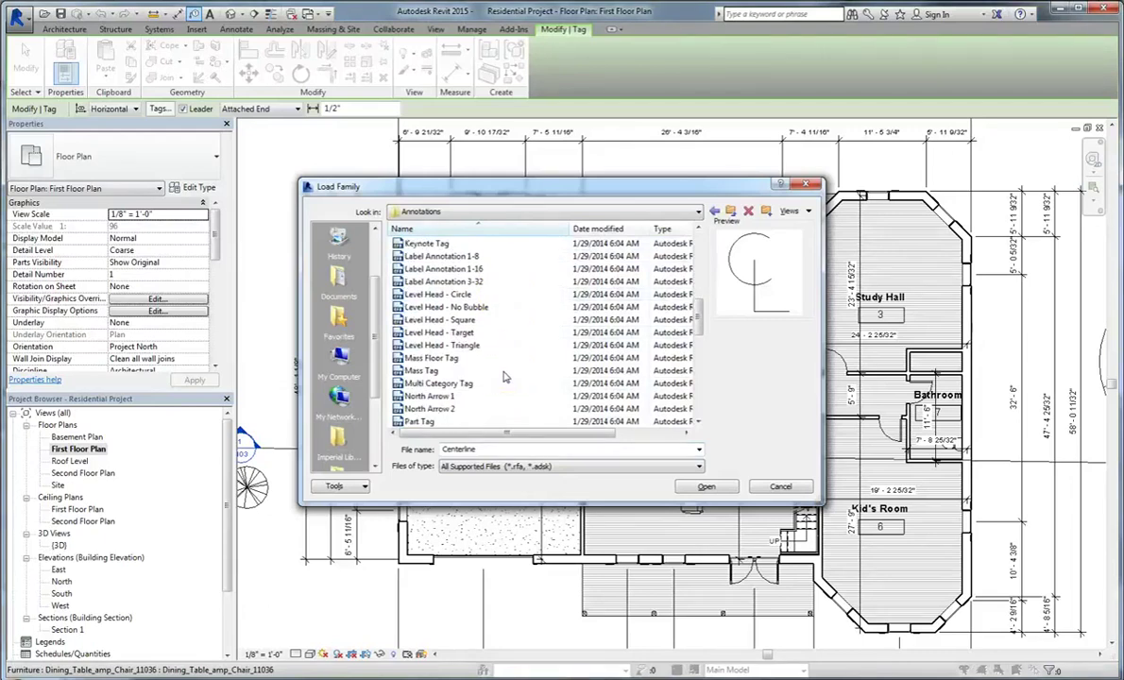
scroll(504, 378, up, 1)
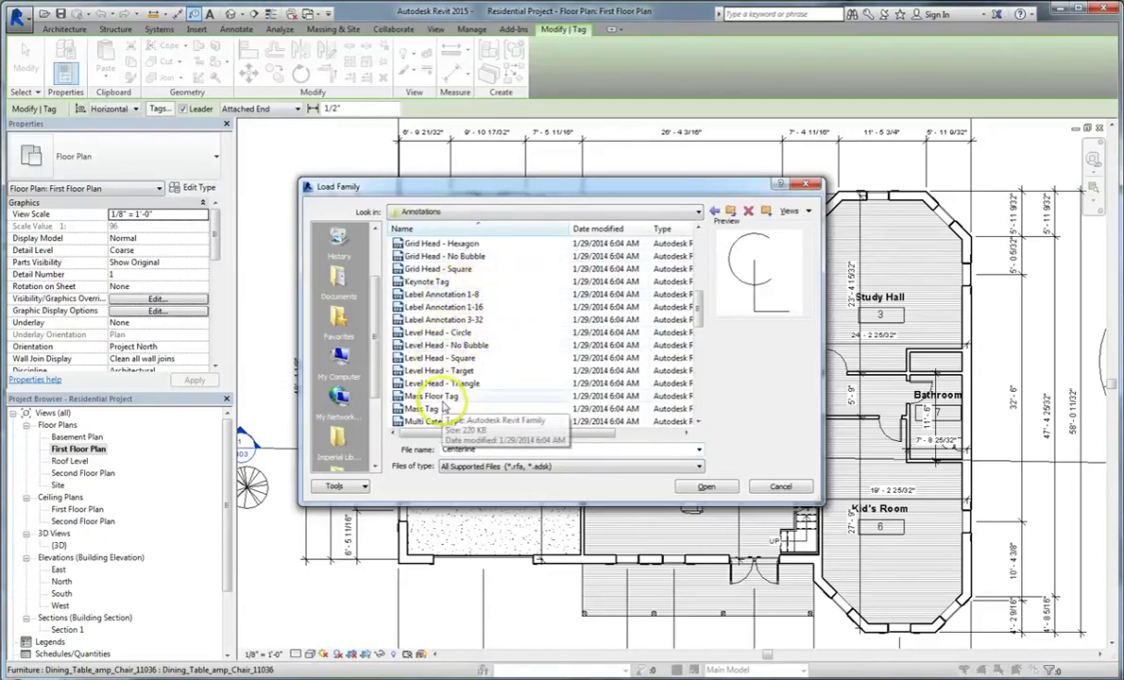
scroll(444, 408, down, 10)
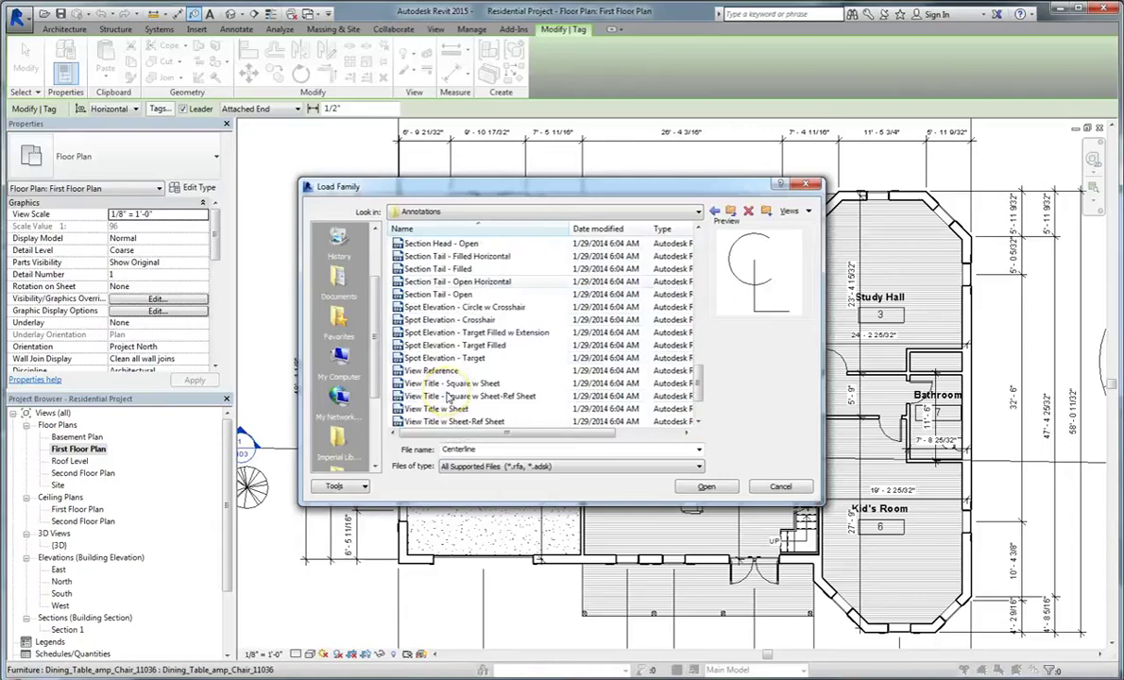
scroll(448, 397, down, 2)
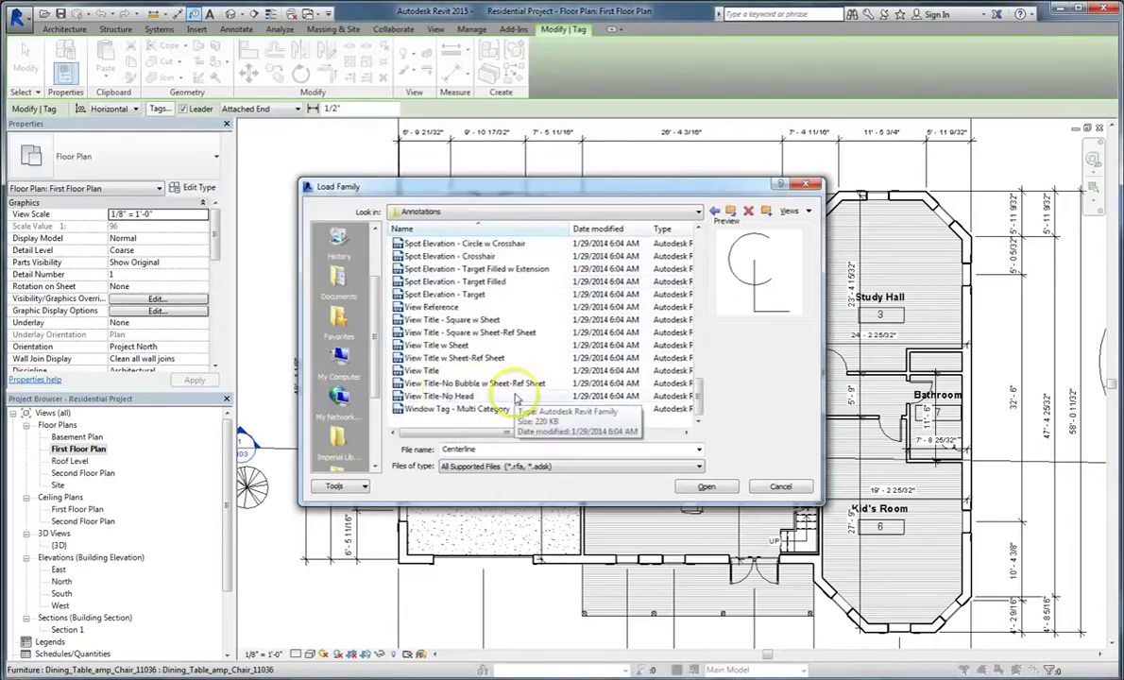
scroll(518, 398, up, 1)
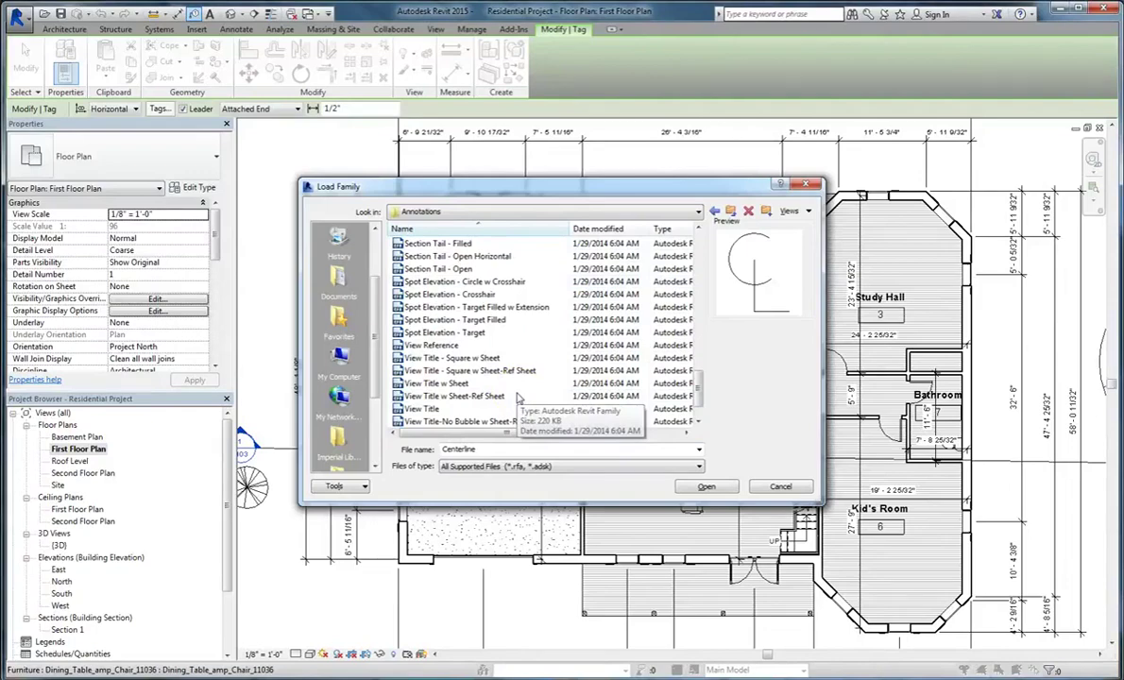
scroll(518, 399, up, 2)
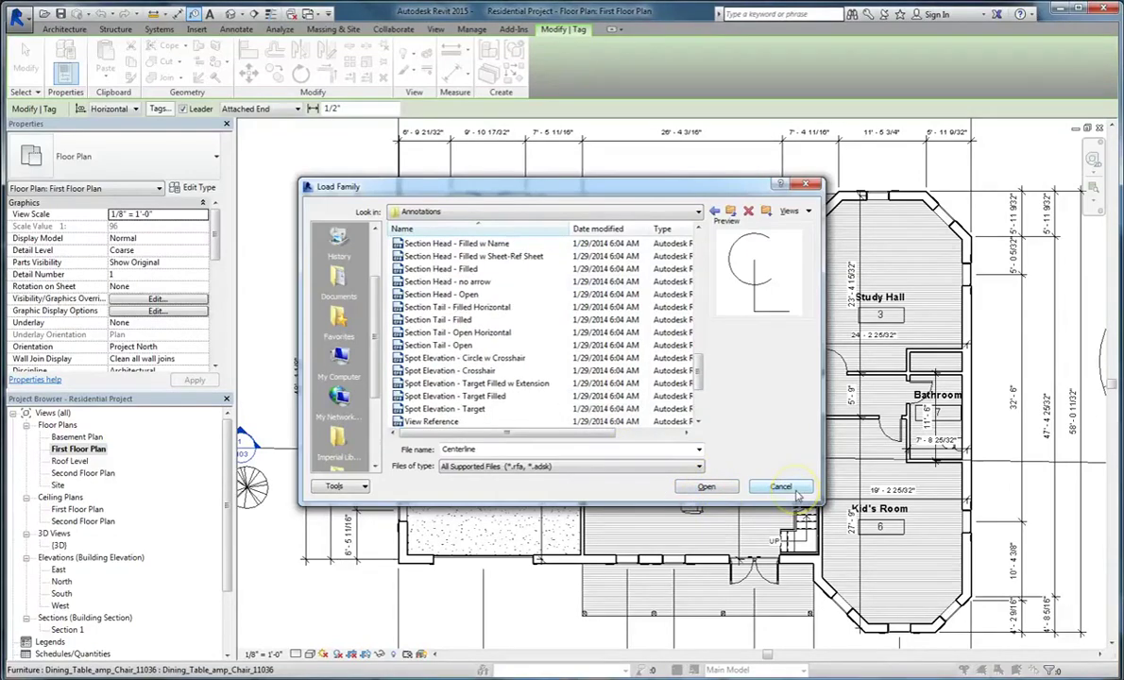
click(781, 487)
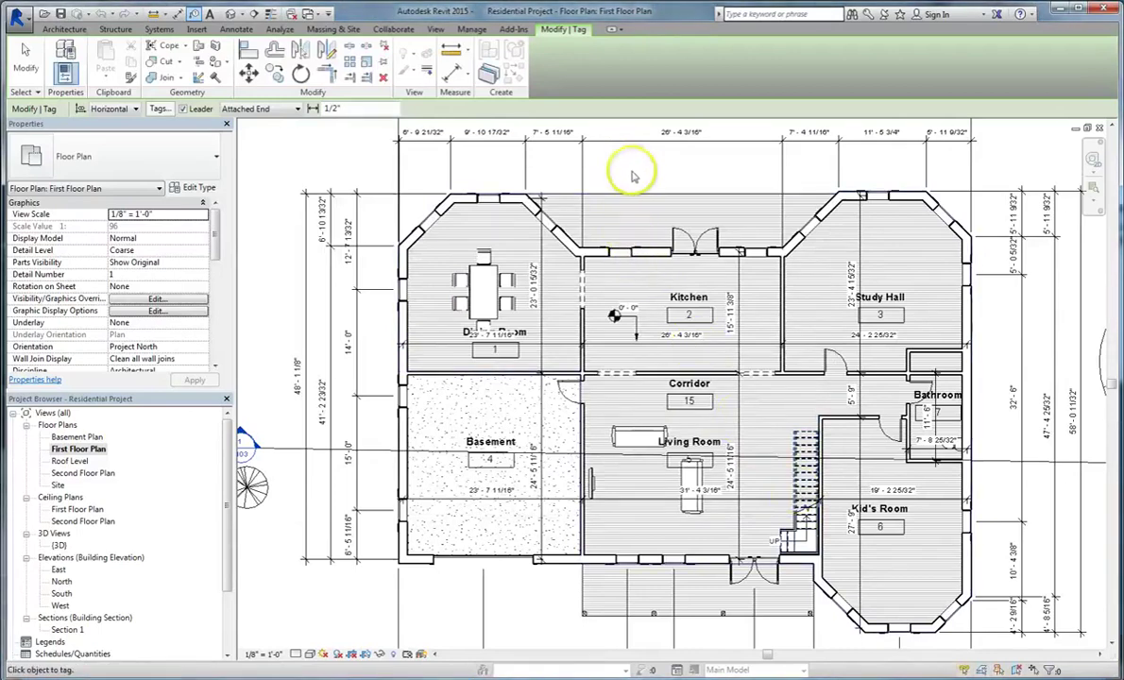
Step: Tag the three top-wall windows of Kitchen and Study Hall, then the kitchen double door
click(623, 255)
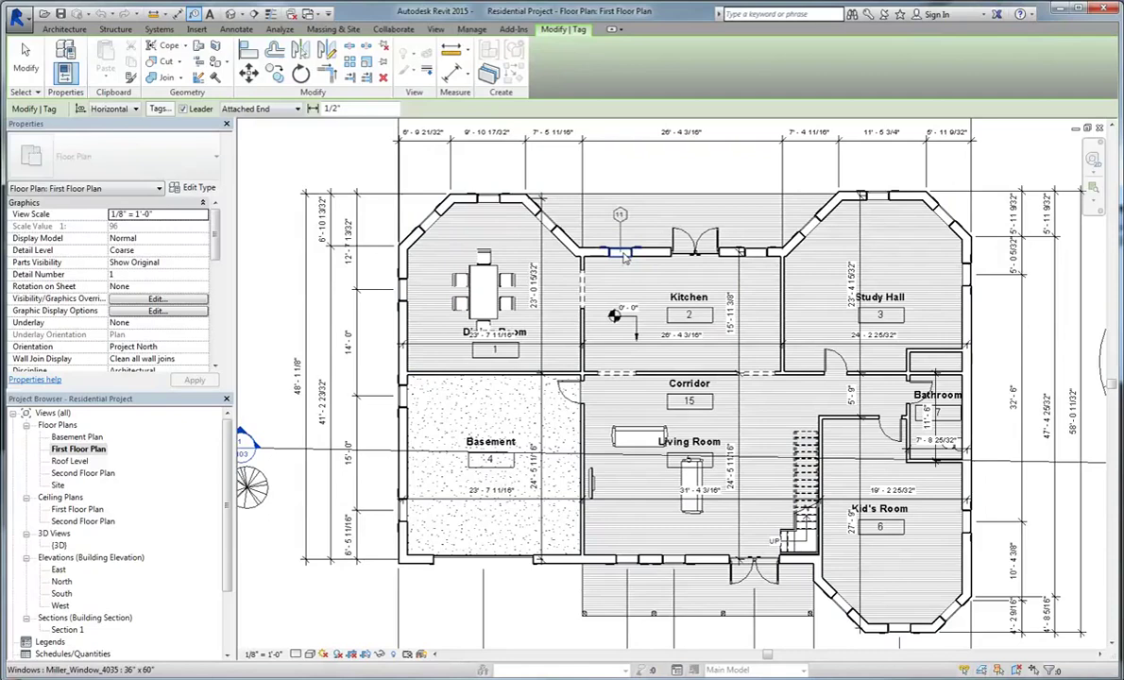
click(762, 253)
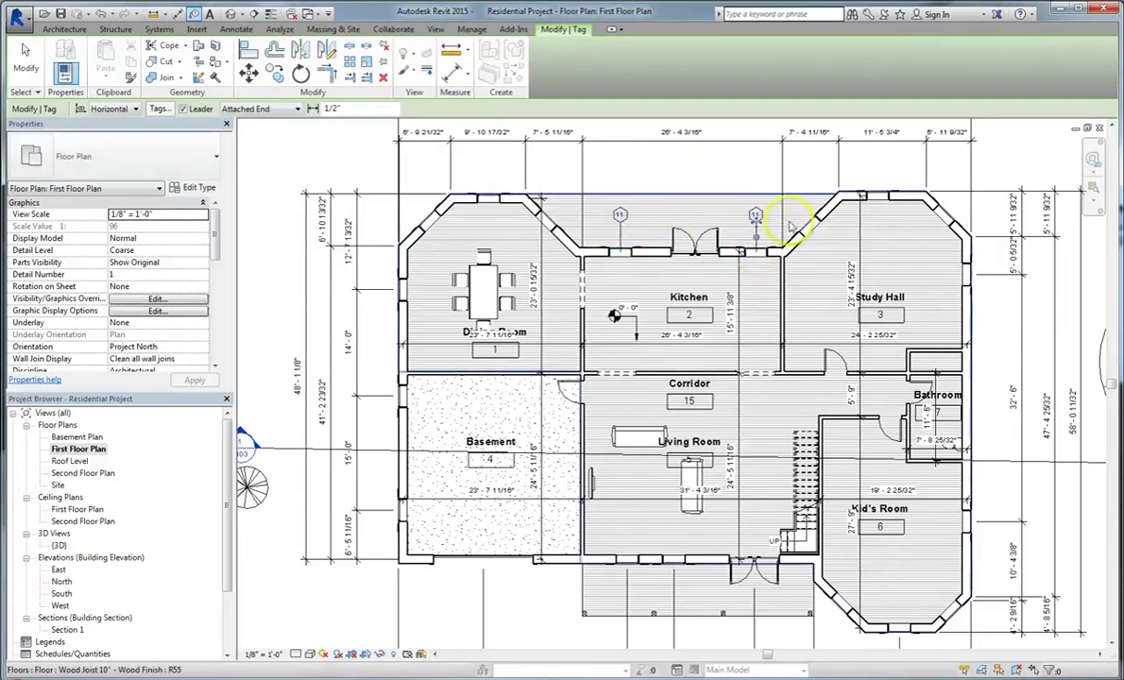
click(879, 195)
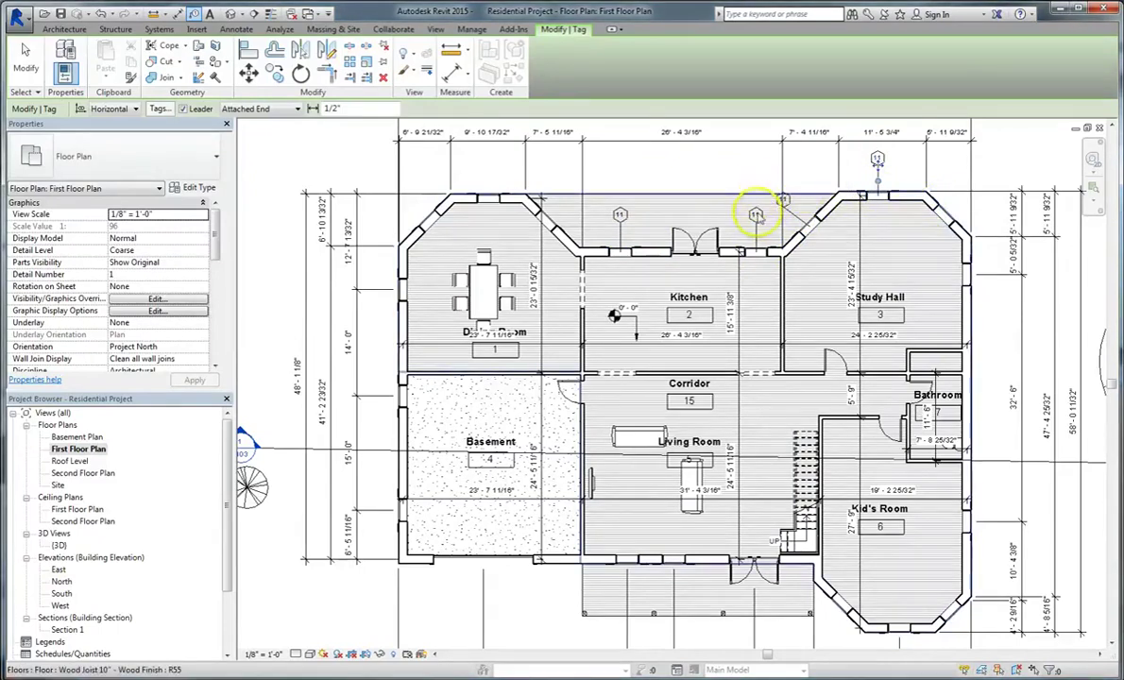
scroll(764, 171, up, 2)
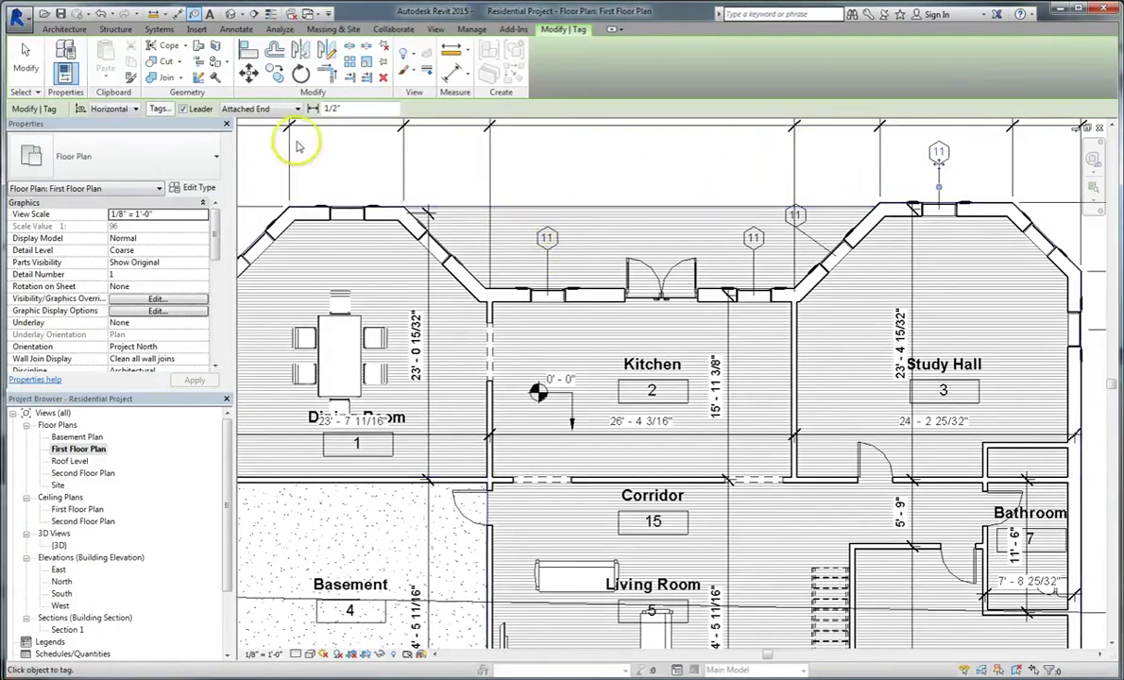
click(636, 286)
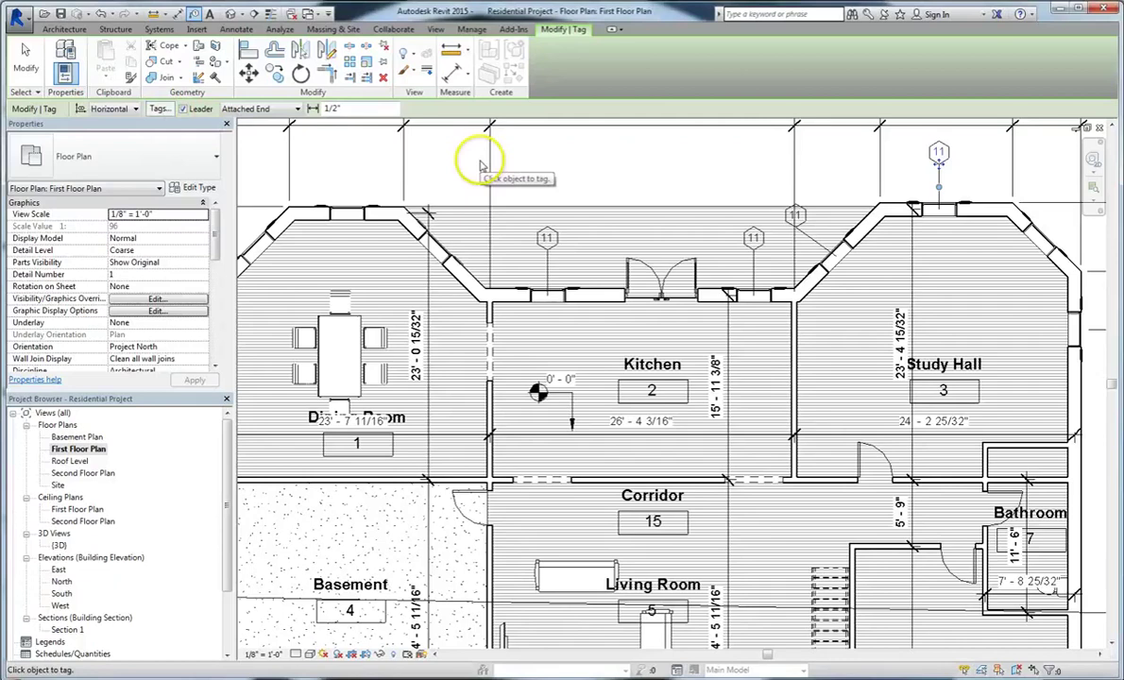
Step: Set horizontal tag orientation with no leader and tag the angled upper-left window
click(130, 110)
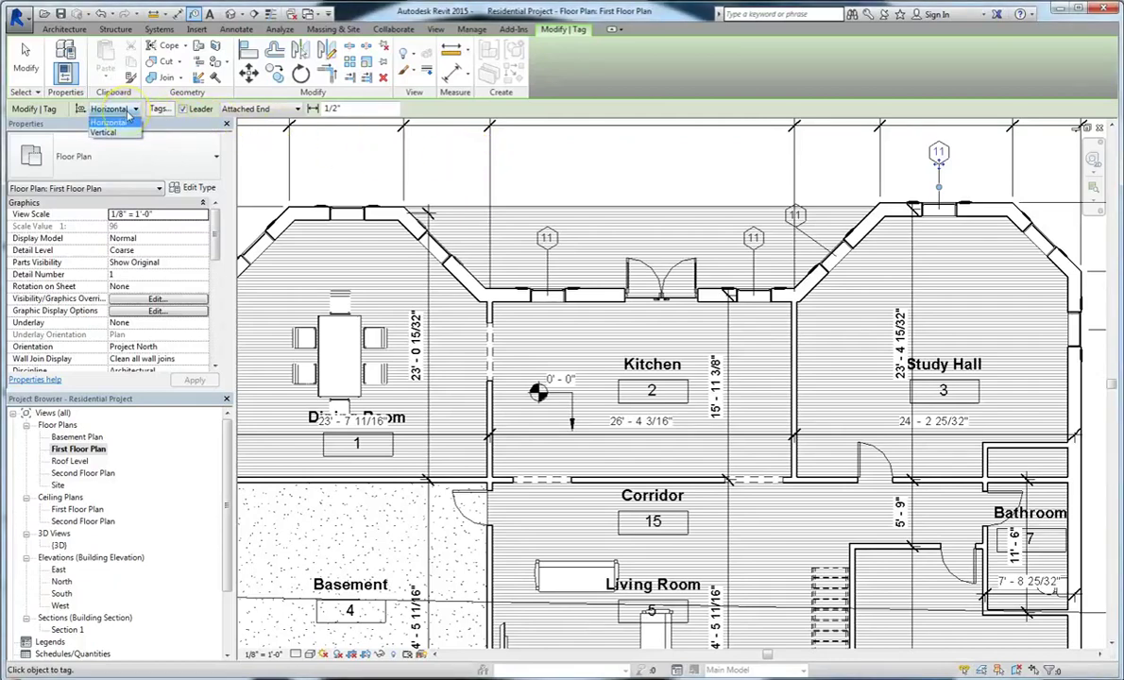
click(112, 123)
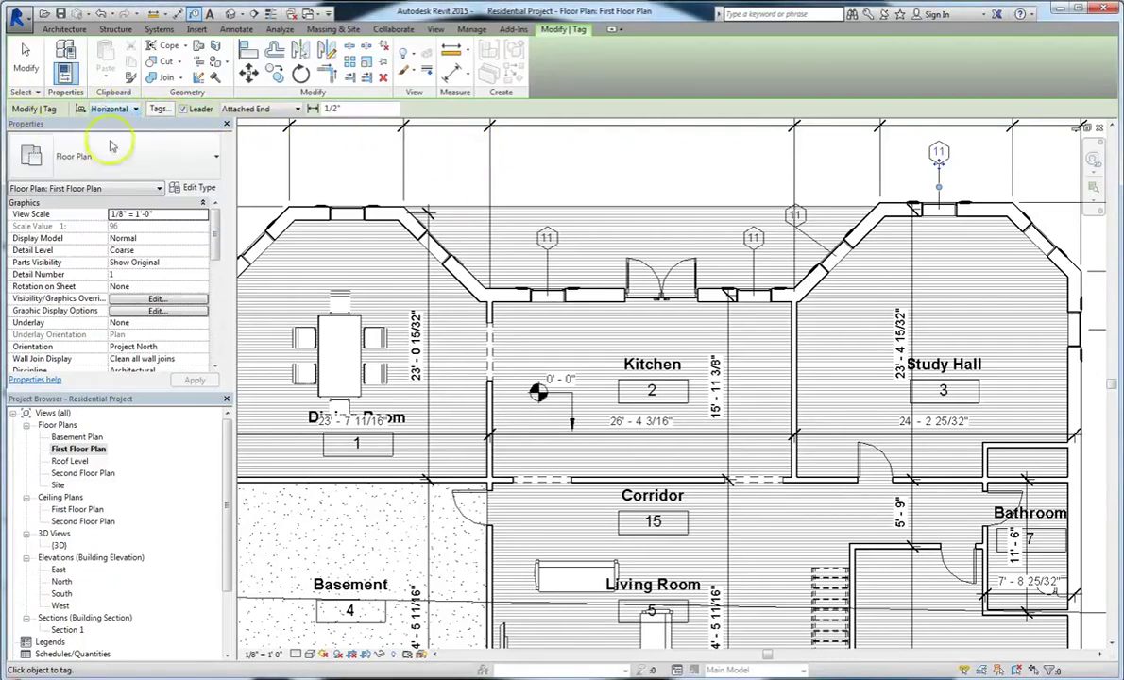
click(137, 109)
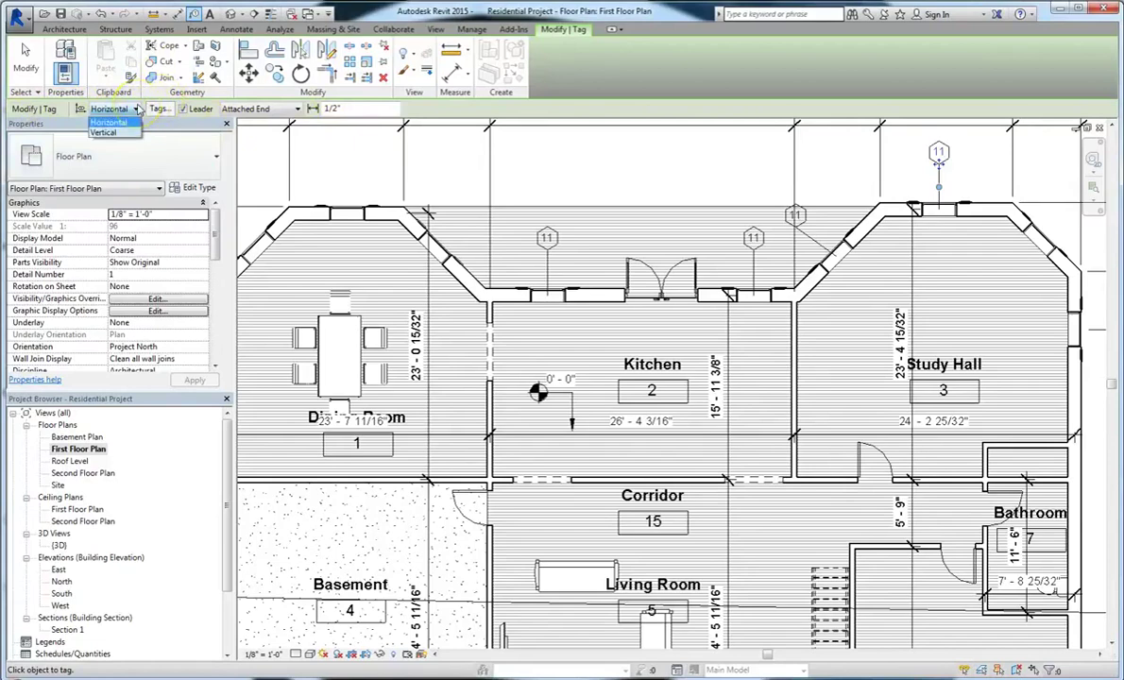
click(201, 115)
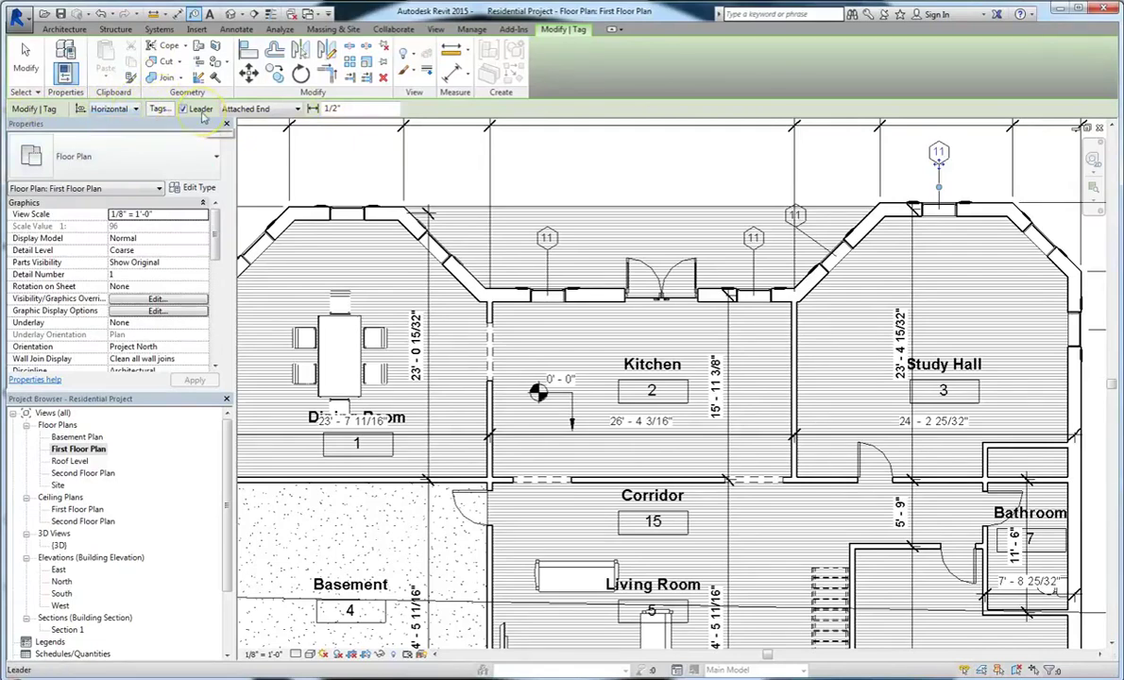
click(201, 113)
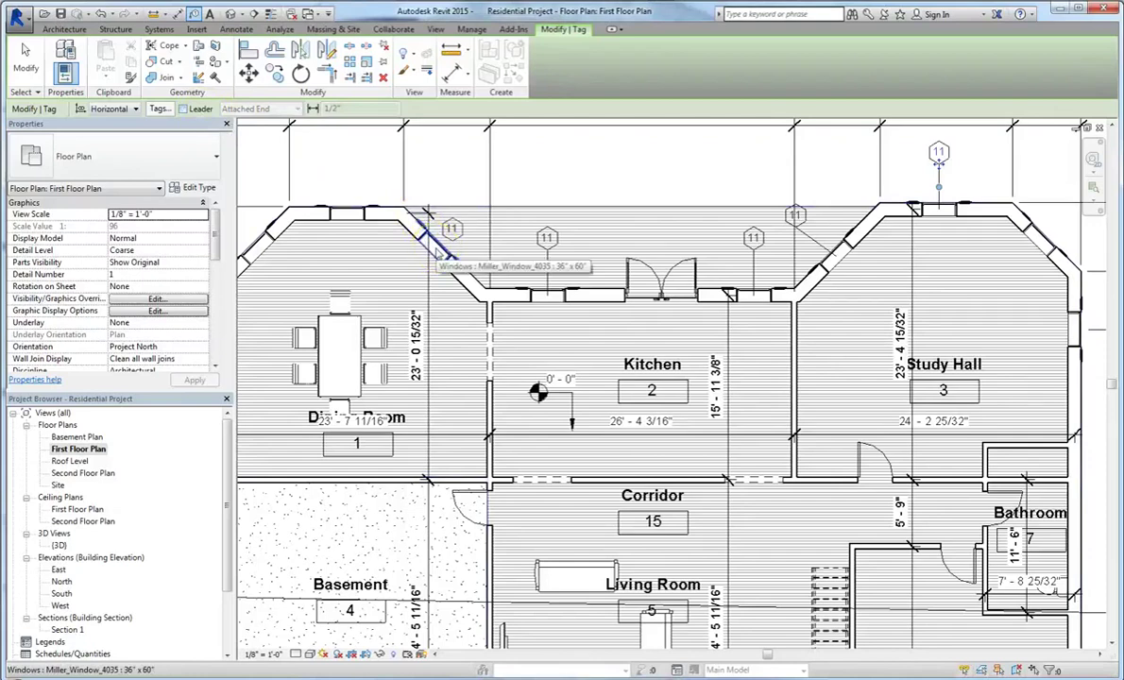
click(452, 244)
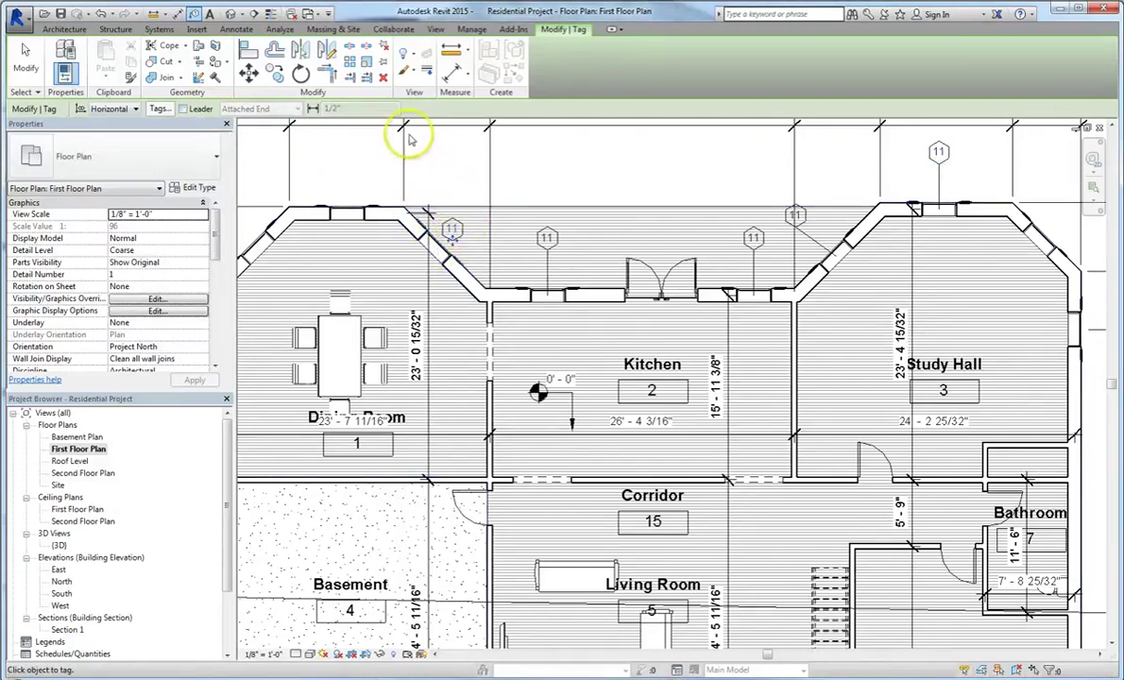
Step: Turn on attached-end leaders of 1/8" and tag the top-left and upper-right windows
click(185, 110)
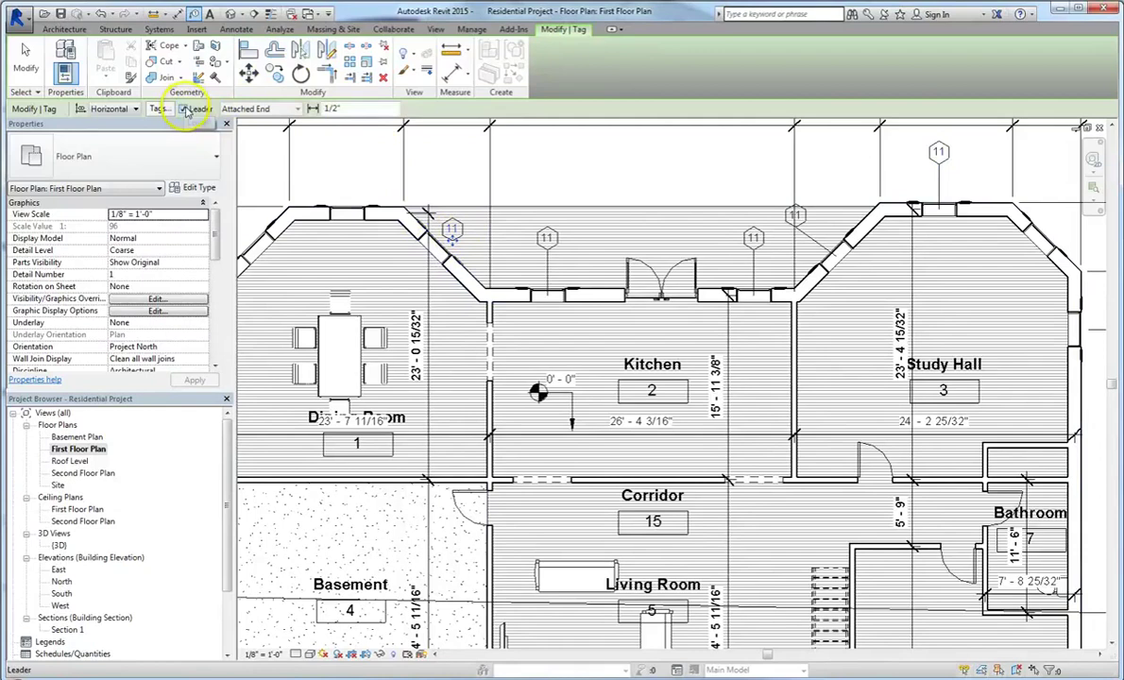
click(276, 109)
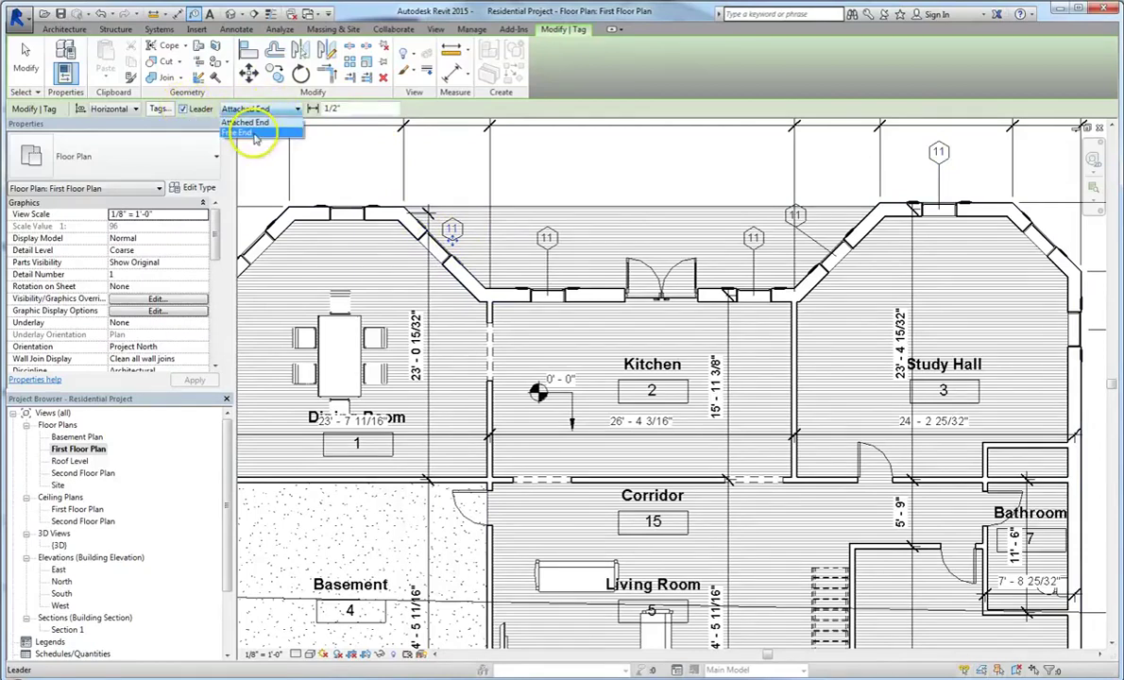
click(248, 122)
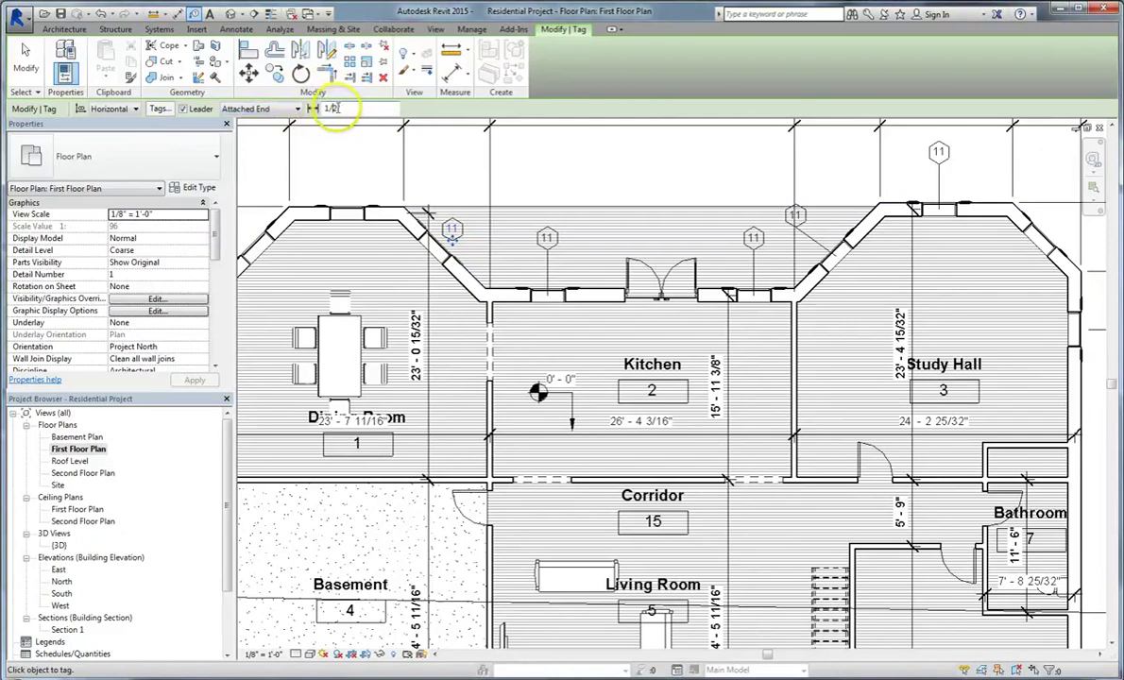
click(333, 108)
text(1/8)
key(Return)
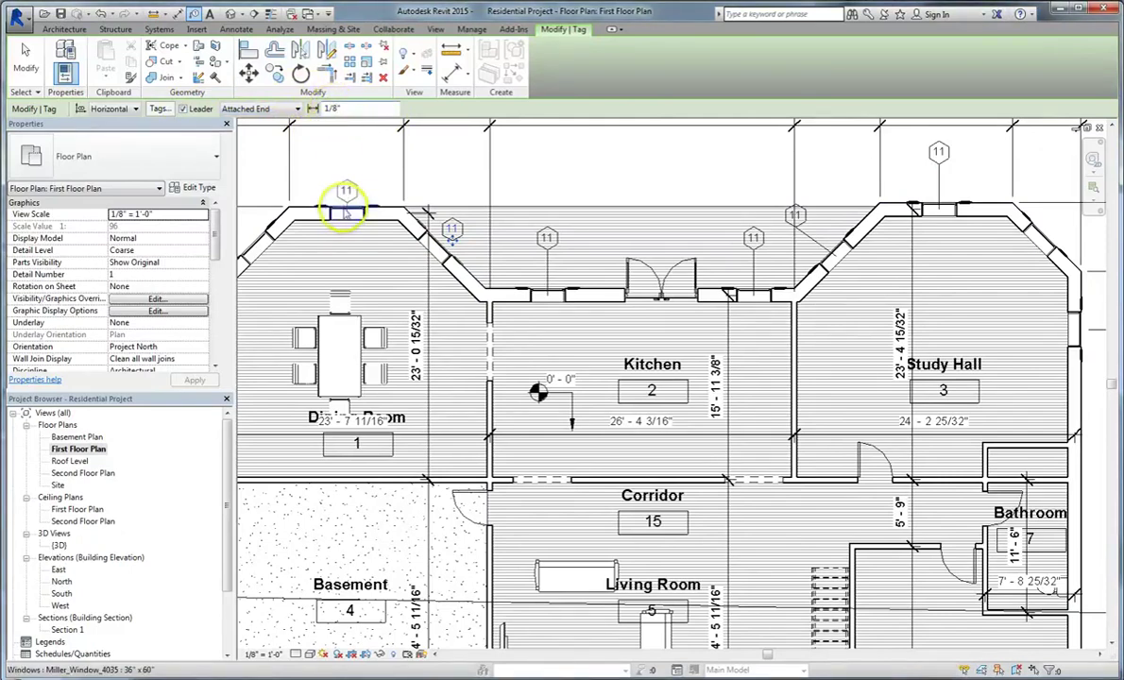
click(348, 217)
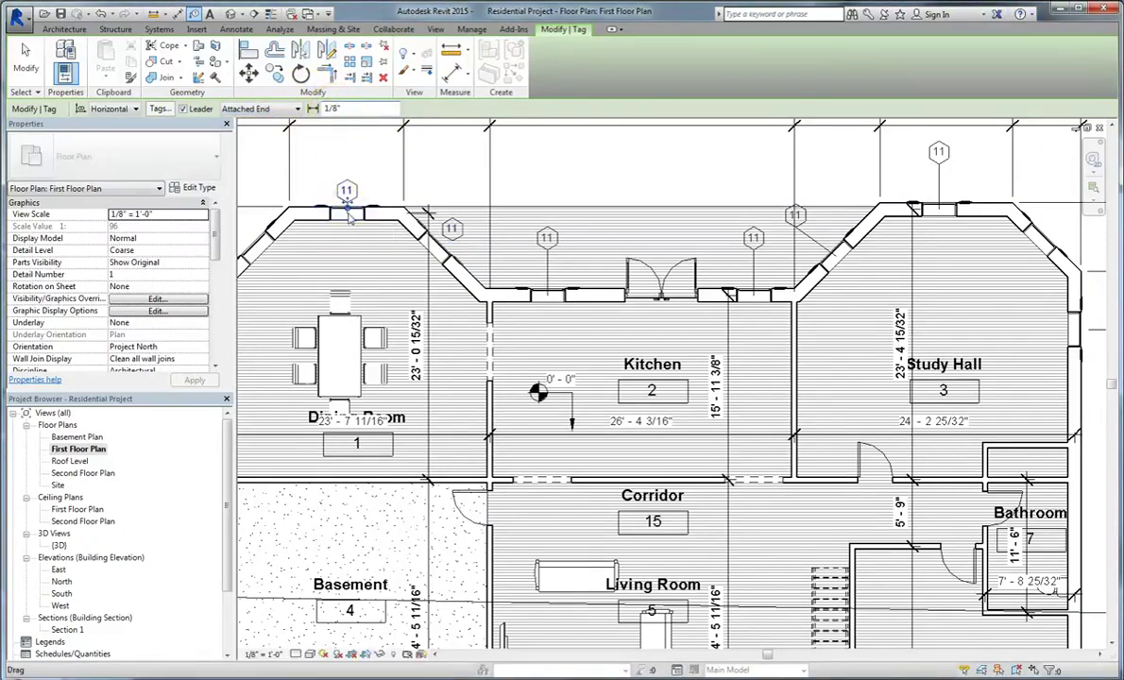
click(1051, 241)
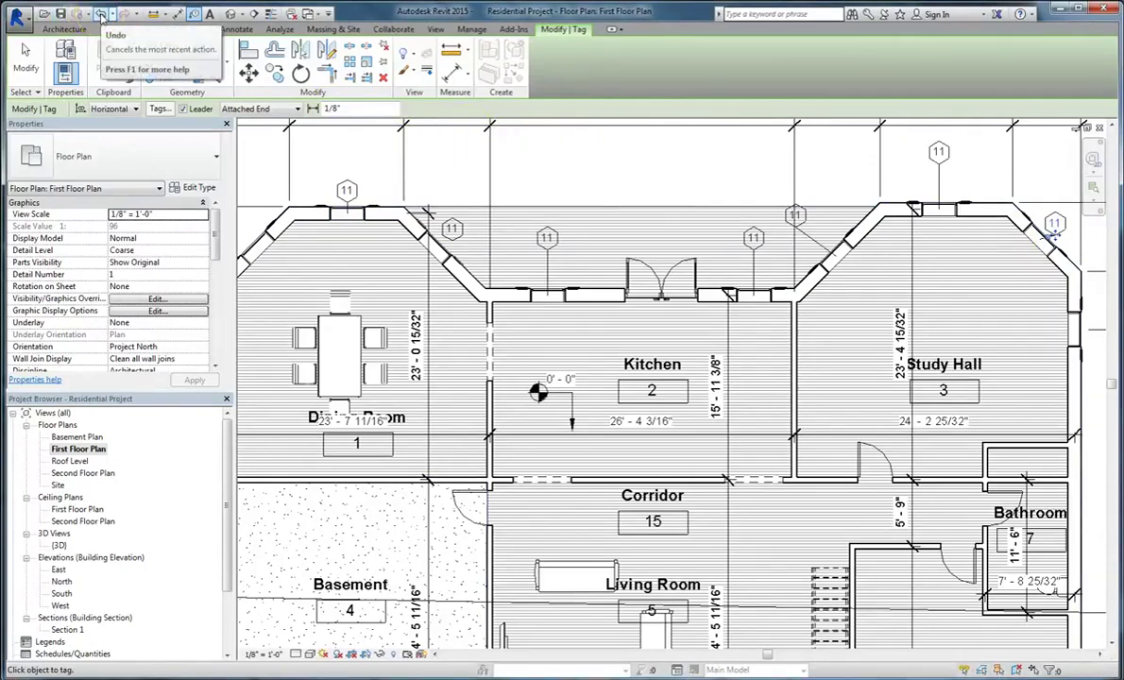
Step: Undo the hand-placed window tags and zoom to fit the whole first floor plan
click(101, 15)
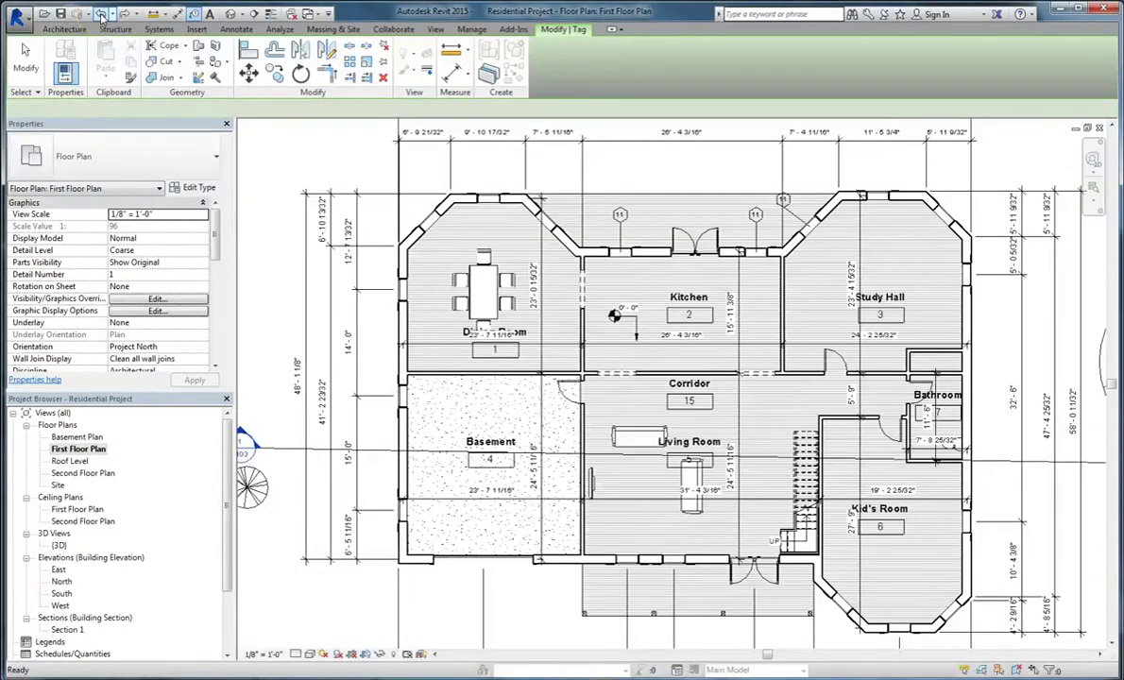
key(z)
key(f)
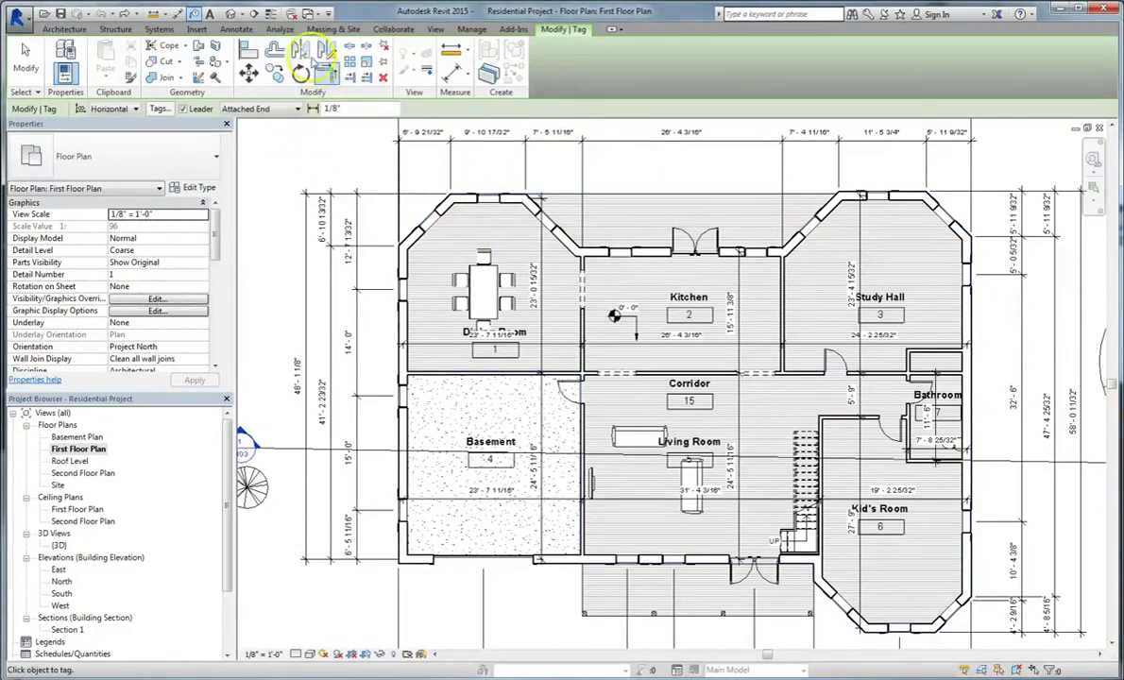
click(238, 30)
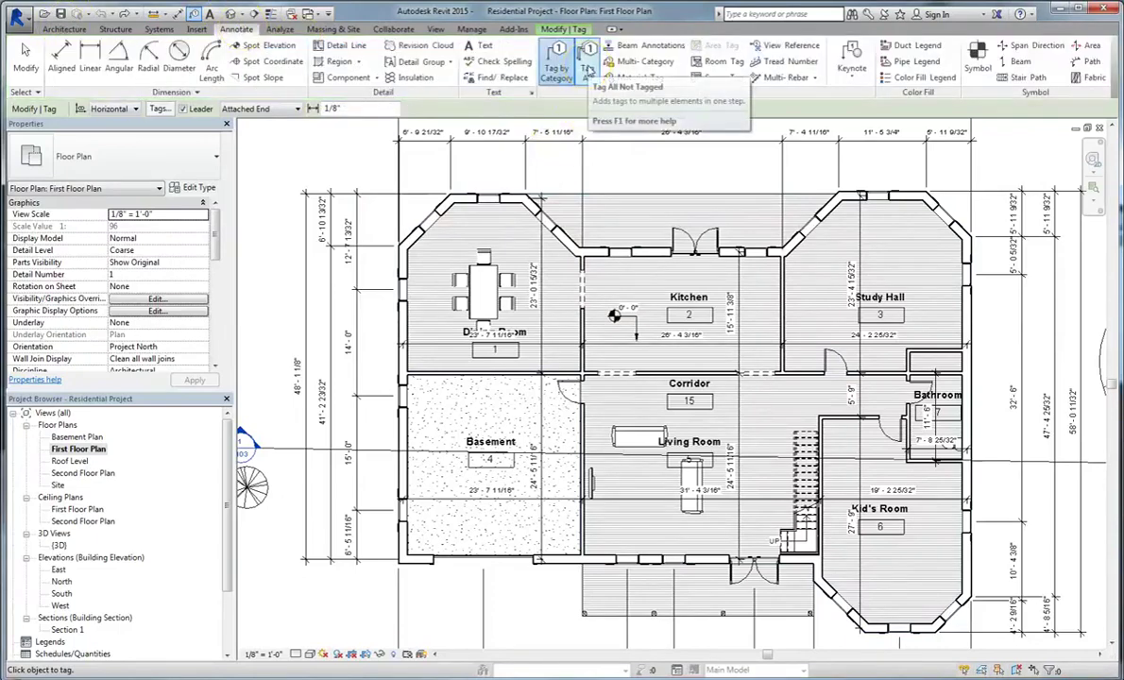
Step: Open Tag All Not Tagged and look through the tag categories list
click(587, 68)
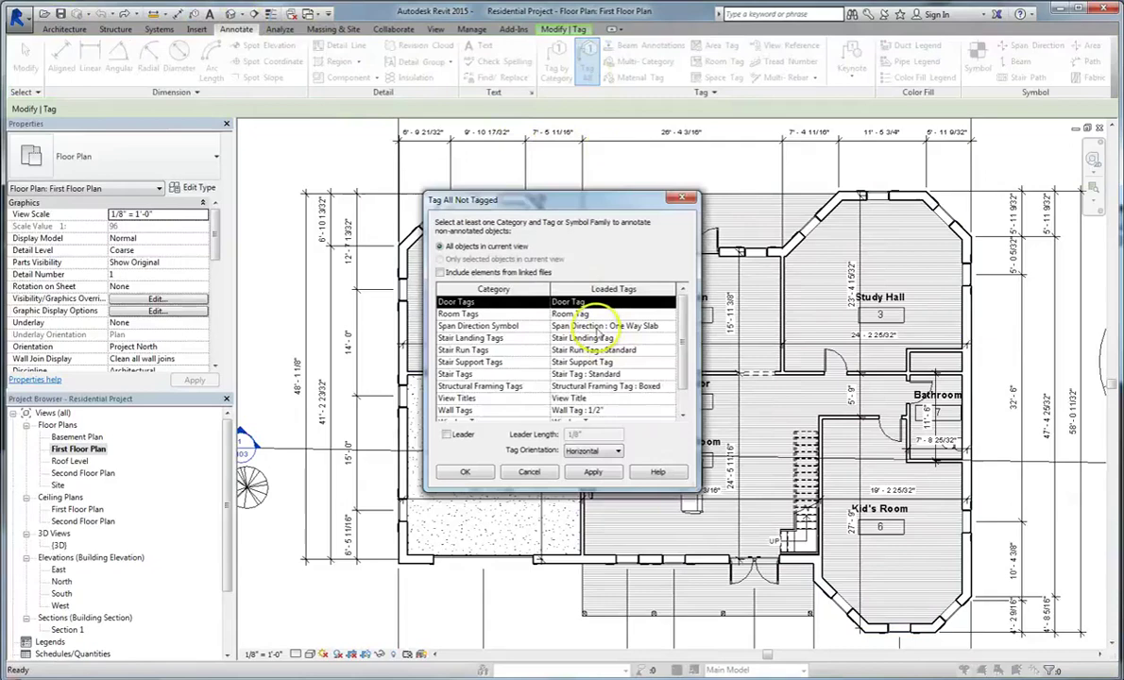
scroll(675, 338, down, 1)
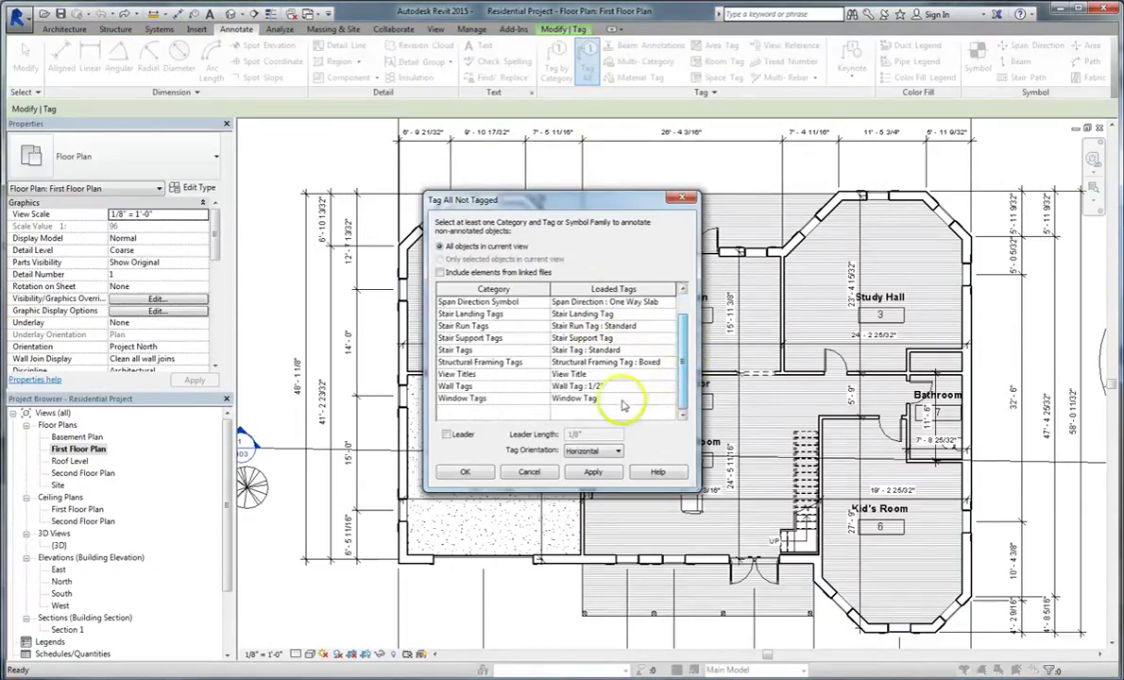
click(505, 326)
scroll(534, 359, up, 1)
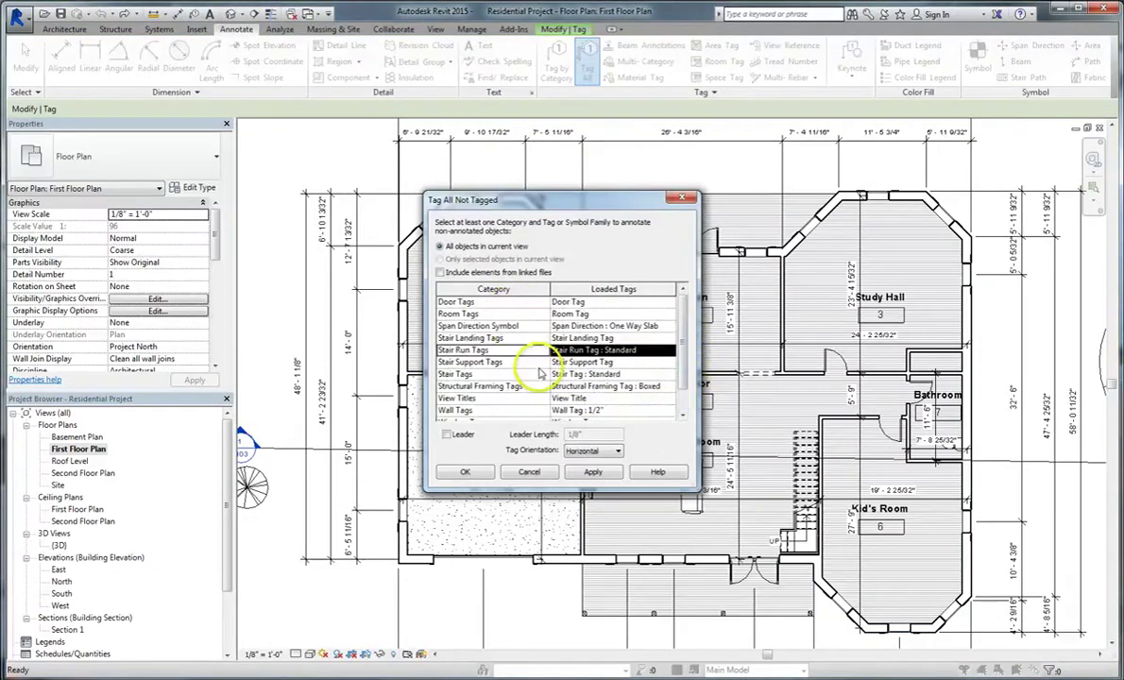
click(510, 303)
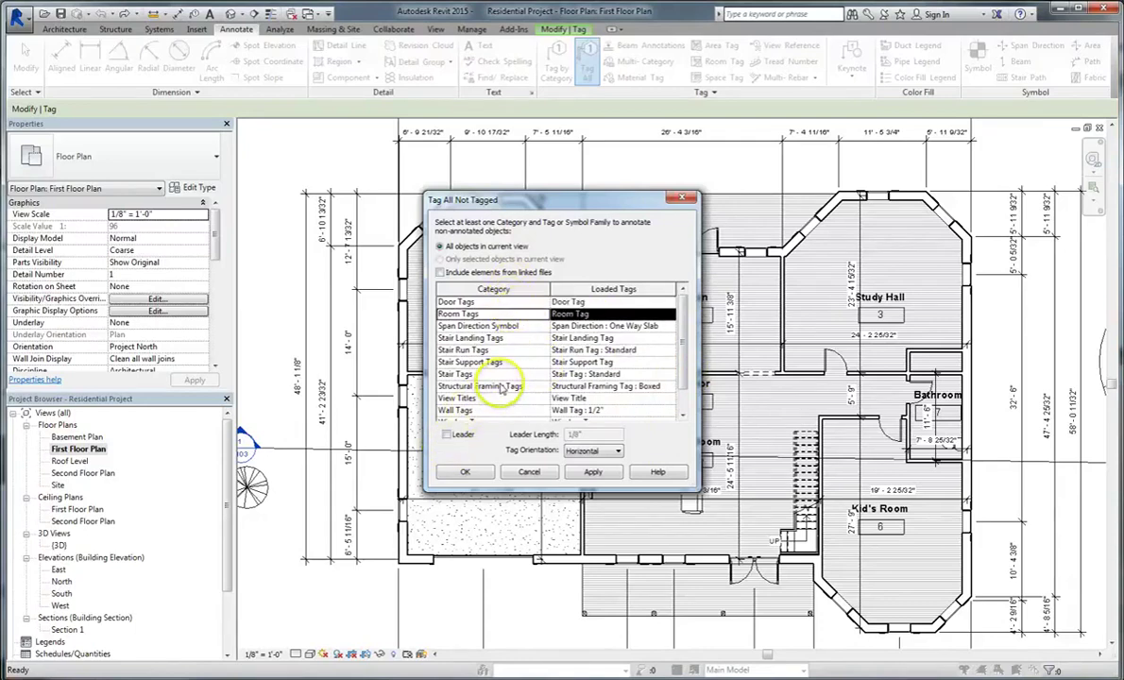
click(454, 386)
scroll(501, 387, down, 1)
click(501, 375)
click(502, 386)
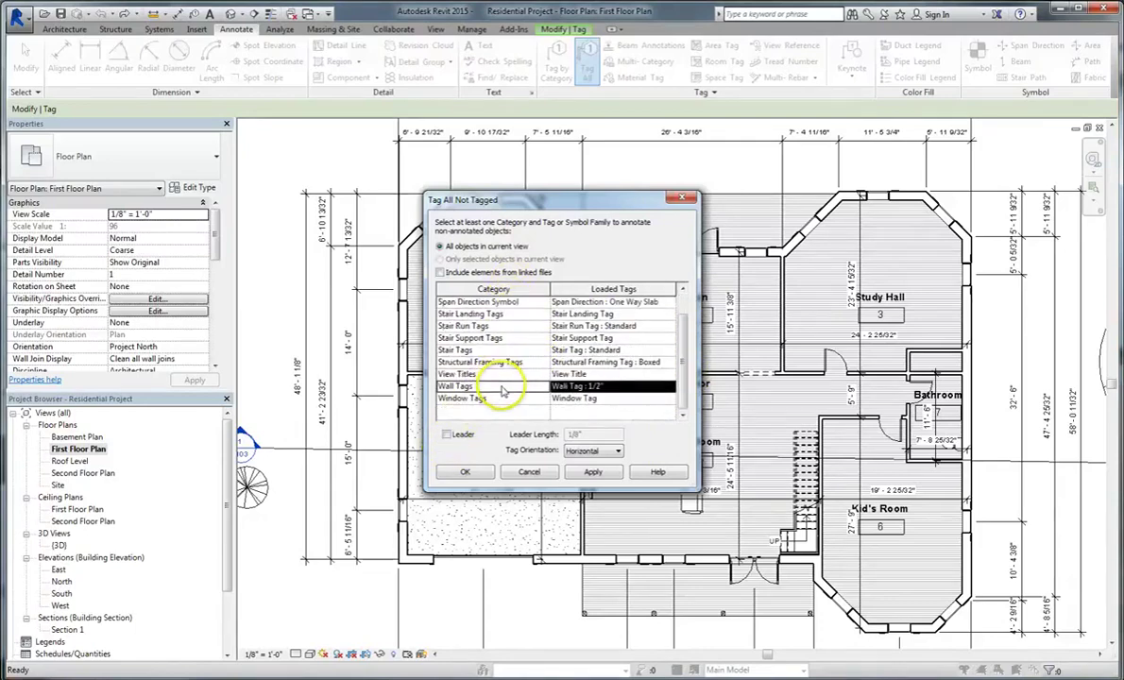
click(505, 399)
Step: Choose Window Tags with horizontal orientation and 1/4" leaders, and apply to all windows
click(505, 326)
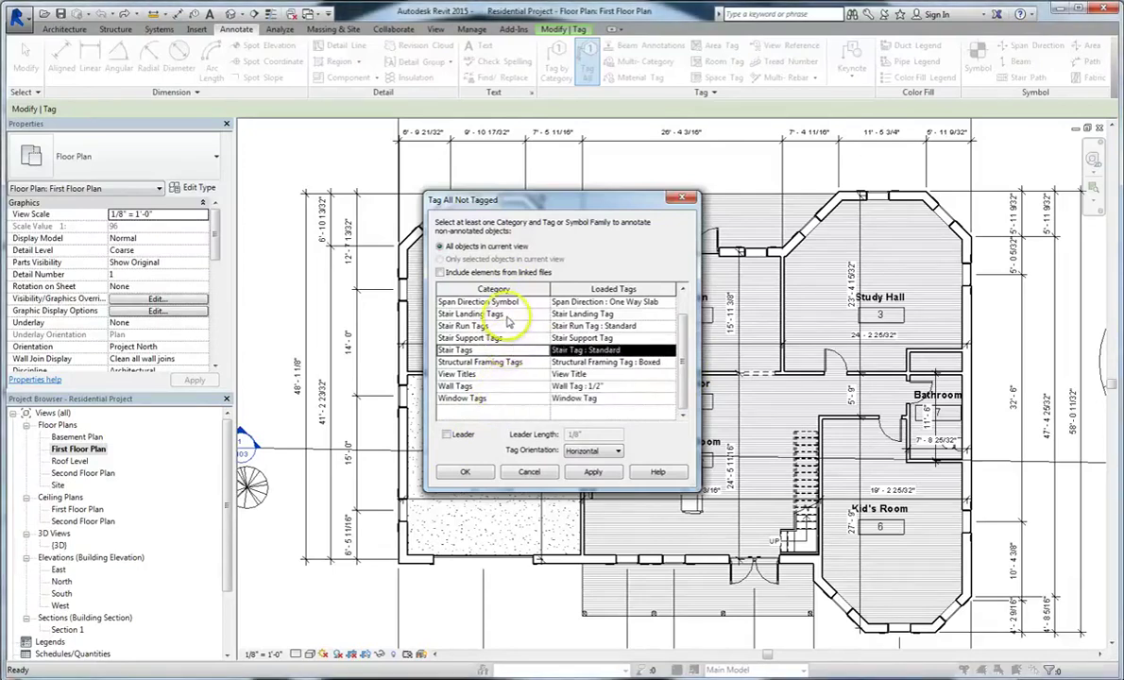
click(506, 314)
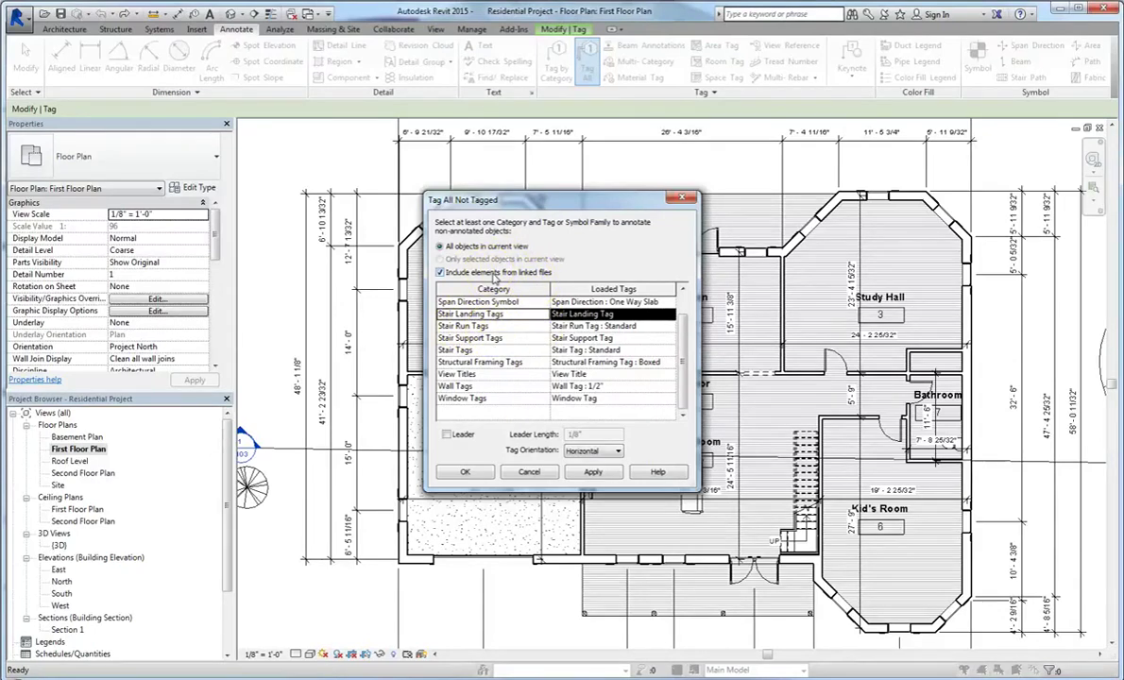
click(483, 401)
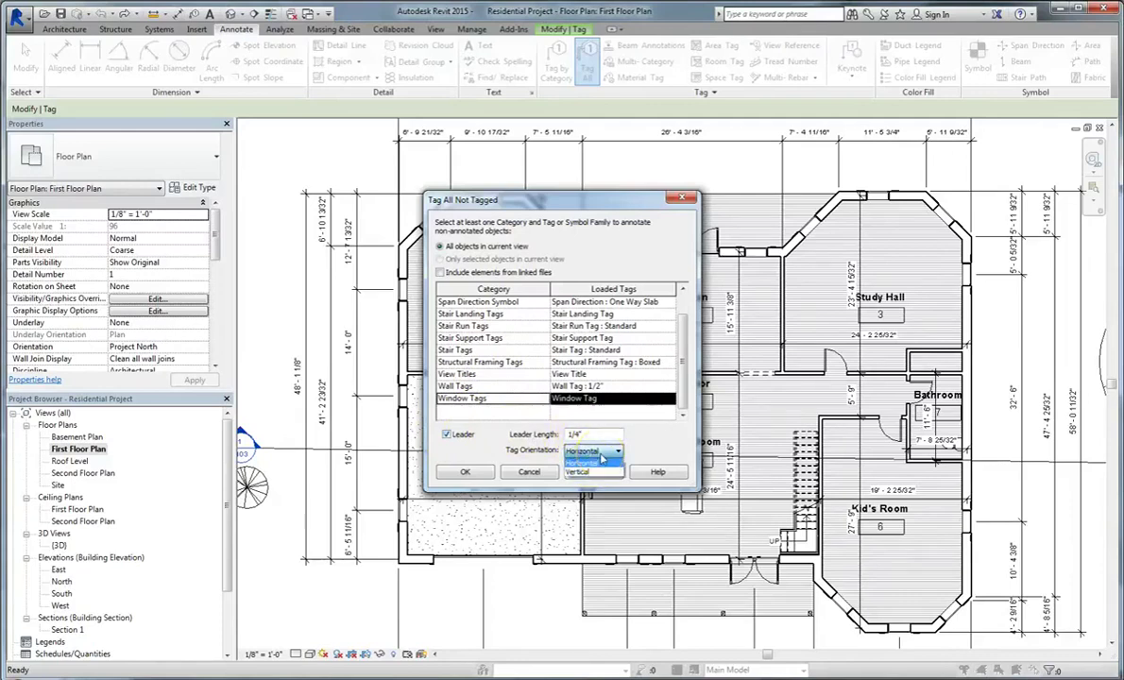
click(602, 460)
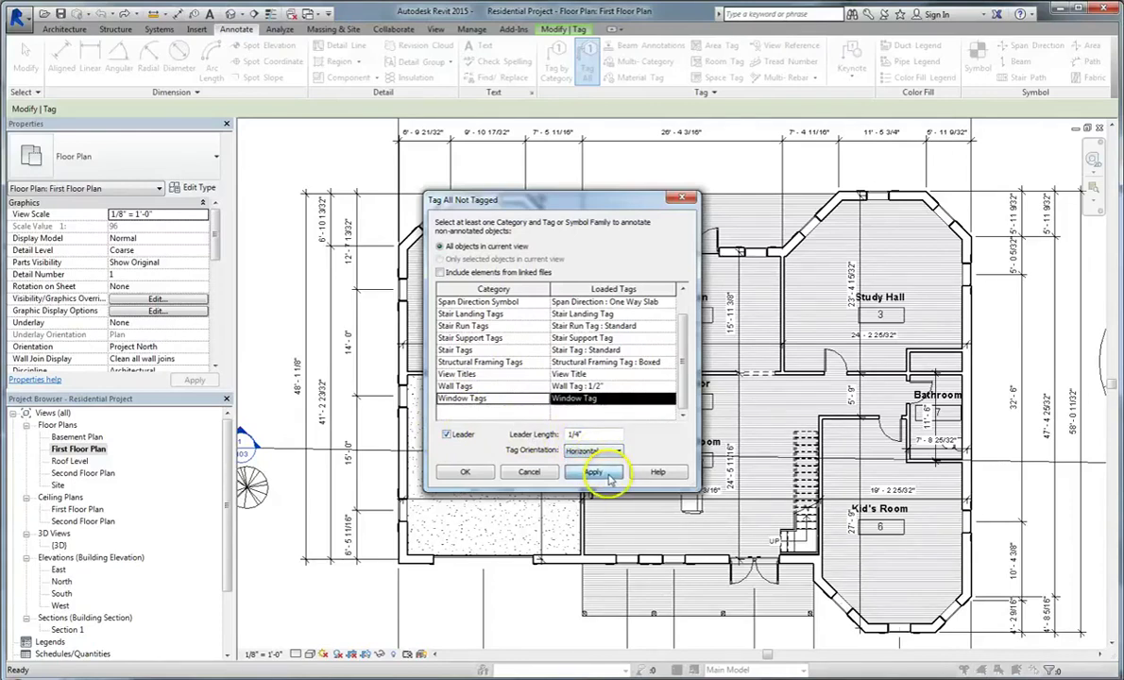
click(609, 478)
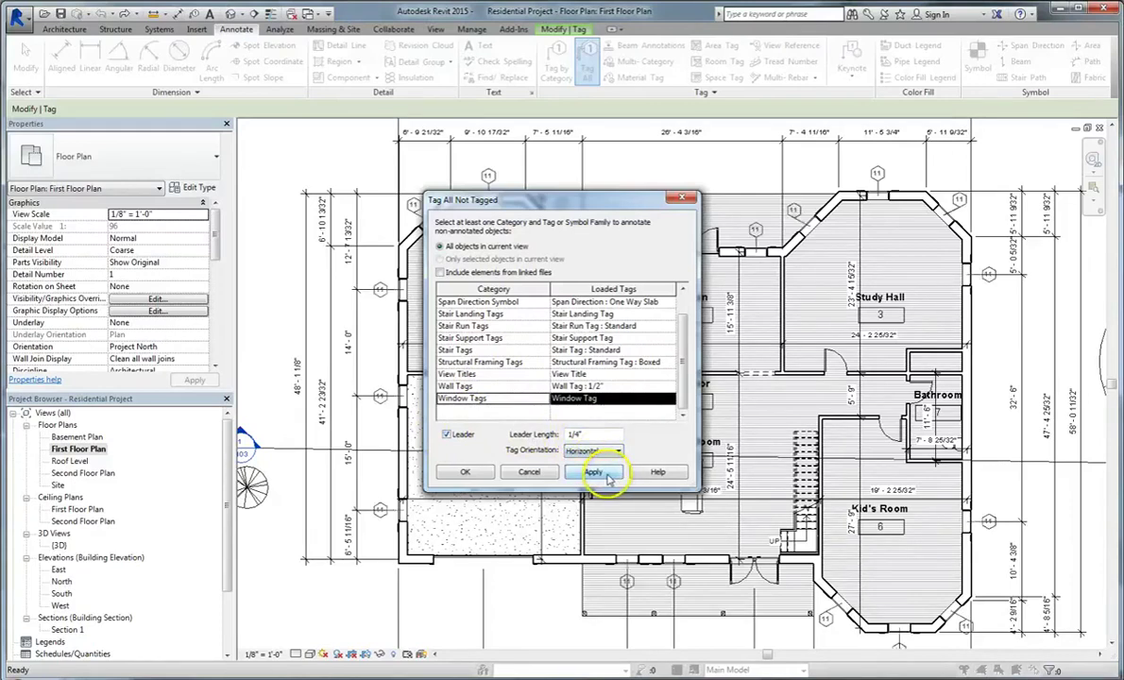
Step: Close Tag All, try tagging the kitchen door, then undo the extra tags and exit tagging
click(480, 479)
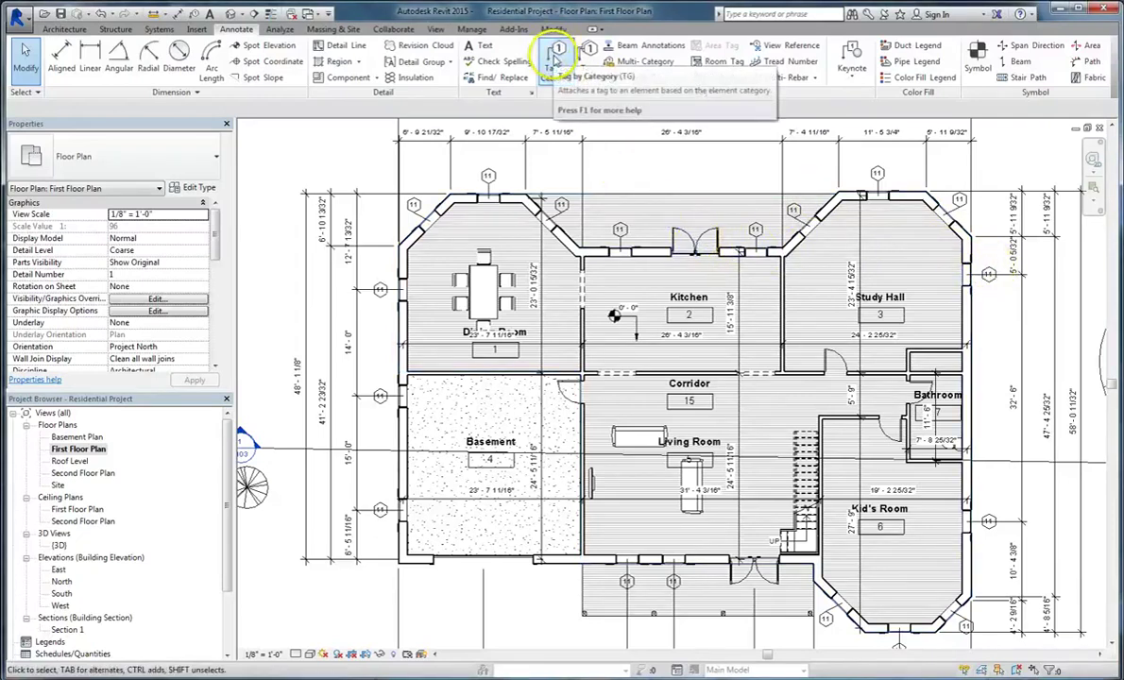
click(573, 73)
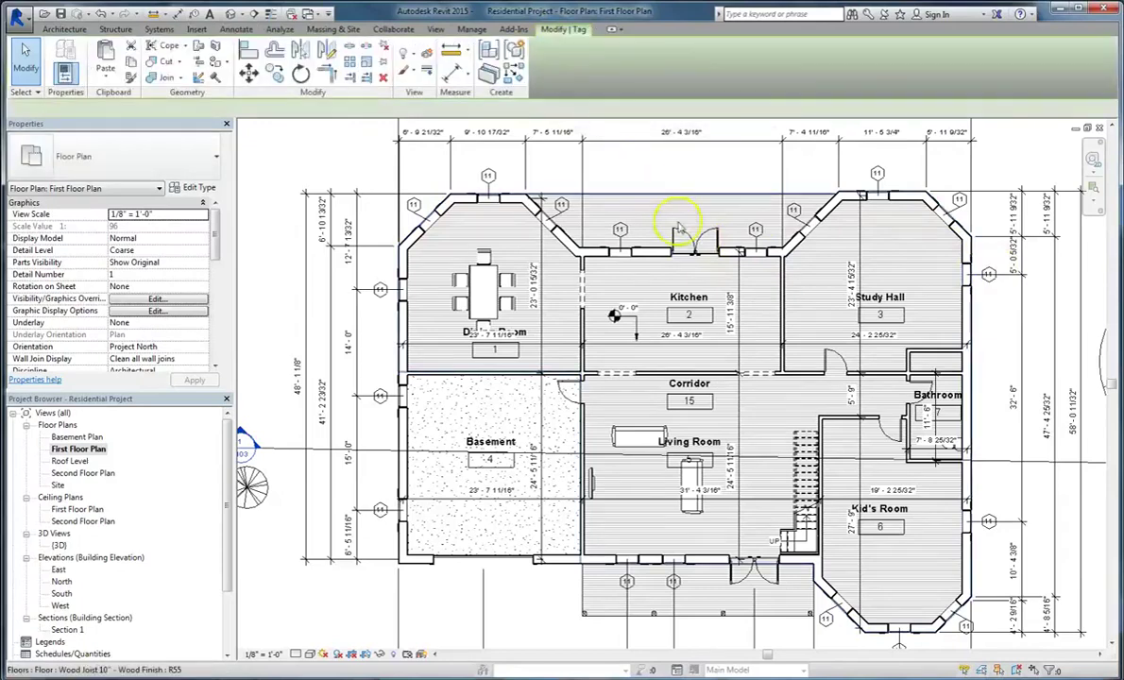
scroll(688, 241, up, 3)
click(706, 248)
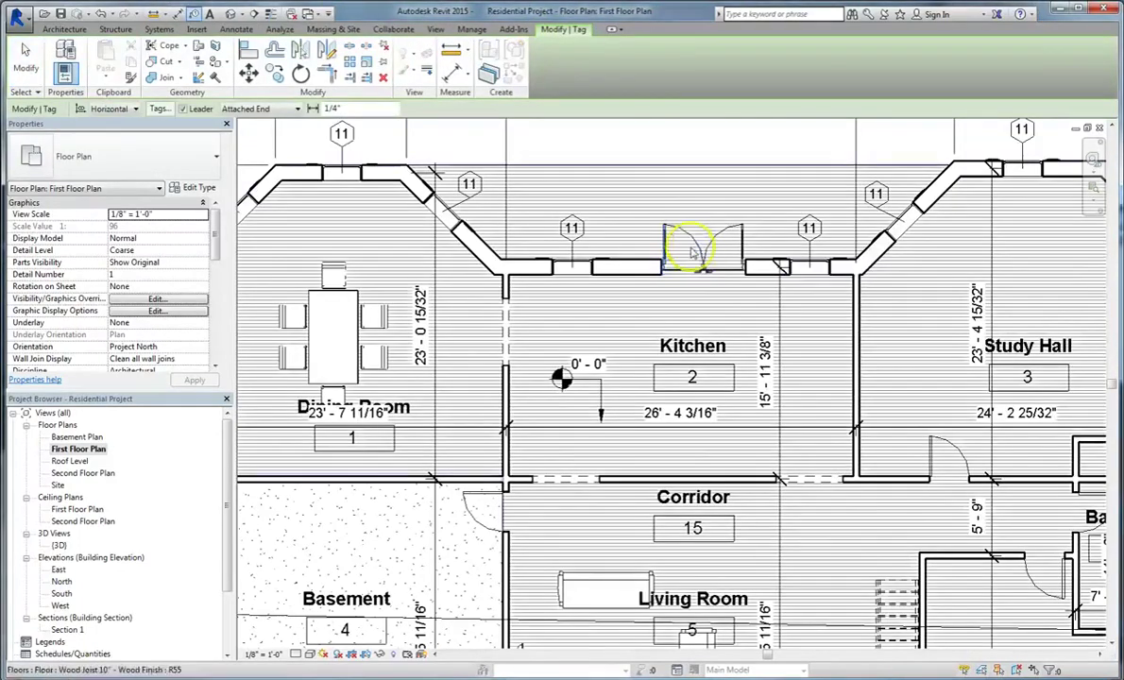
click(721, 235)
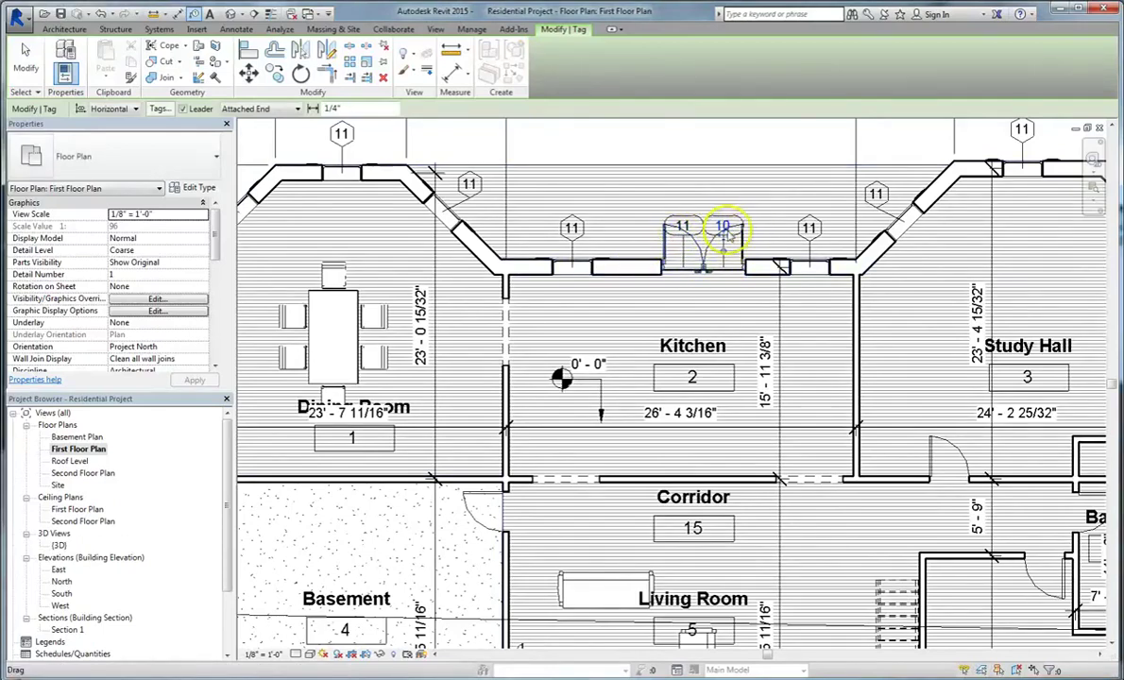
key(ctrl+z)
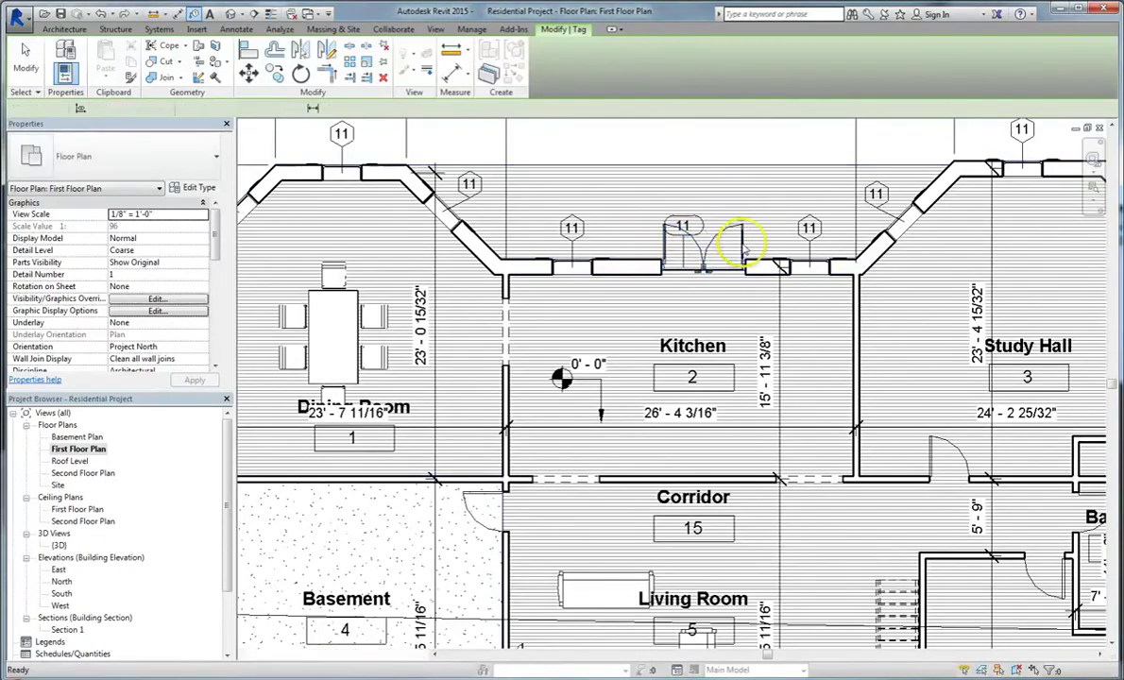
key(Escape)
Step: Flip the kitchen north-wall door's swing with Space, then deselect and zoom out
click(737, 246)
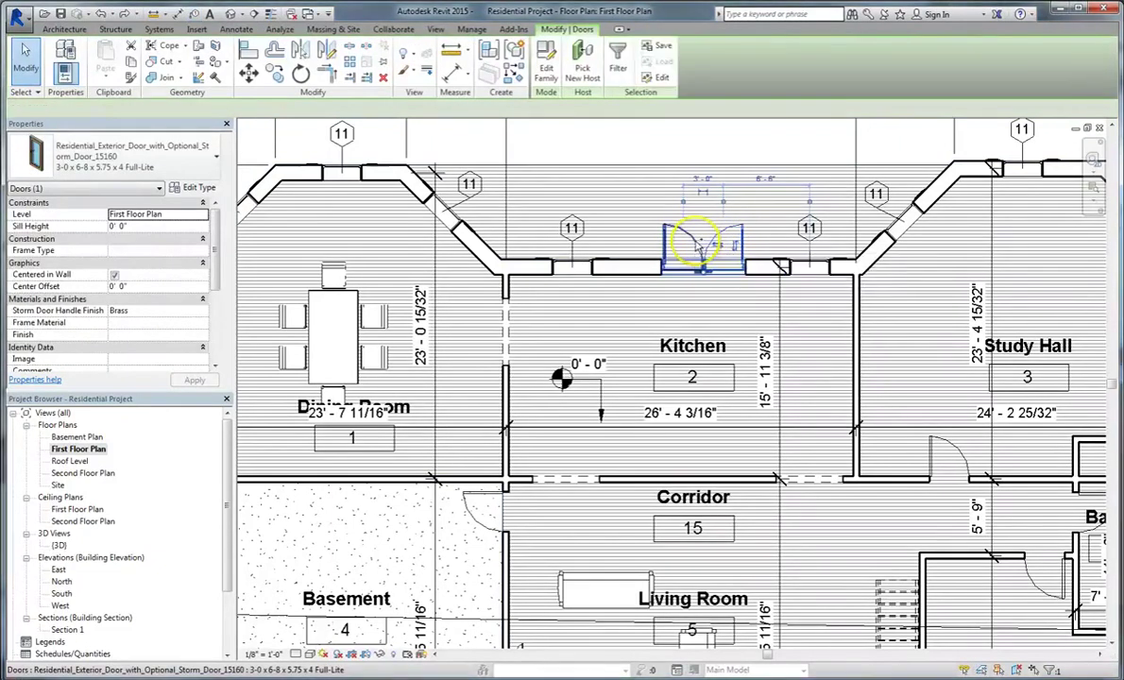
key(space)
ctrl+click(701, 264)
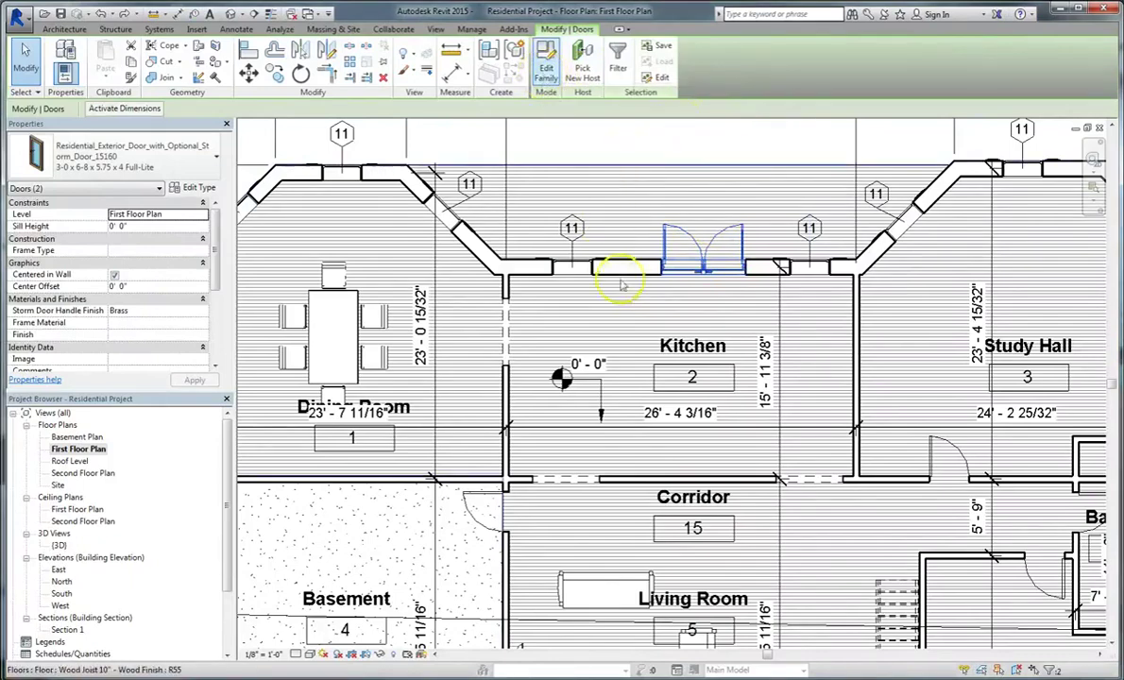
click(670, 147)
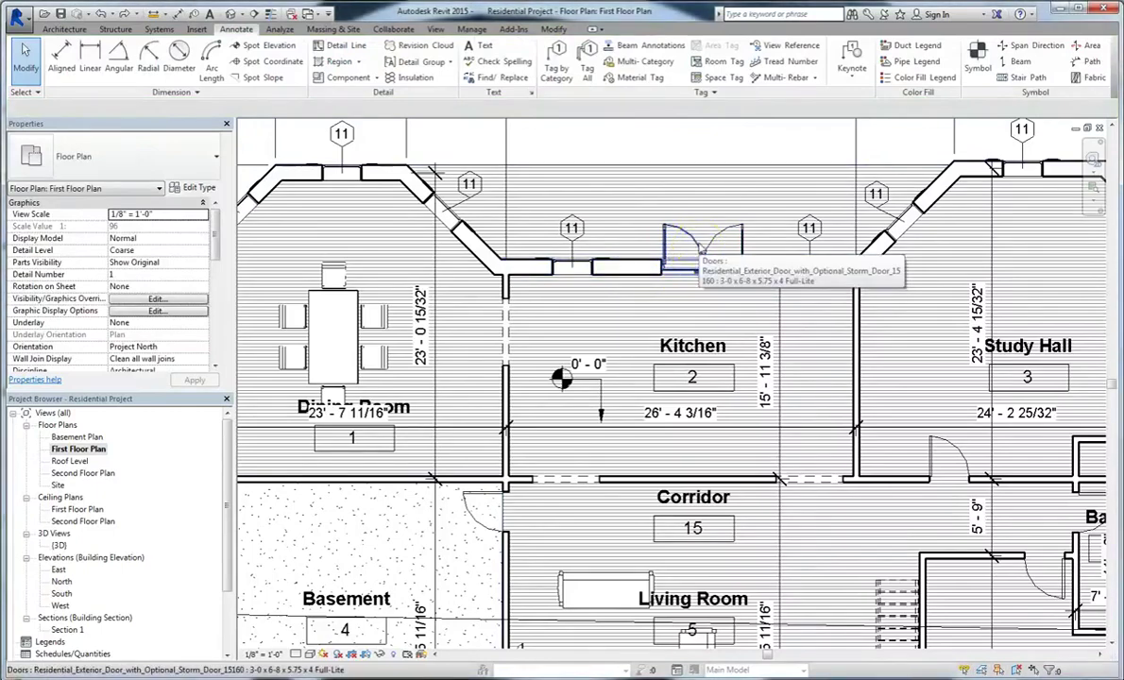
scroll(690, 183, down, 2)
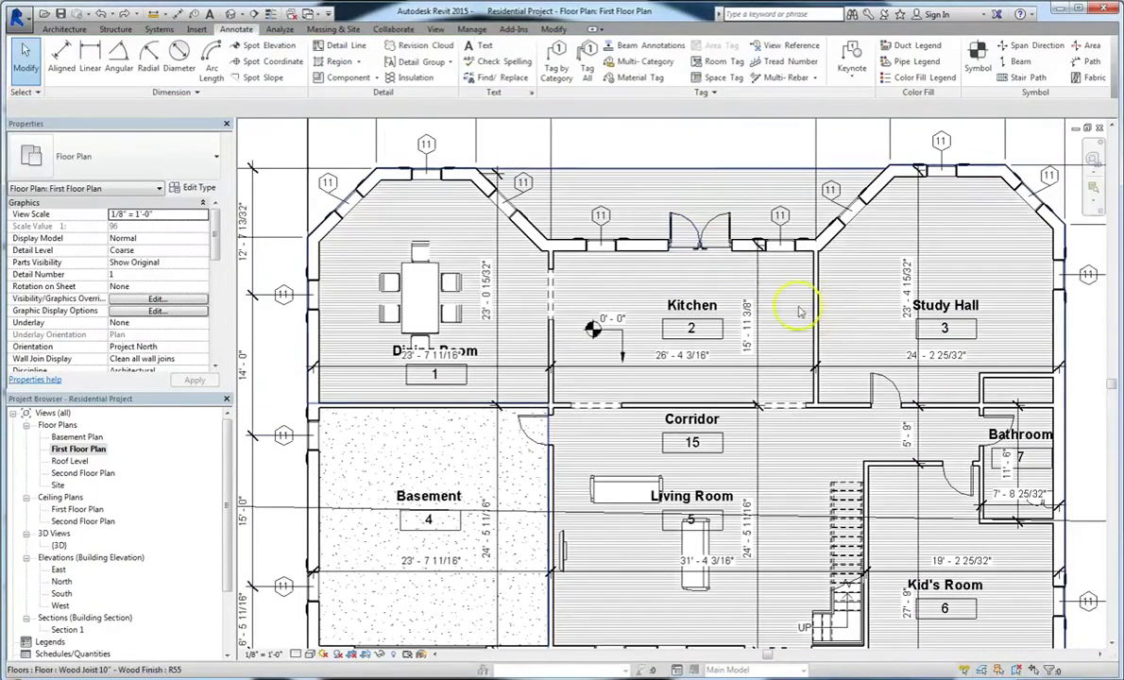
Step: Start the door tool with DR, load Double-Glass 1 from Doors, and place it in the Kitchen–Corridor wall
key(d)
key(r)
click(66, 28)
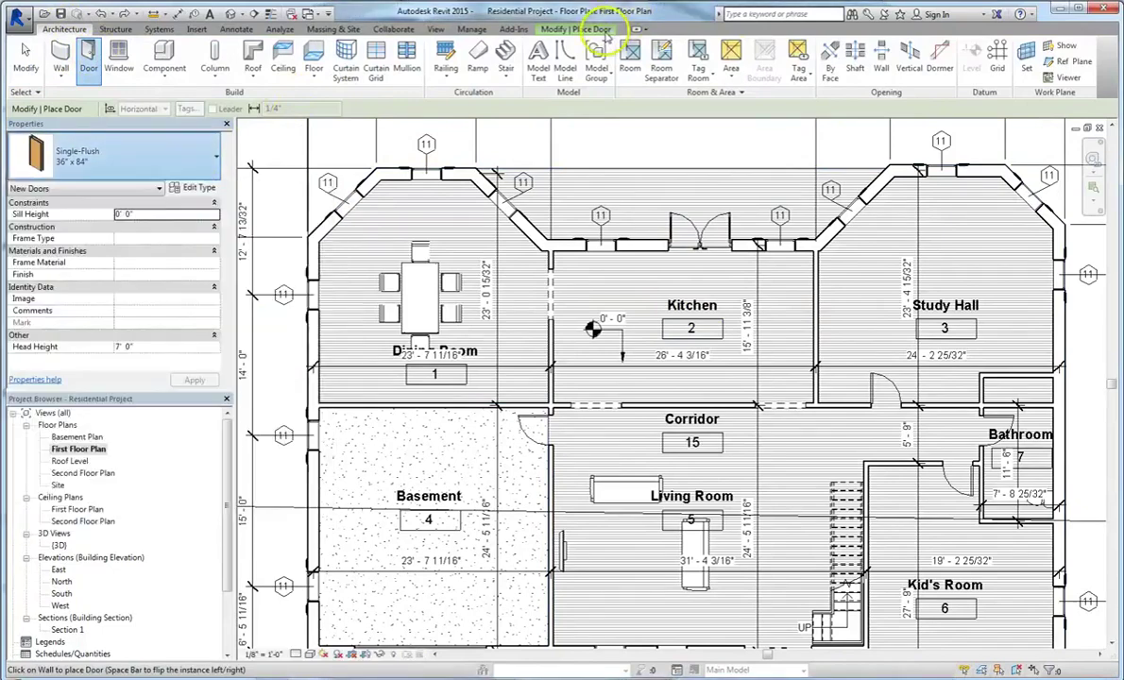
click(576, 29)
click(546, 62)
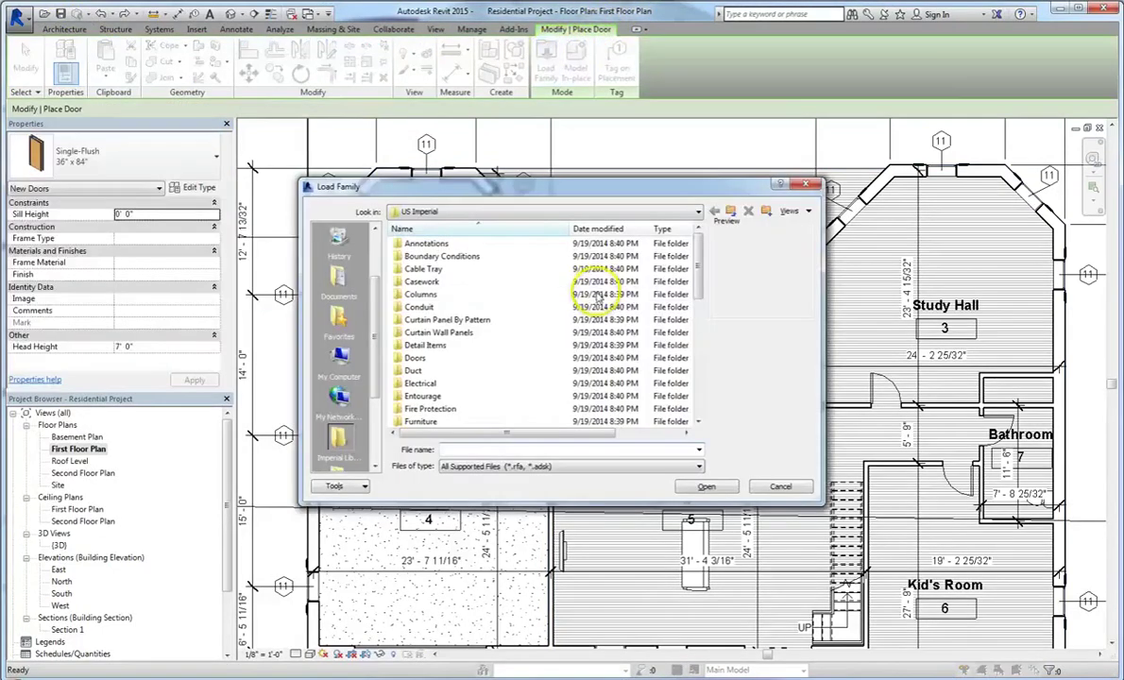
double_click(437, 360)
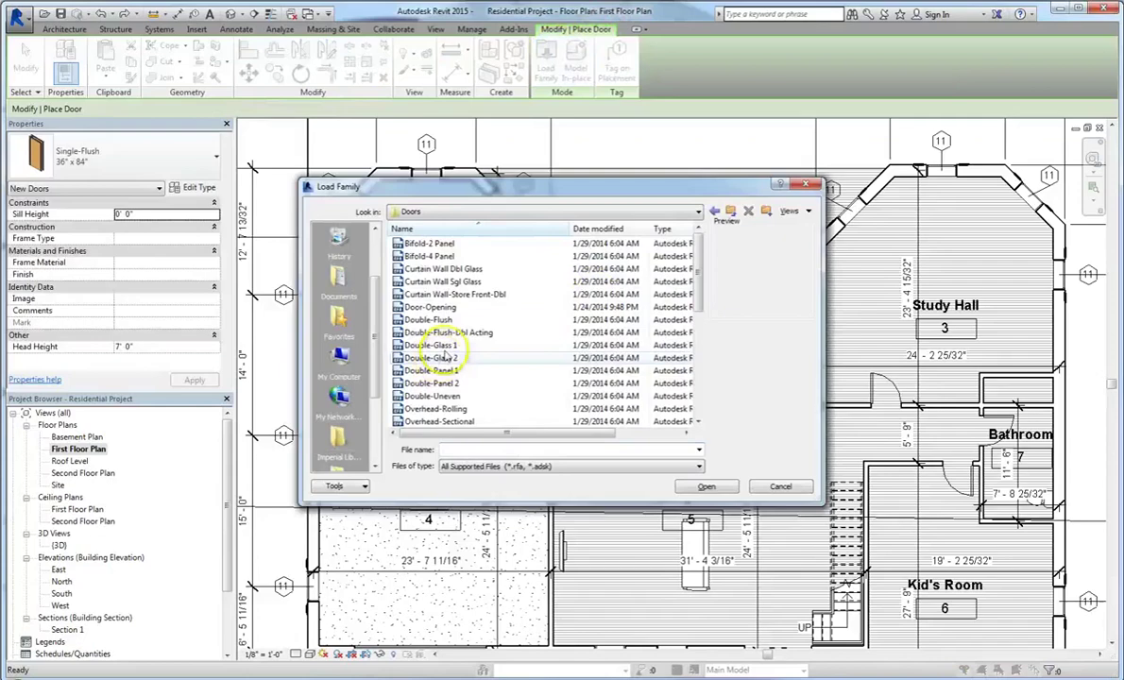
click(465, 319)
click(445, 345)
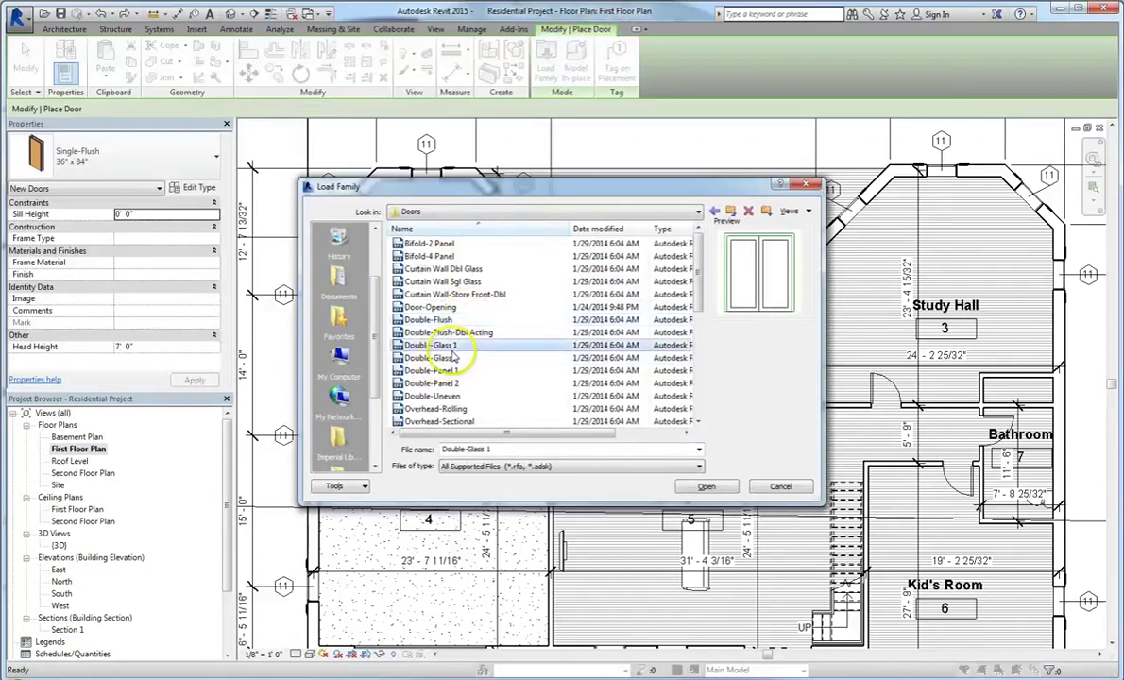
double_click(453, 346)
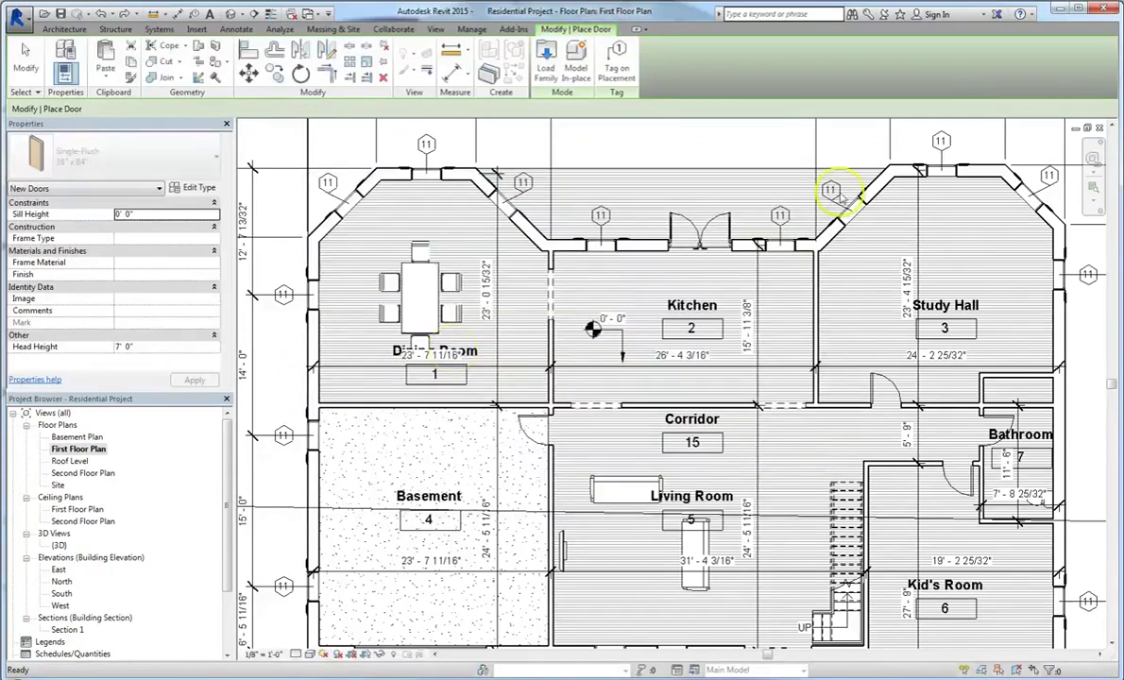
click(669, 401)
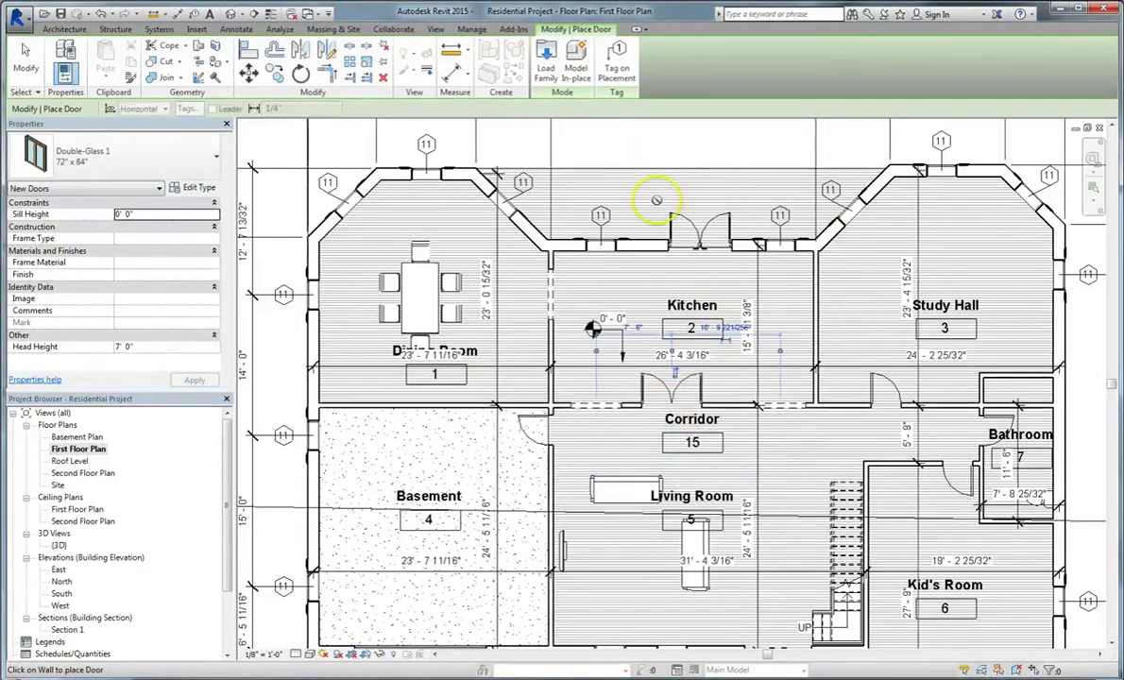
Step: Tag the new kitchen–corridor door and the second north kitchen door by category
key(Escape)
key(Escape)
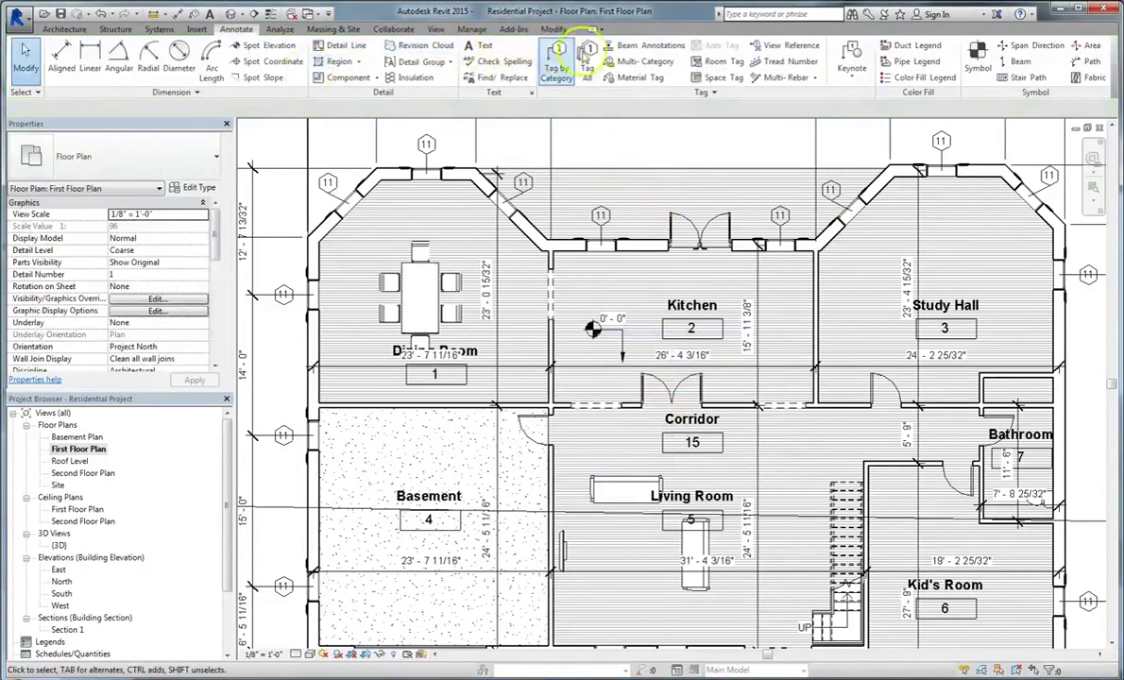
click(559, 55)
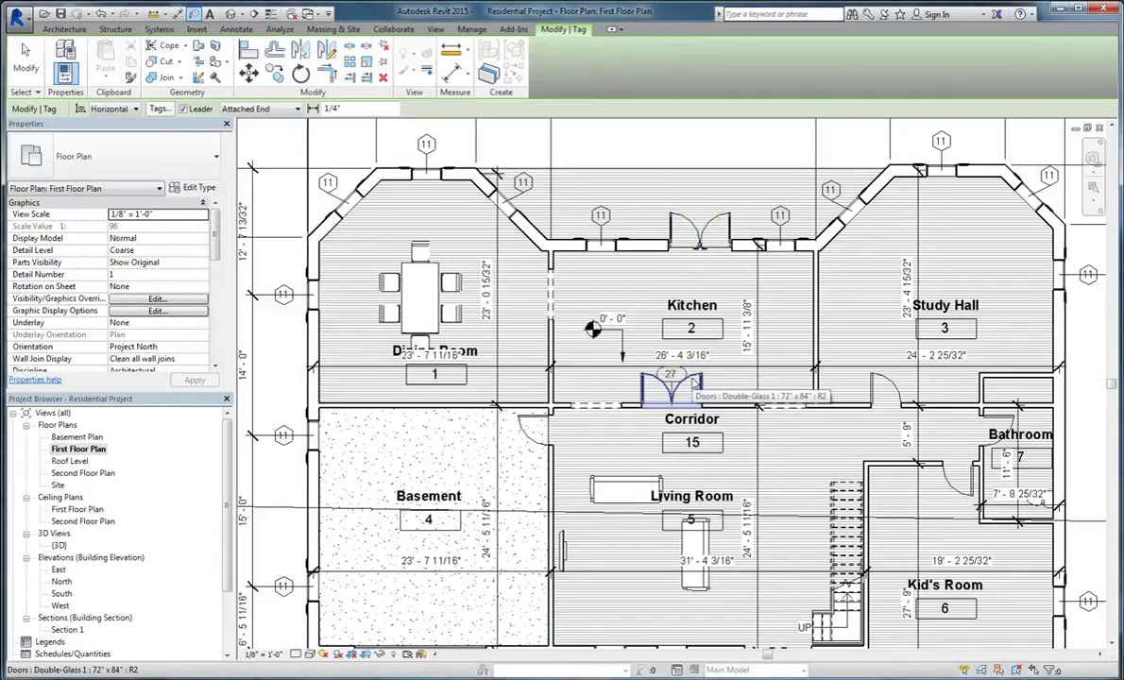
click(695, 383)
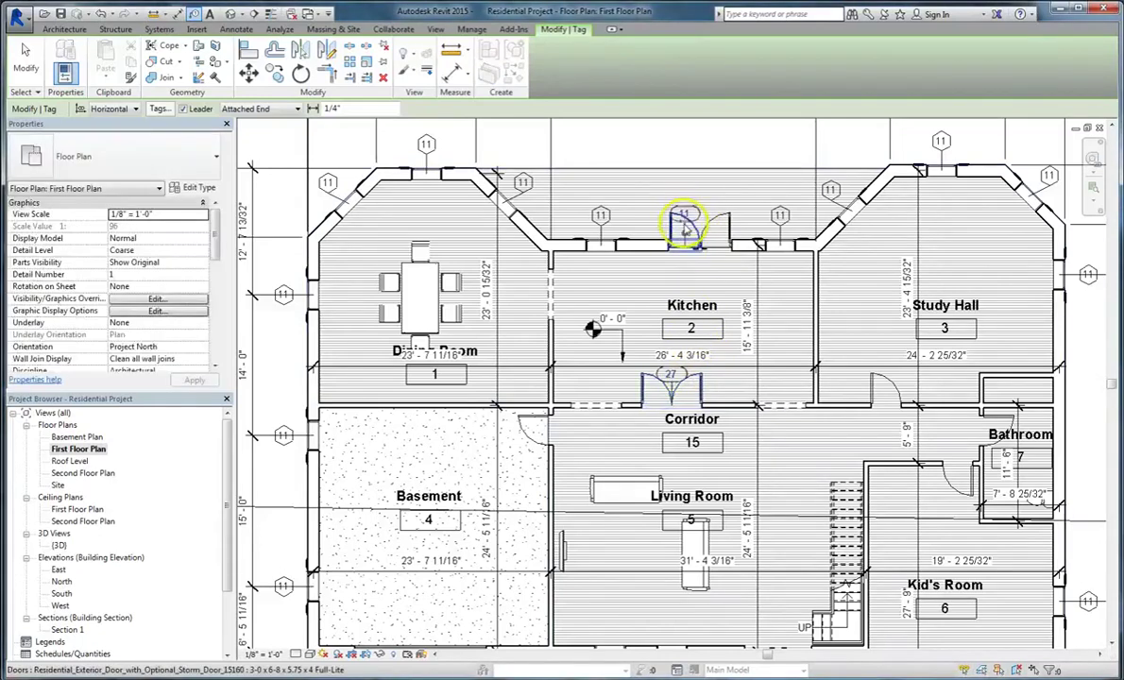
click(711, 227)
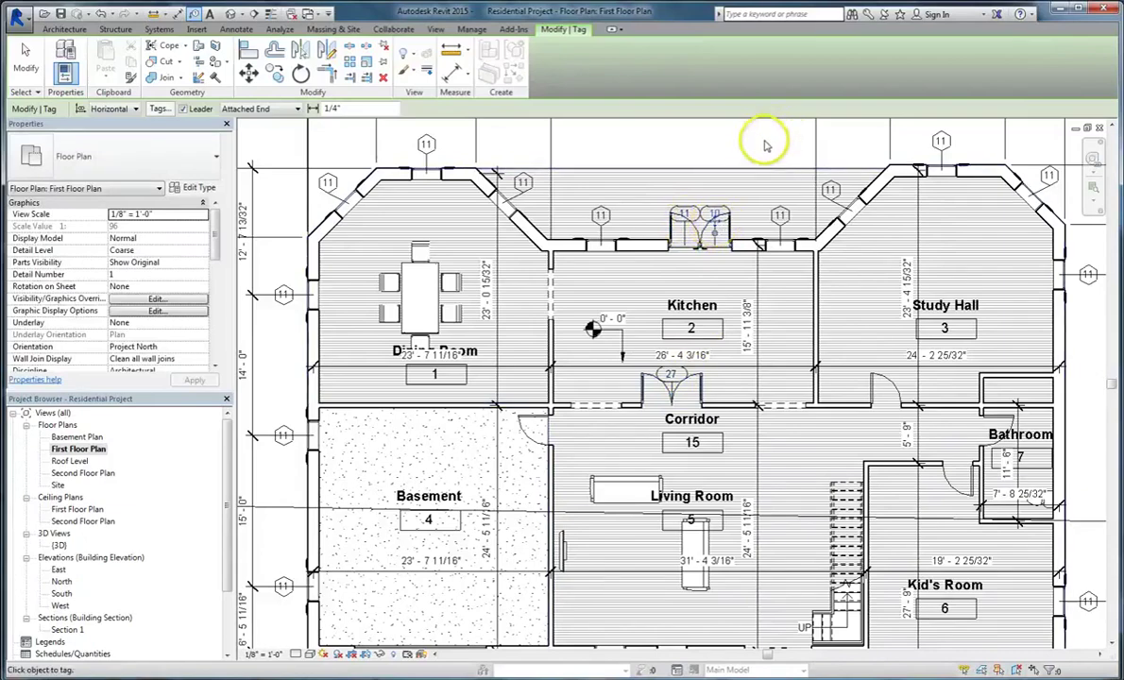
key(Escape)
Step: Change the north kitchen door tag's number to 12
click(687, 216)
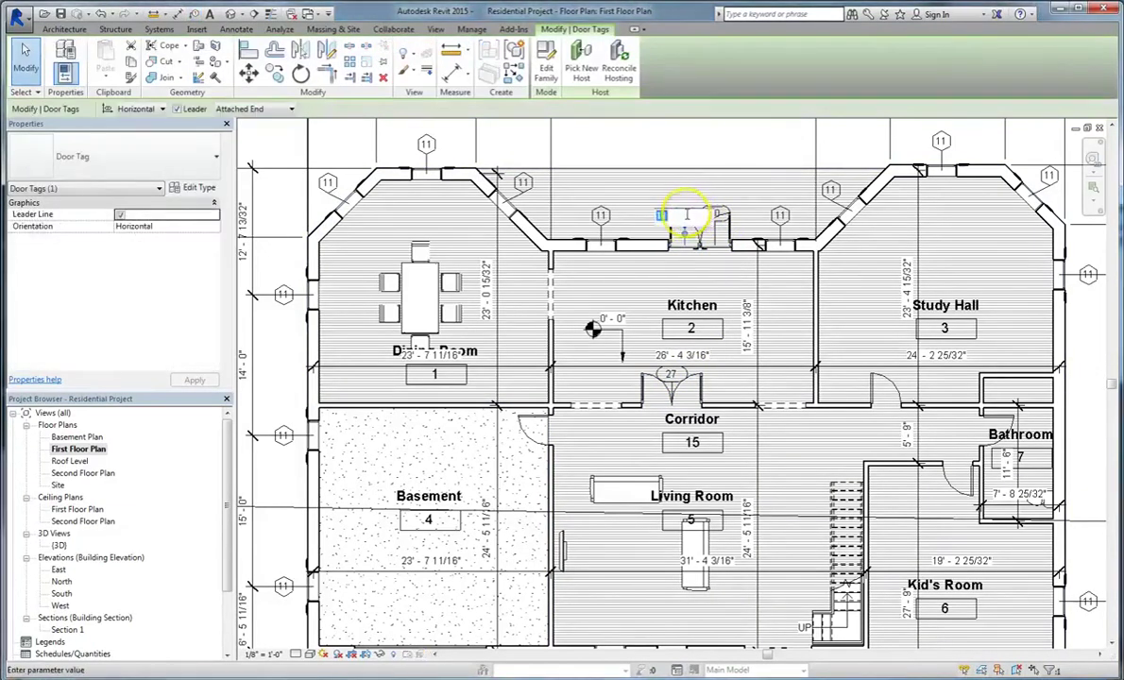
click(676, 219)
text(12)
click(695, 132)
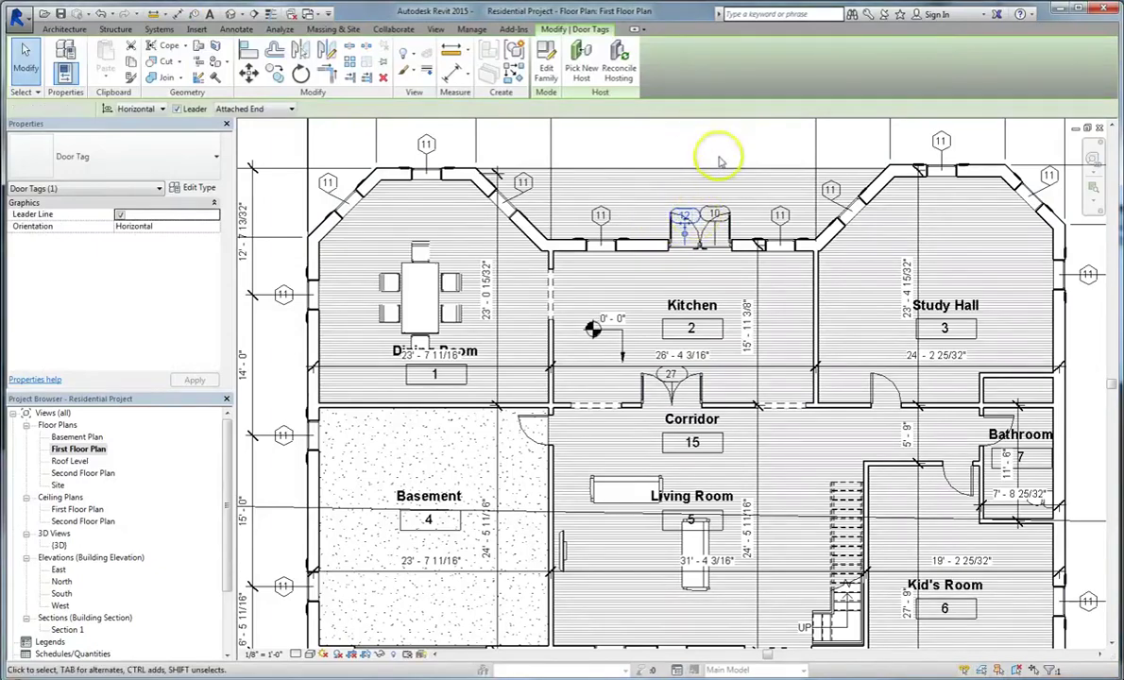
Step: Set the kitchen's north door Mark to 15 in Properties
click(716, 156)
click(693, 229)
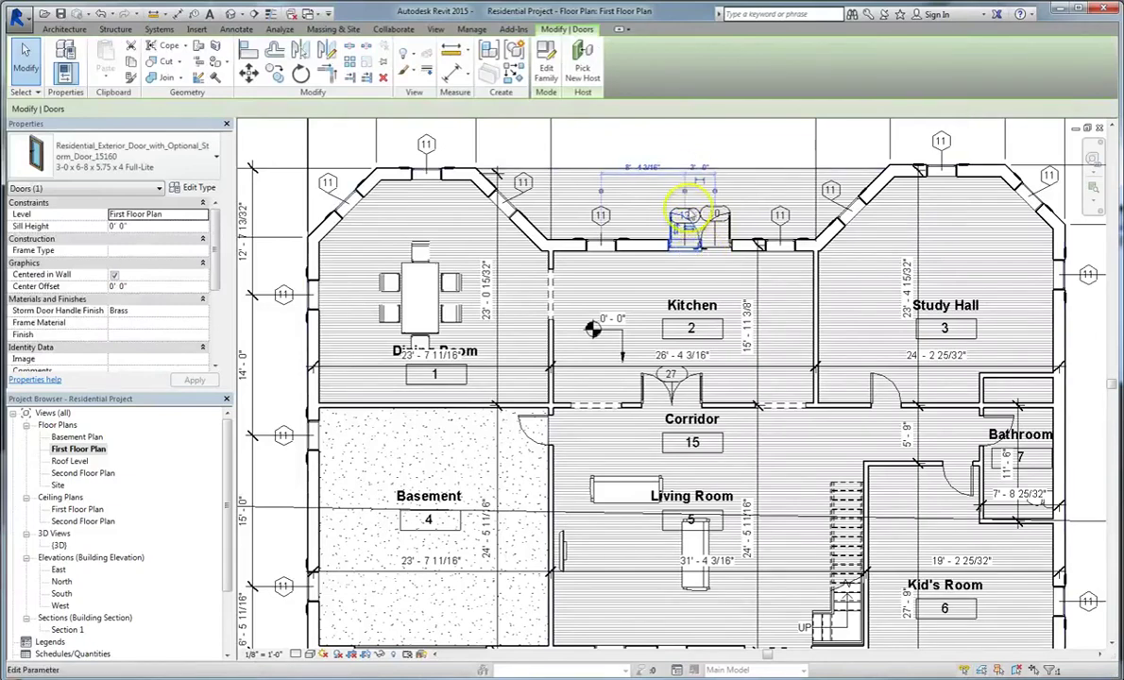
drag(213, 238, 215, 297)
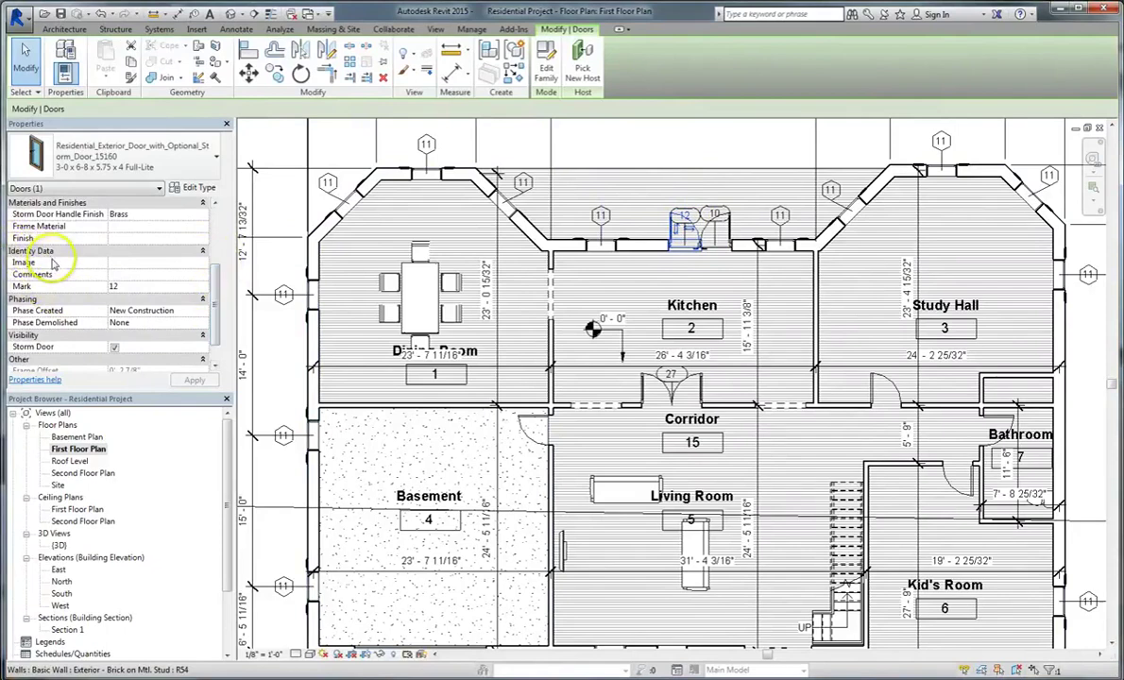
click(129, 288)
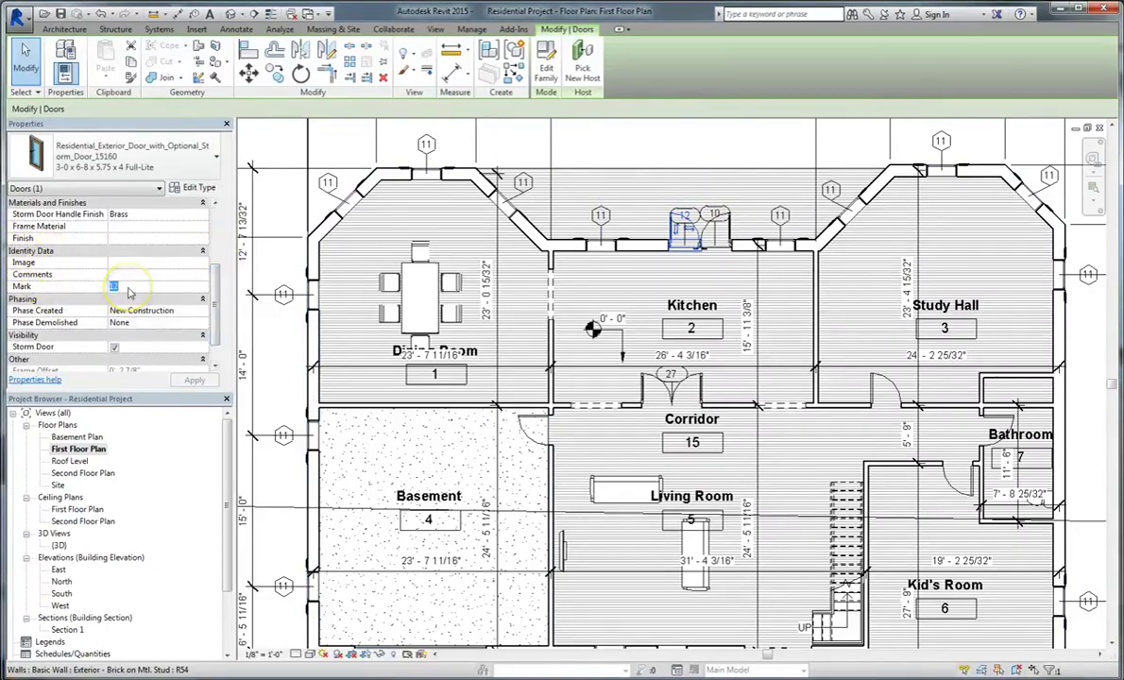
text(15)
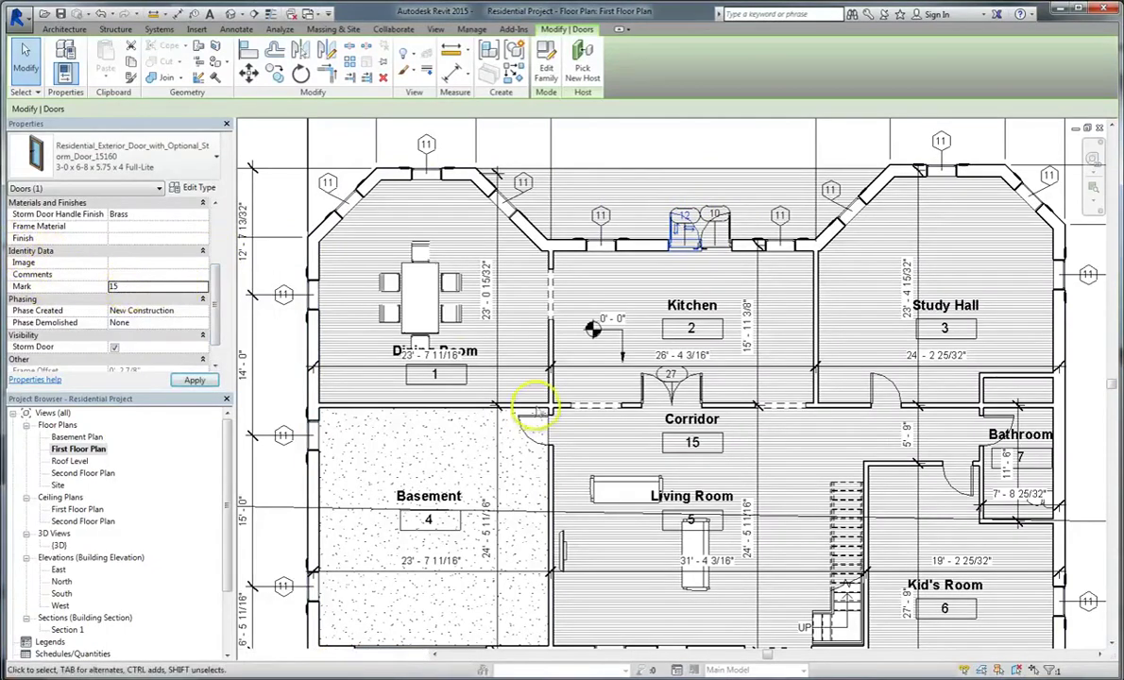
click(729, 167)
Step: Move door tag 15 up above the kitchen's north door
scroll(689, 227, up, 5)
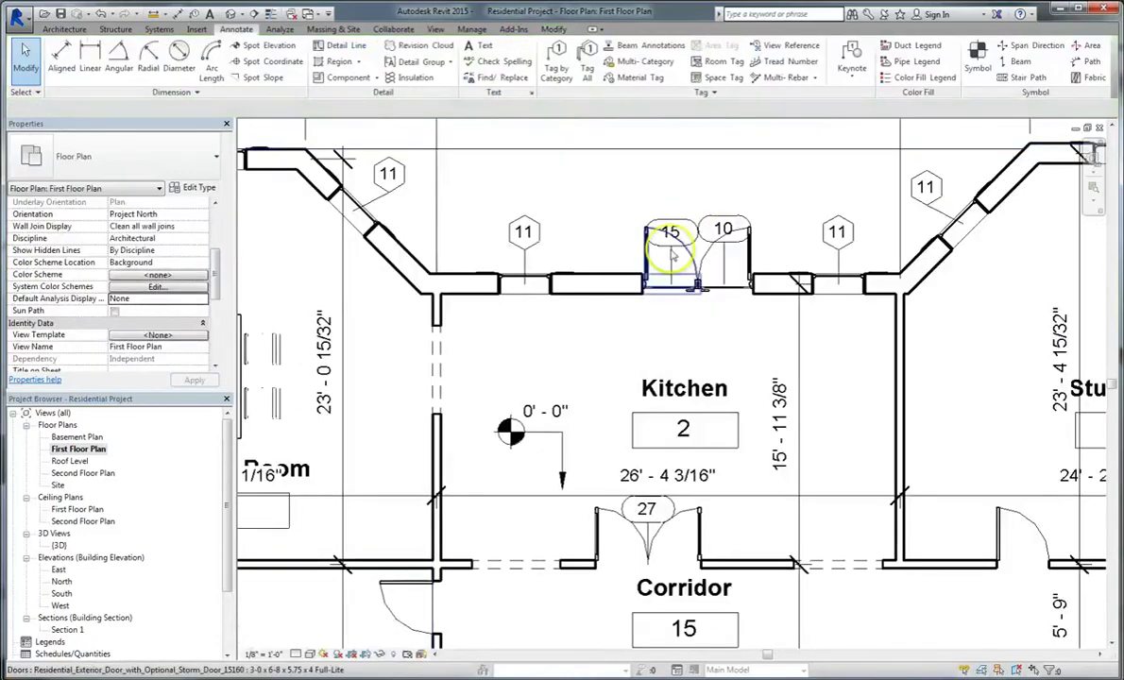
click(707, 269)
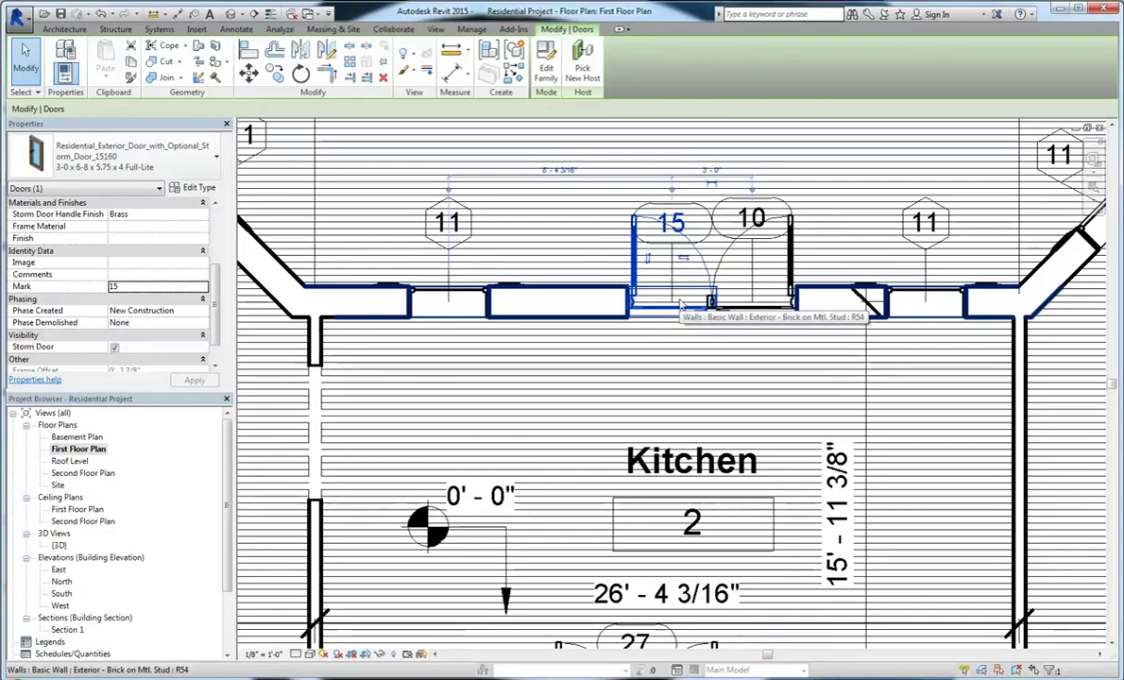
scroll(630, 389, down, 2)
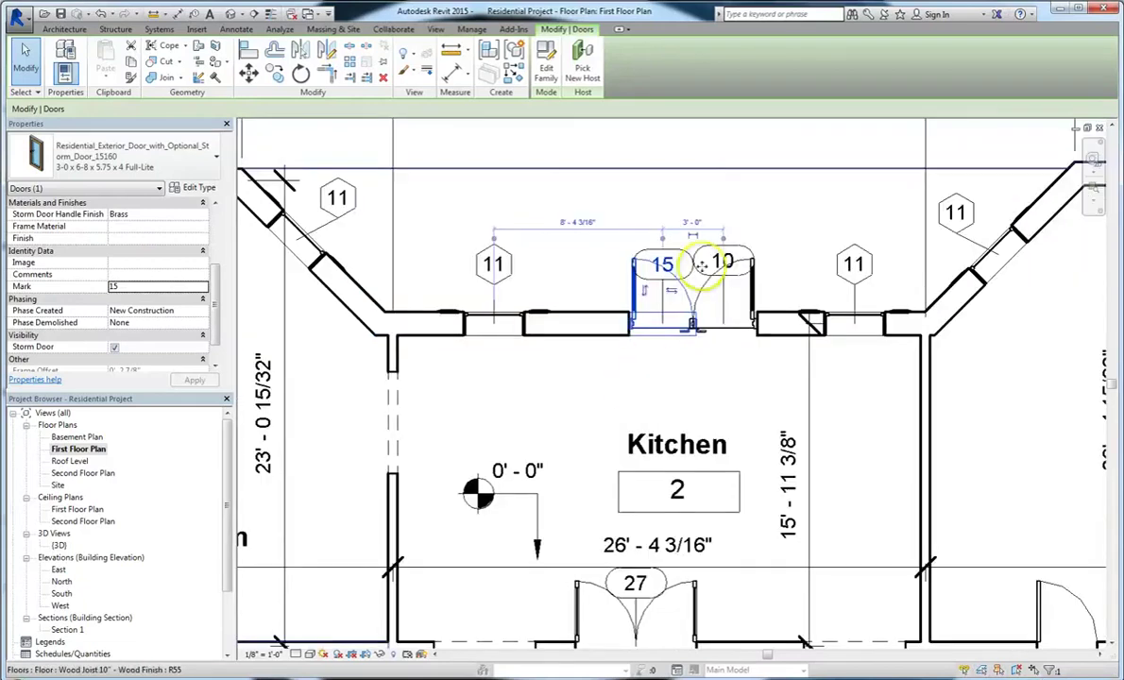
key(Escape)
click(664, 264)
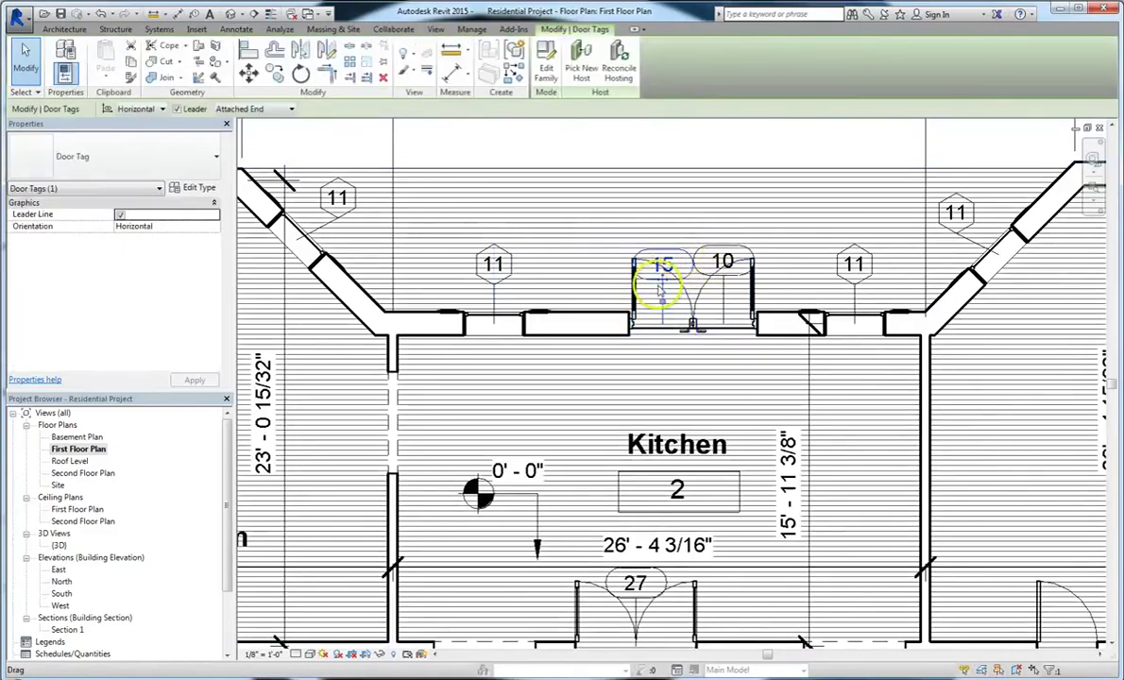
drag(664, 265, 662, 233)
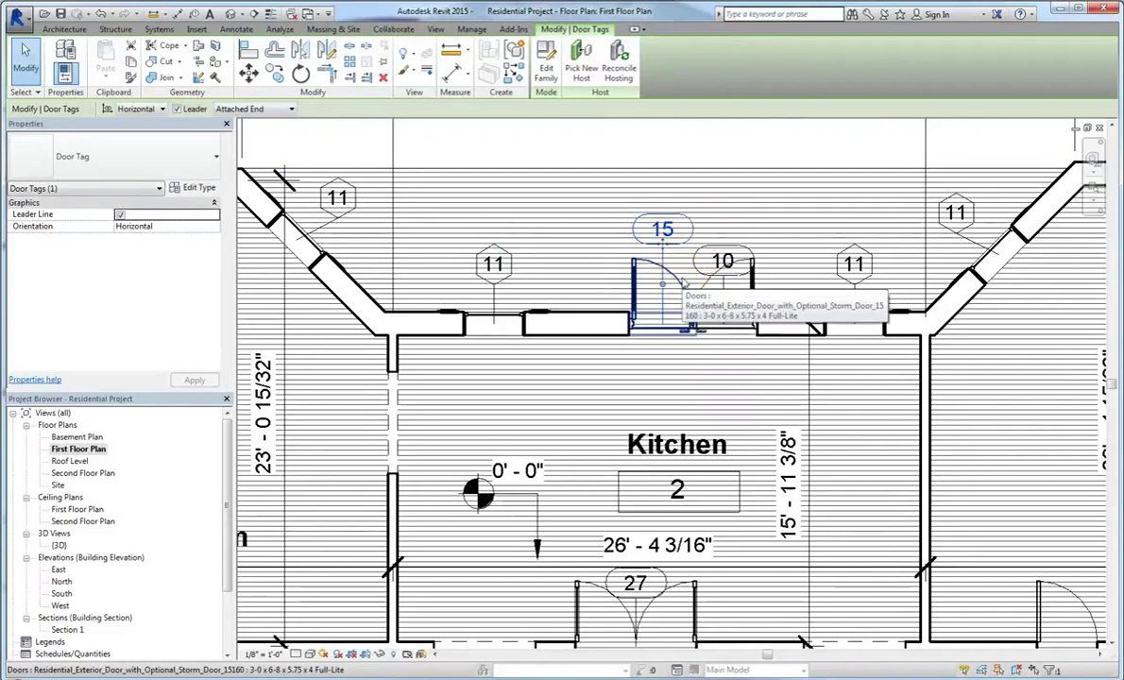
click(682, 285)
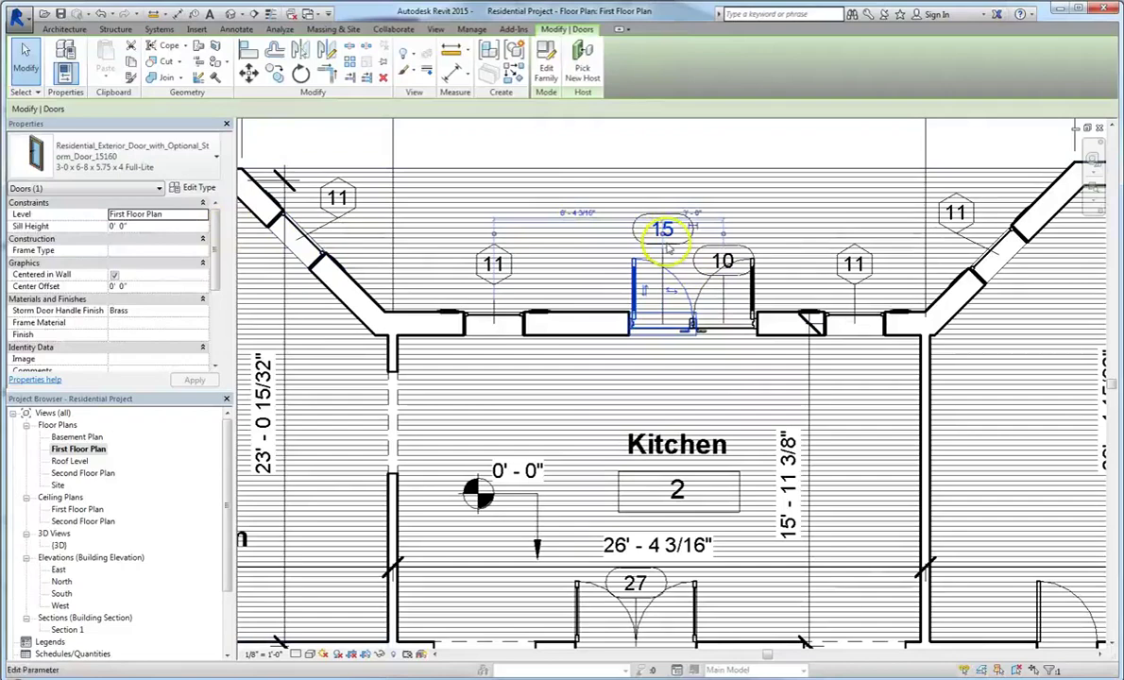
Step: Renumber door tag 15 to 10 and dismiss the duplicate Mark warning
key(Escape)
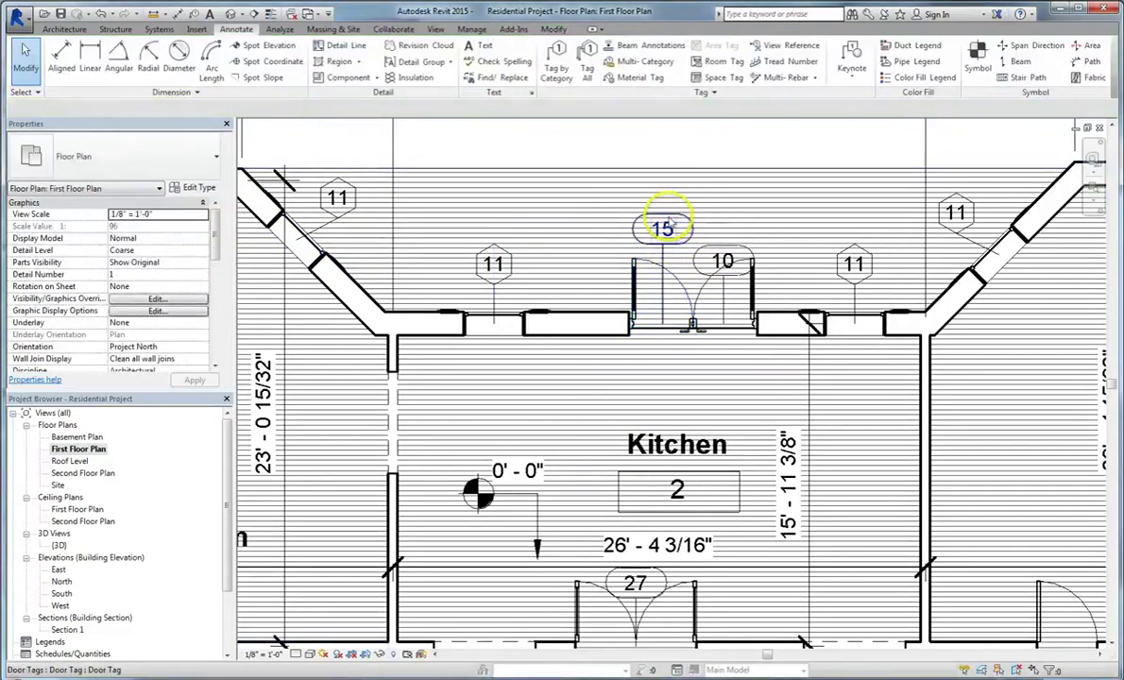
click(667, 237)
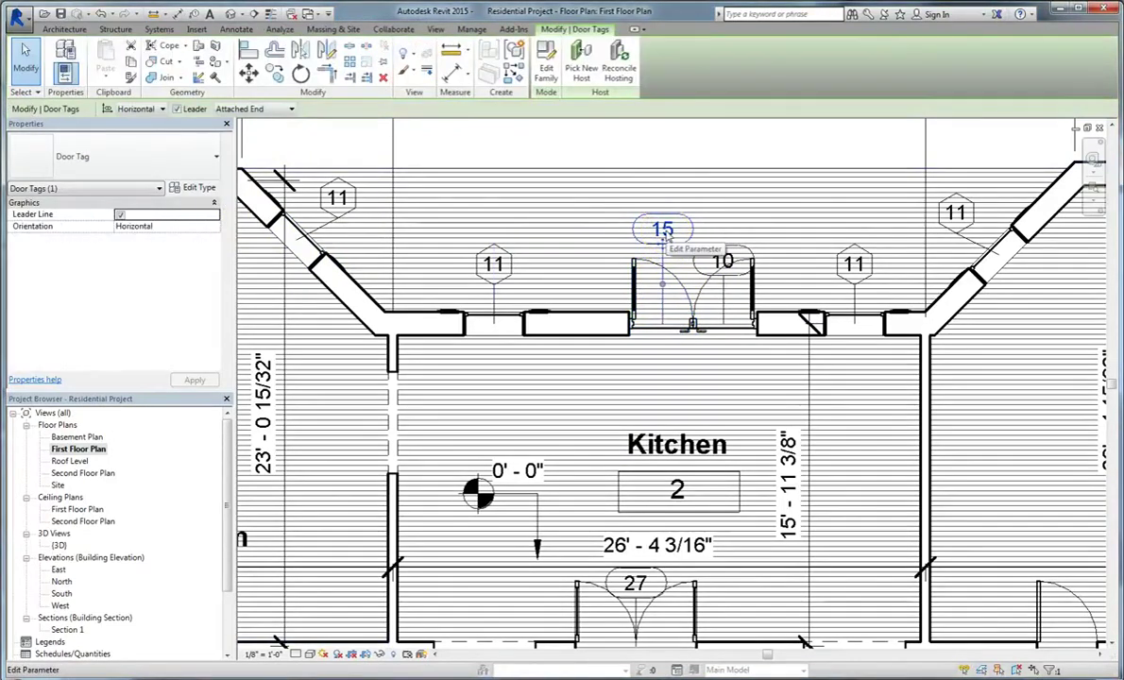
click(665, 236)
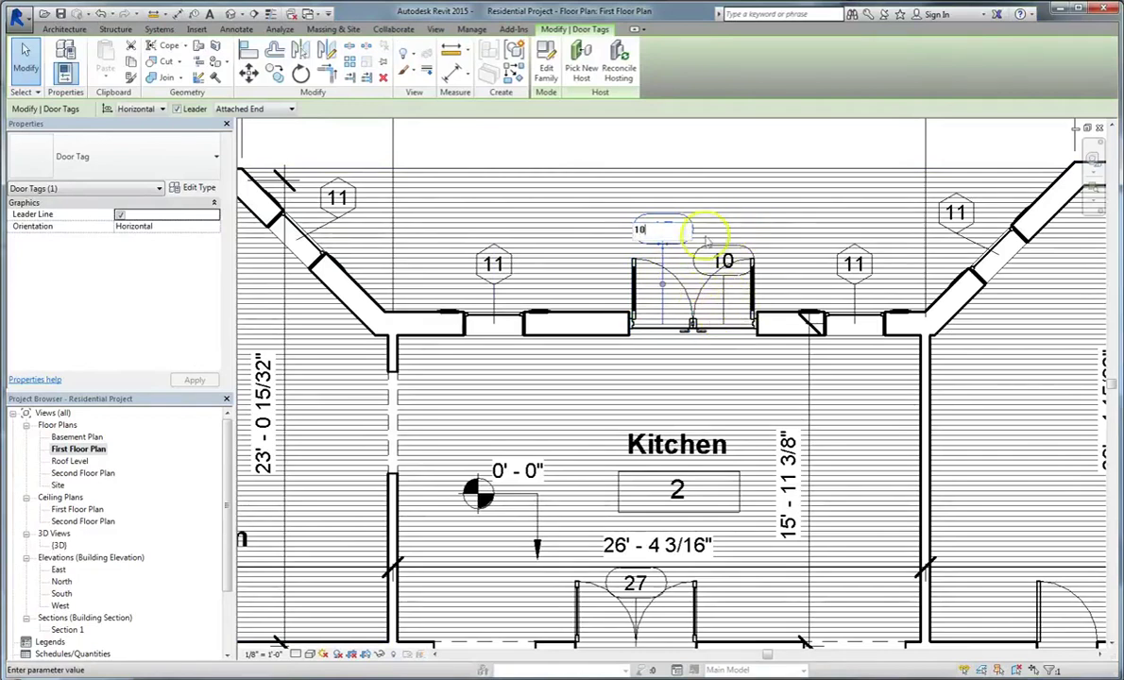
text(10)
key(Return)
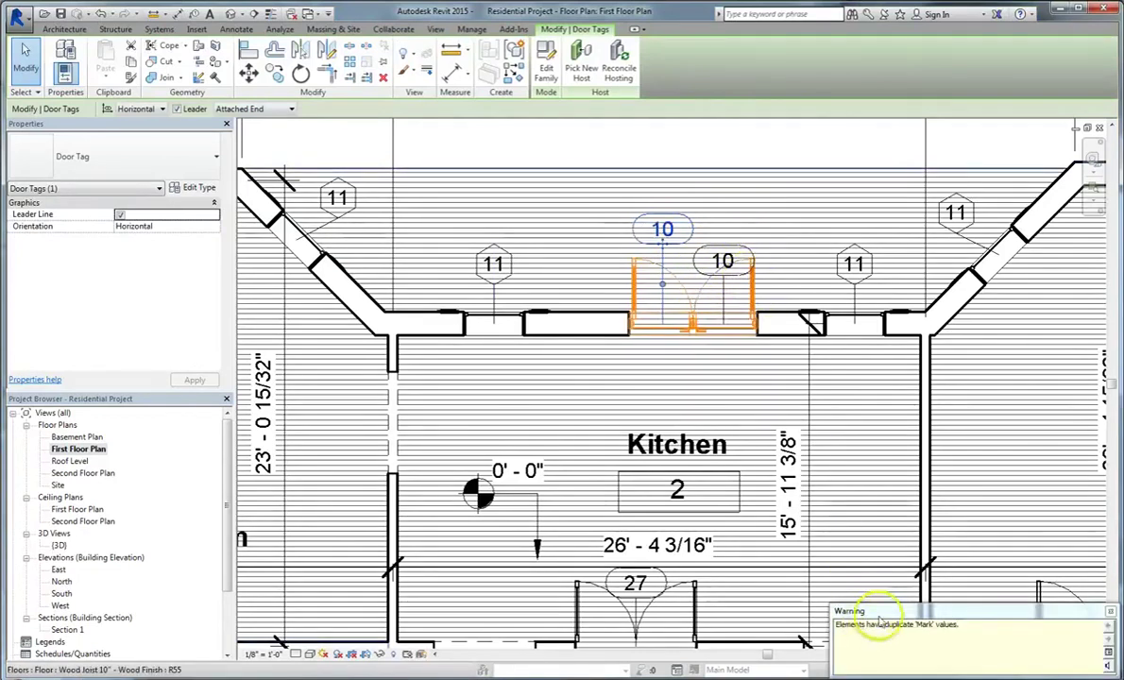
drag(832, 555, 621, 331)
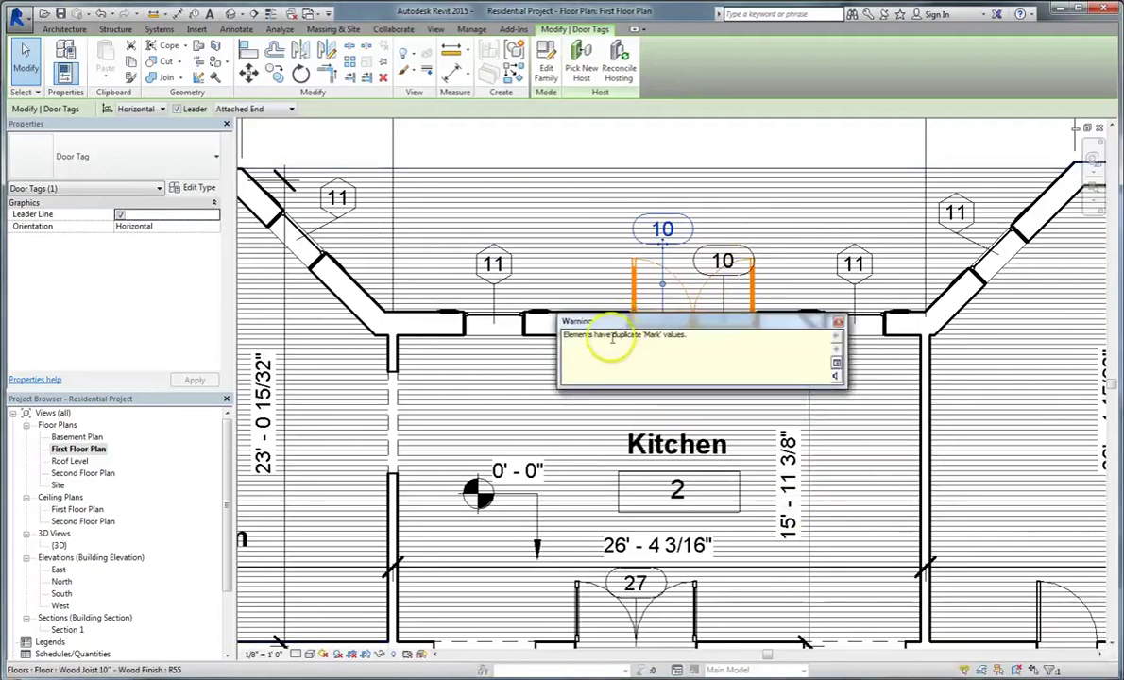
click(838, 326)
Step: Delete both tags on the kitchen's north double door
click(785, 140)
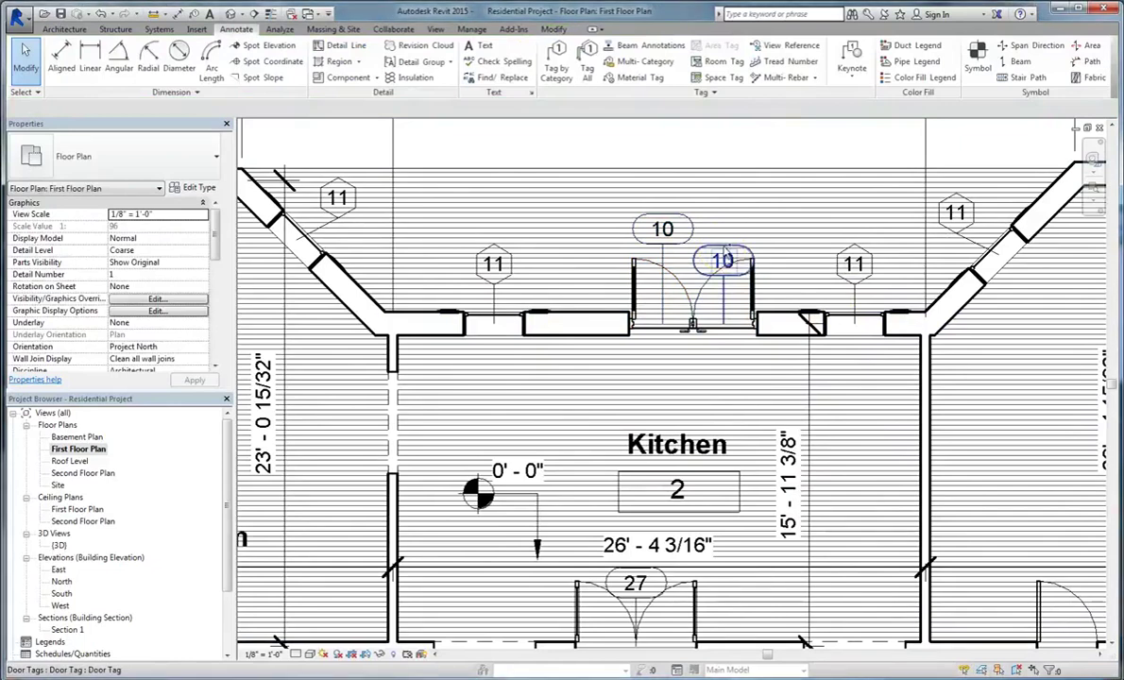
click(723, 260)
click(725, 254)
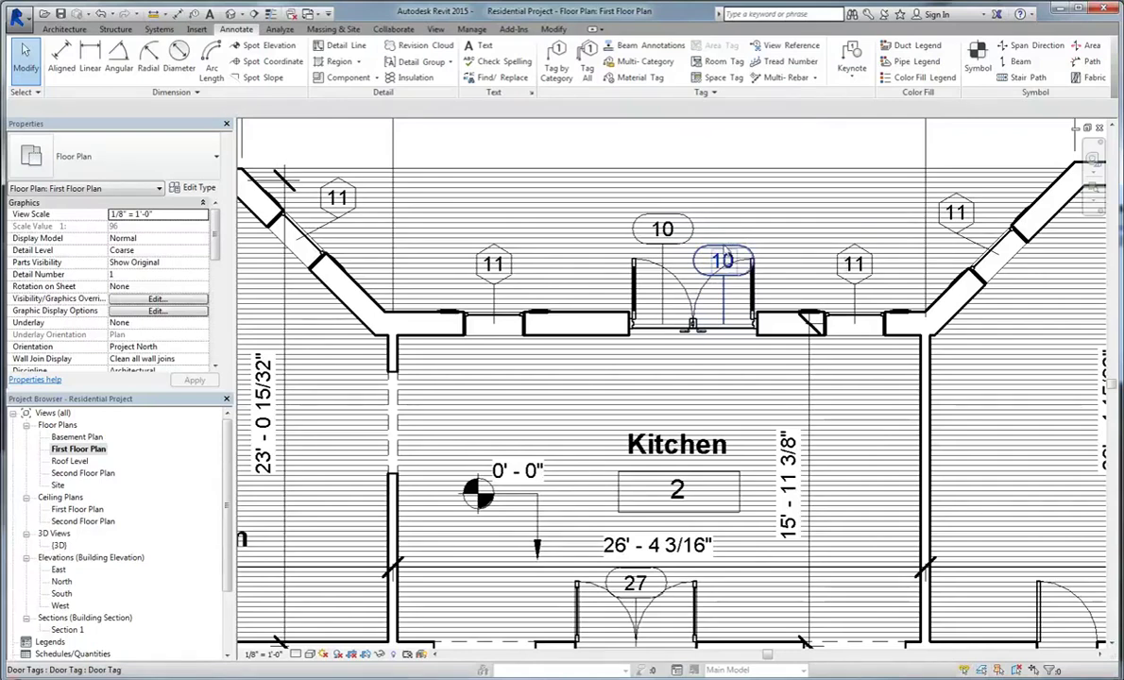
click(723, 259)
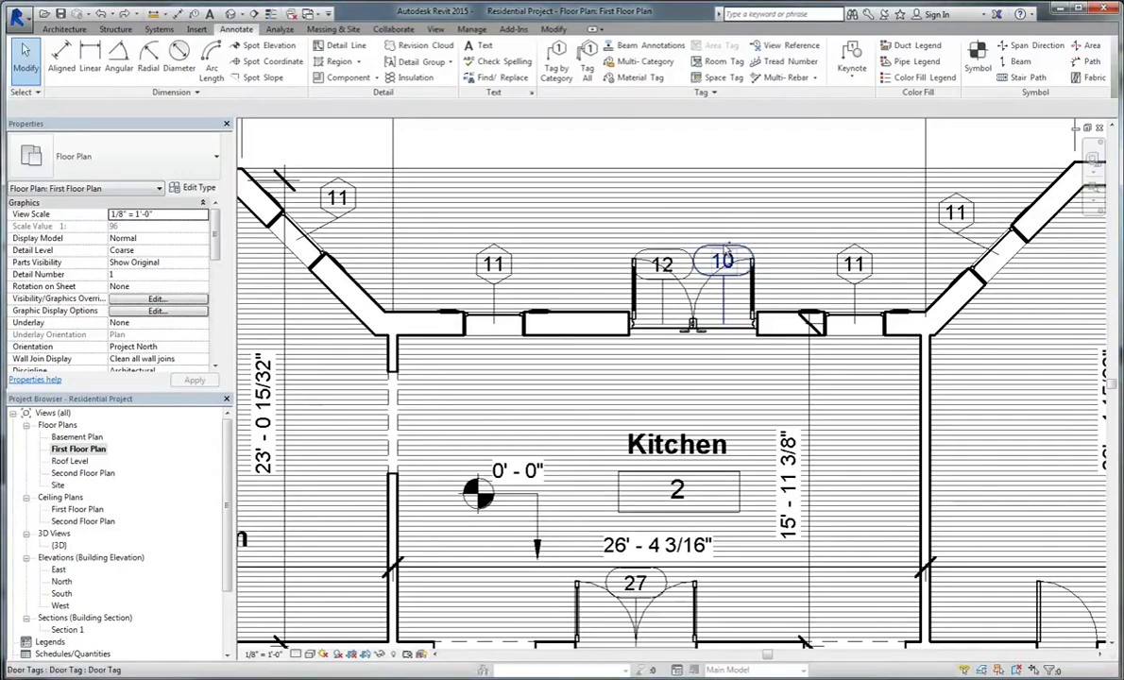
ctrl+click(678, 254)
key(Delete)
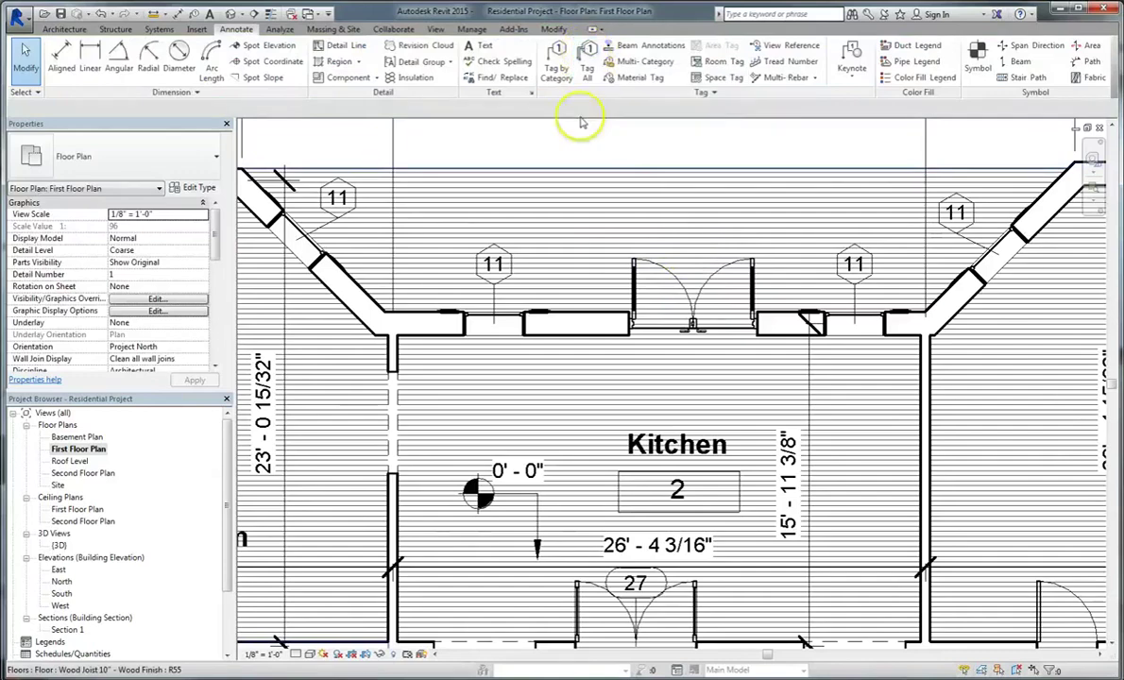
Step: Tag all untagged doors in the view using the Door Tags category
click(585, 58)
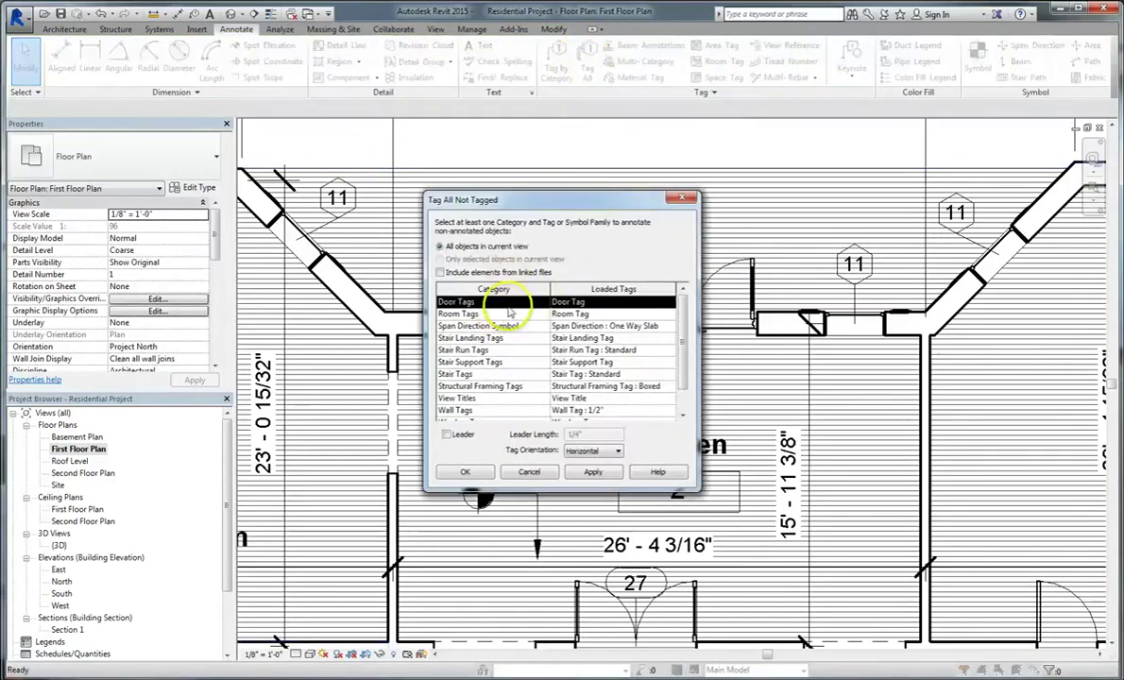
click(459, 436)
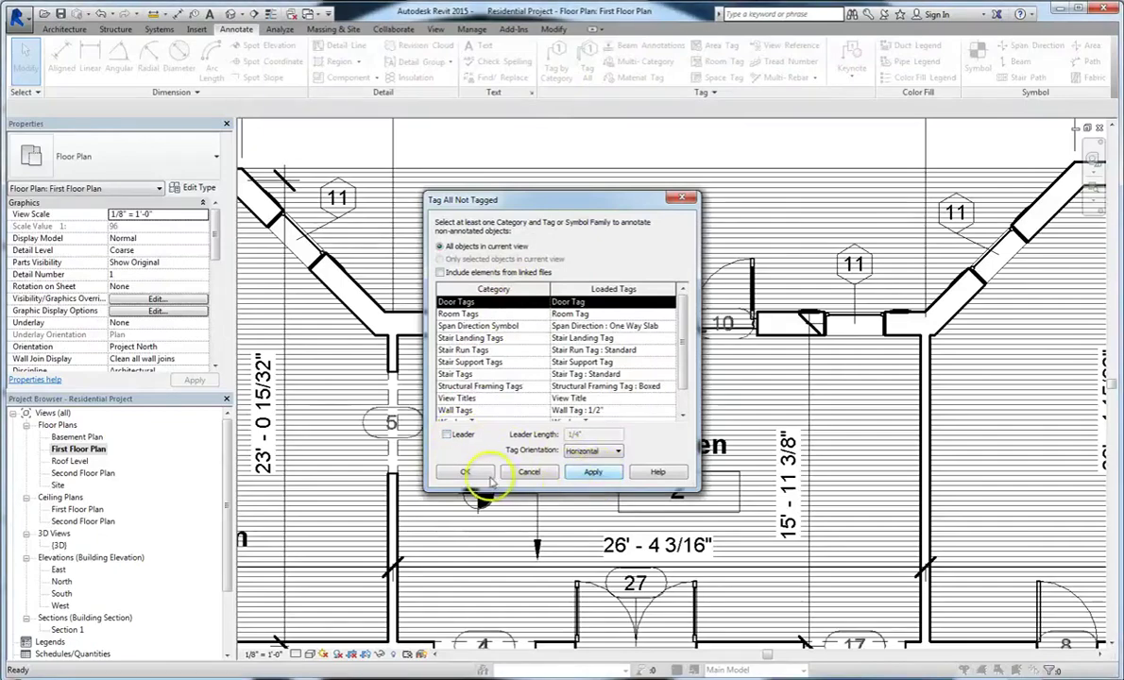
click(465, 471)
scroll(451, 460, down, 2)
middle_drag(432, 281, 463, 227)
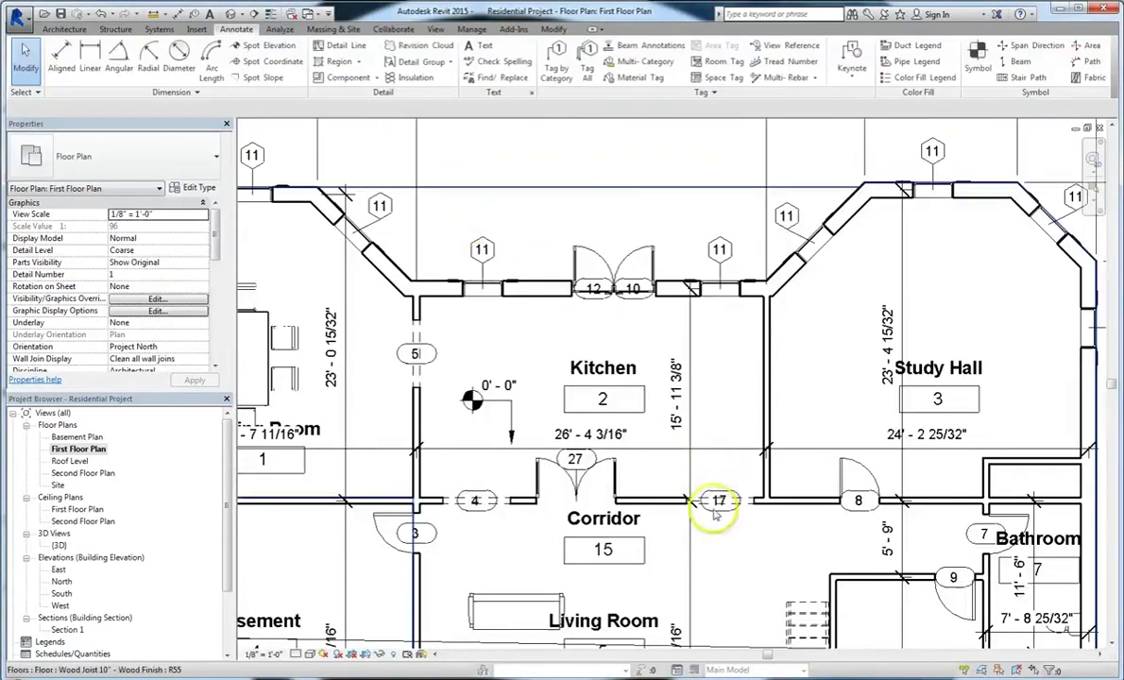
scroll(874, 524, up, 3)
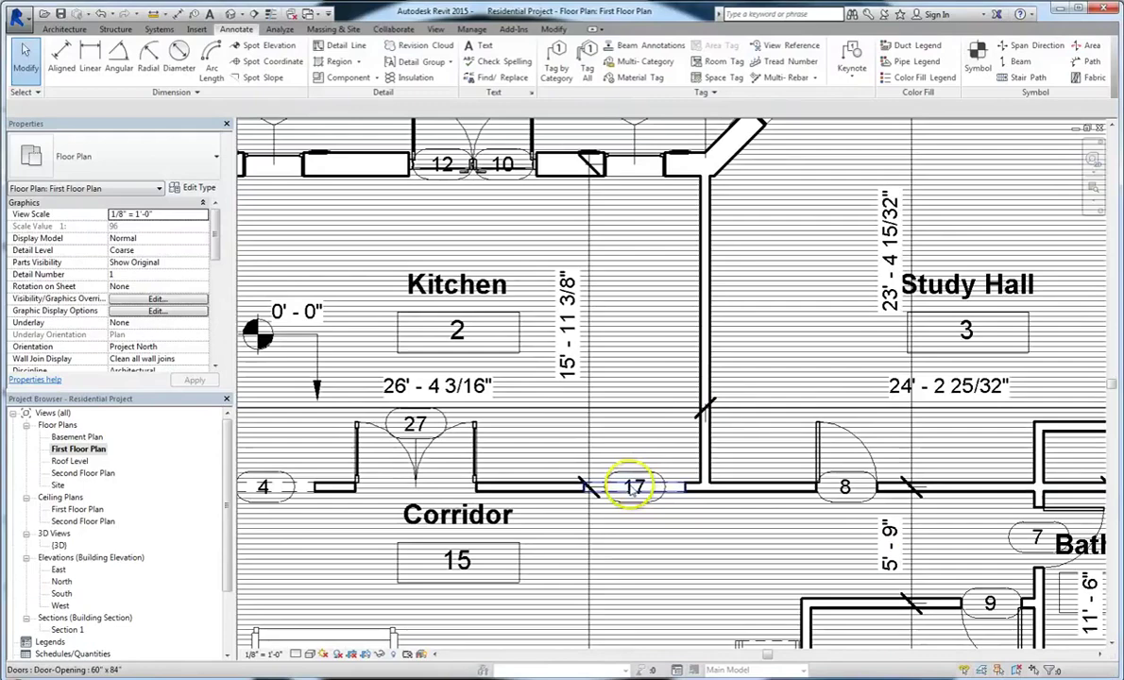
Step: Check the doors tagged 17 and 27, then pan toward the north windows
click(638, 479)
click(665, 485)
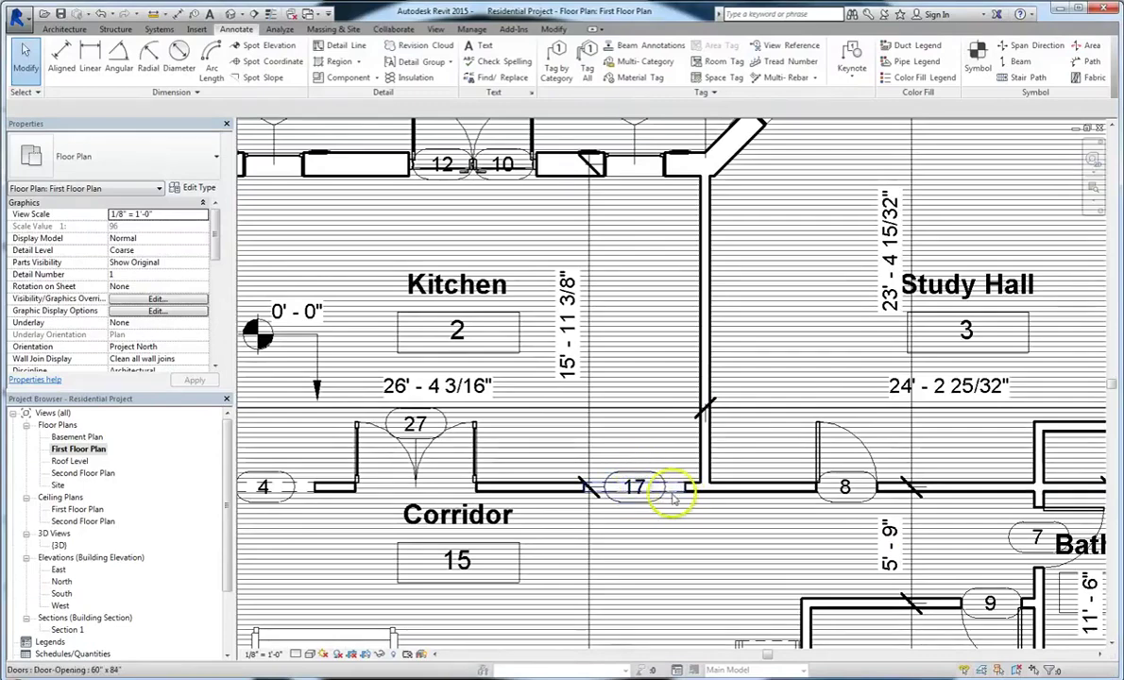
click(184, 189)
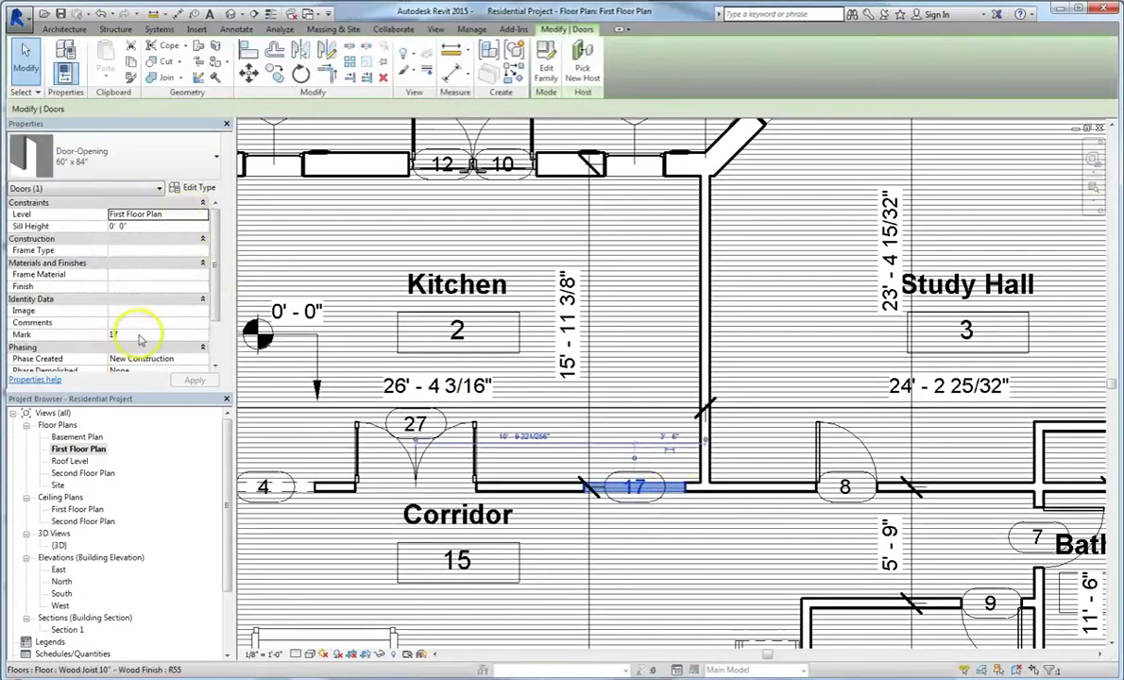
scroll(721, 513, down, 2)
key(Escape)
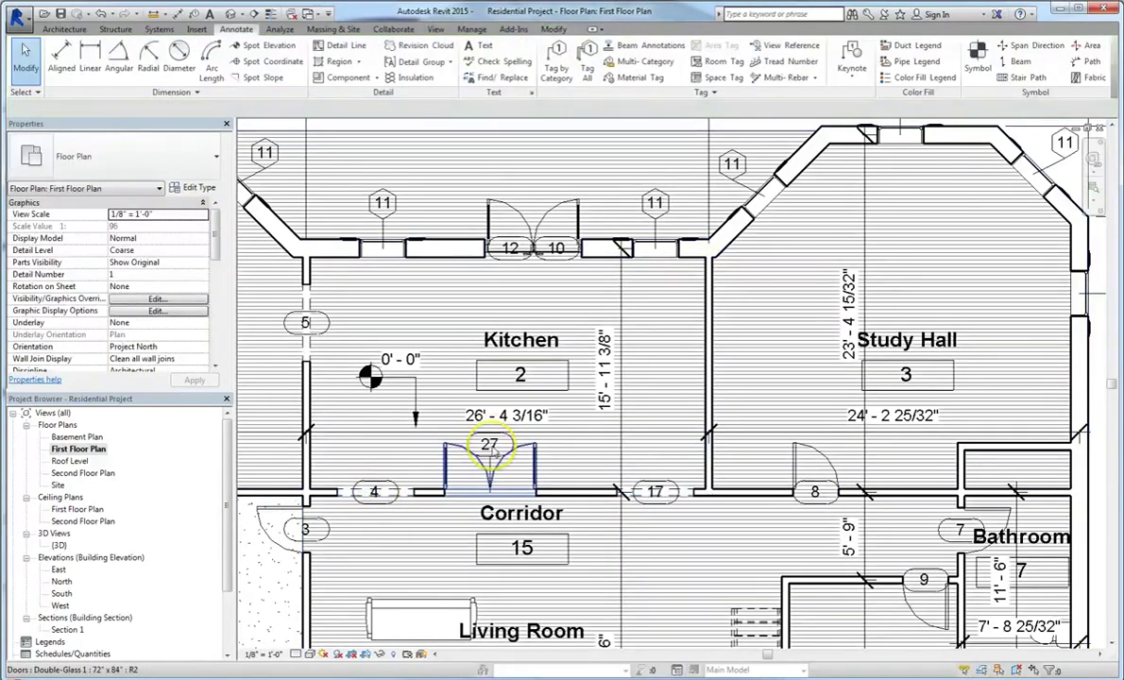
click(492, 455)
key(Escape)
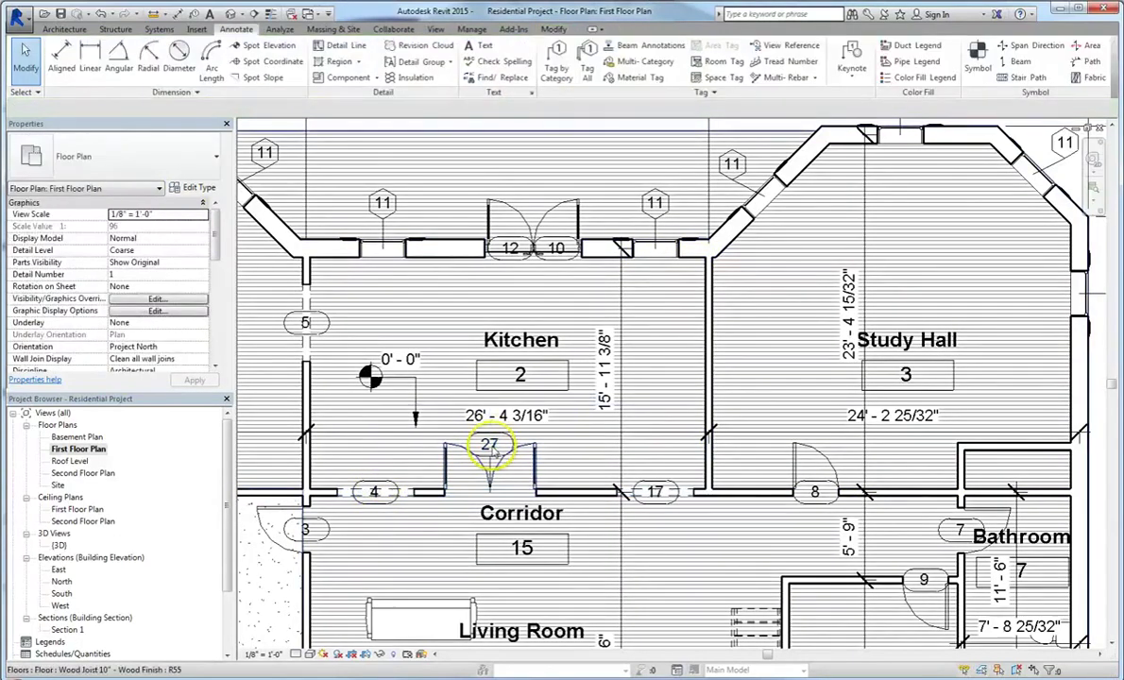
click(492, 450)
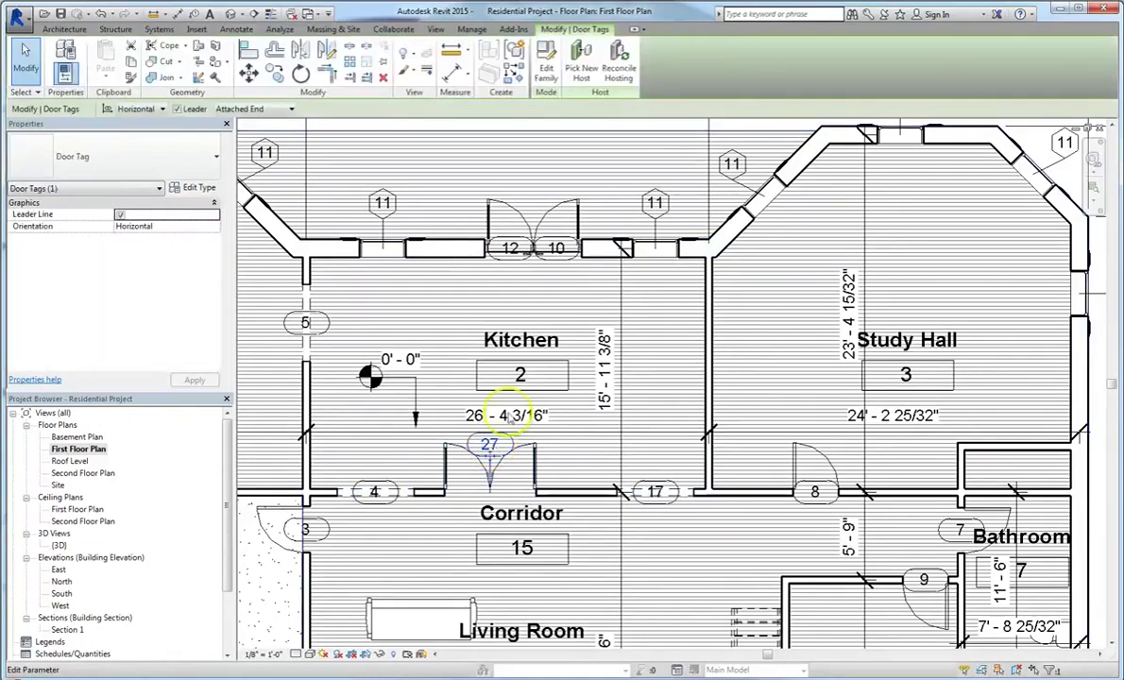
key(Escape)
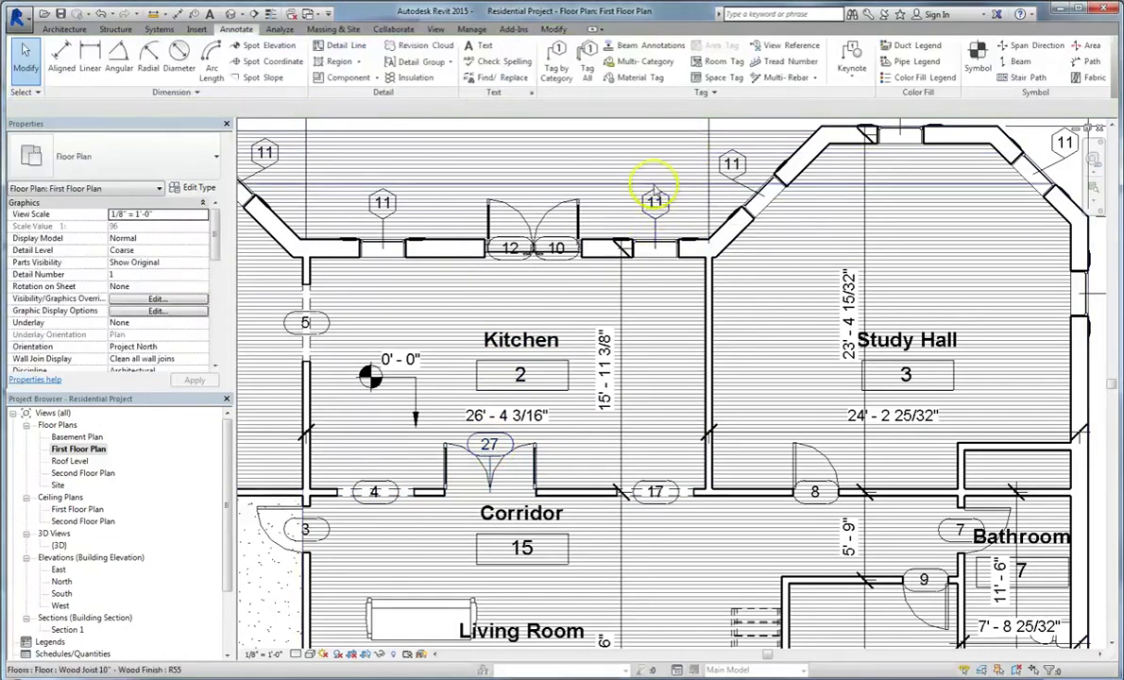
middle_drag(655, 189, 766, 319)
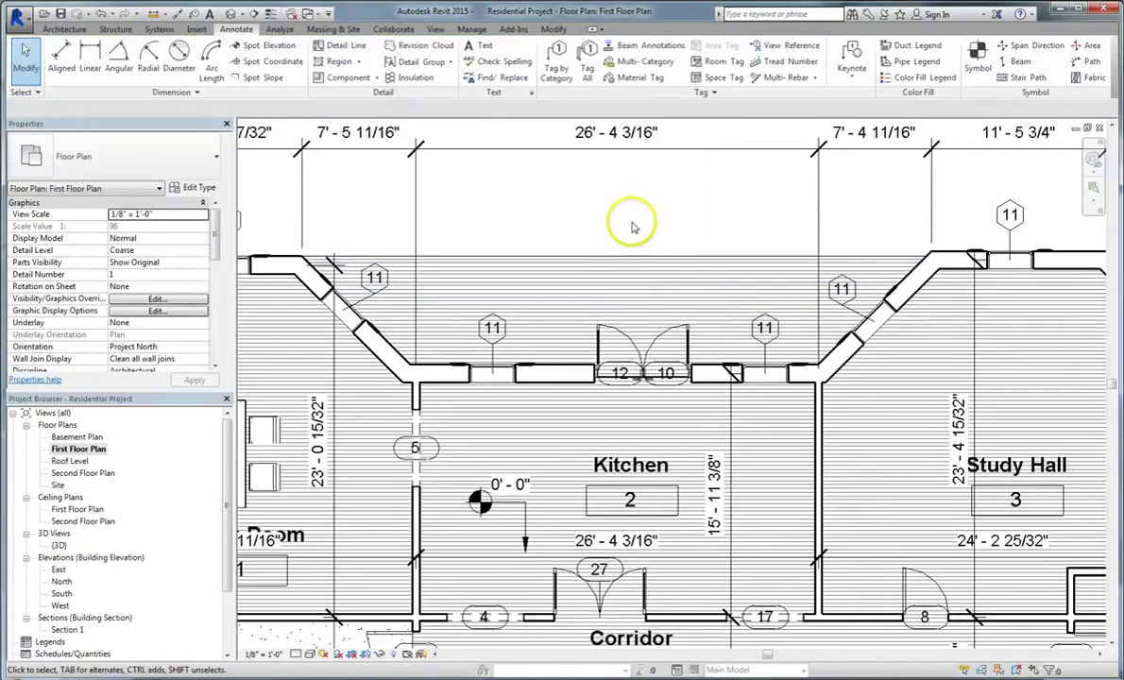
Step: Renumber window tag 11 to 12, accepting the change for all windows
click(787, 373)
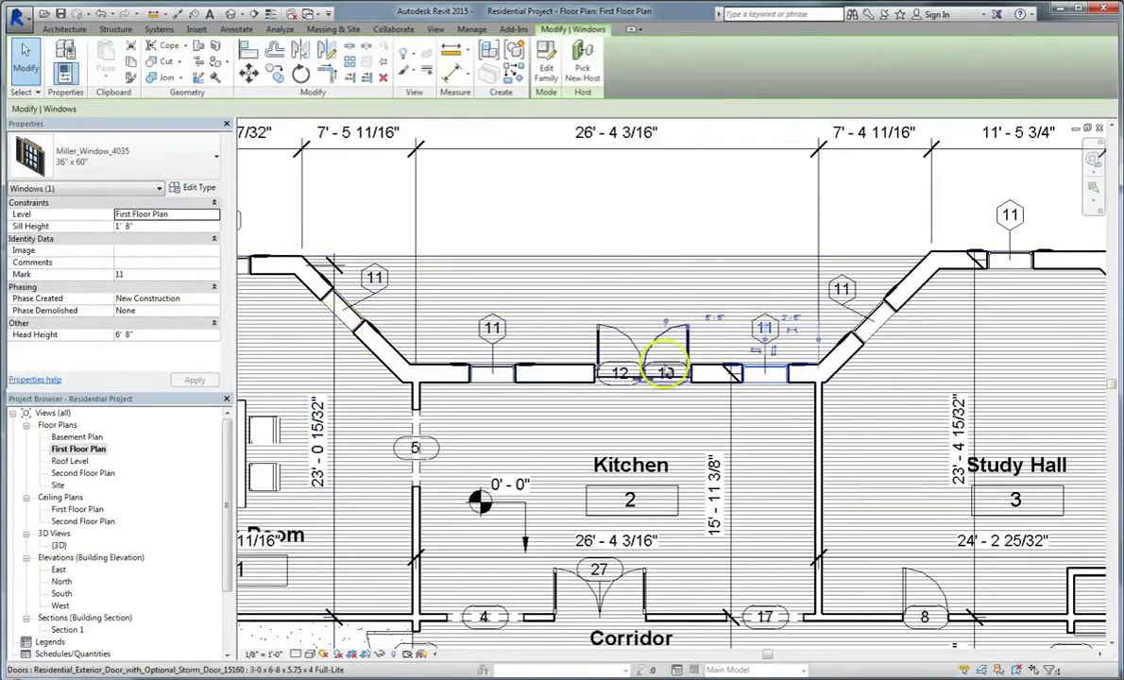
click(766, 327)
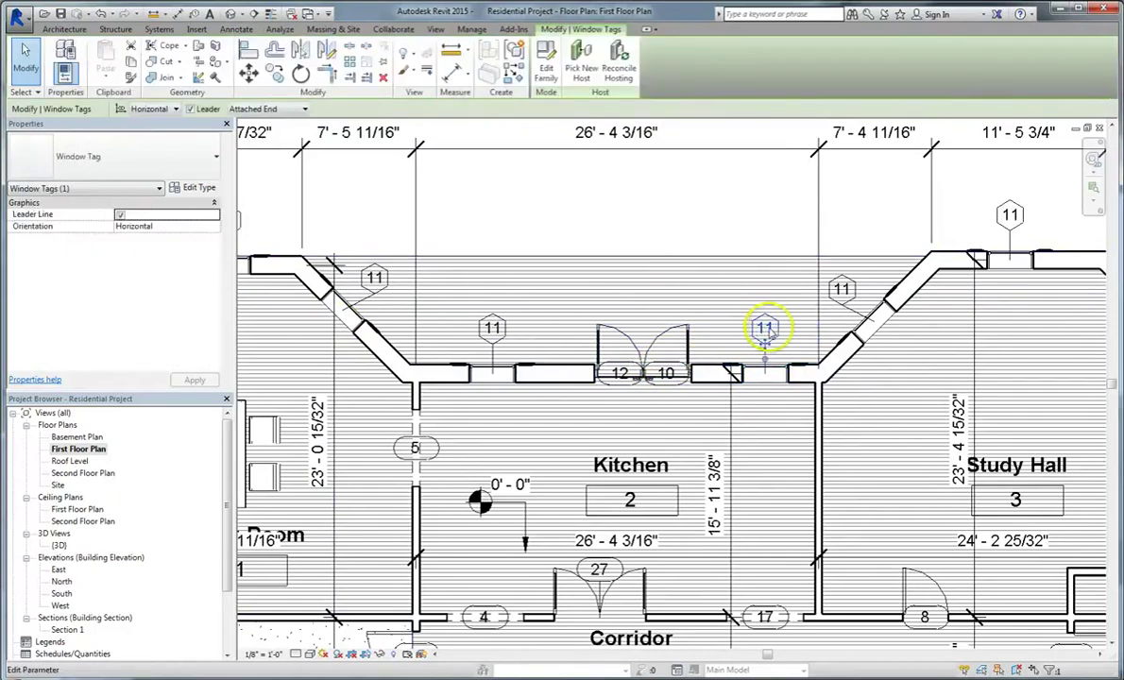
text(12)
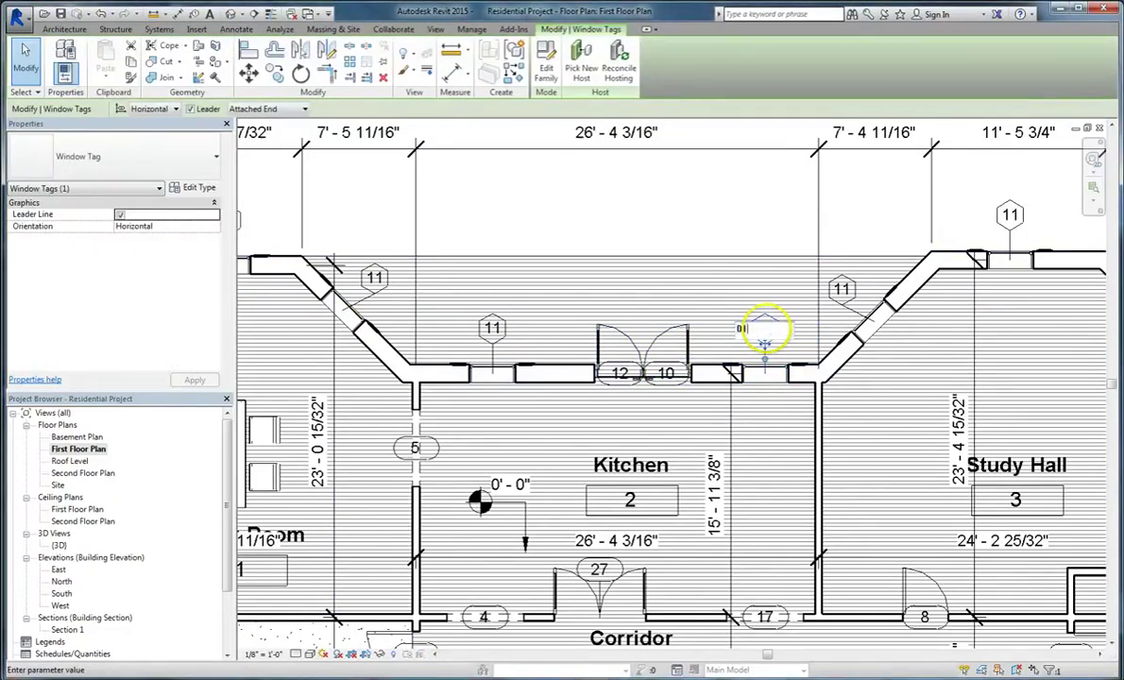
key(Return)
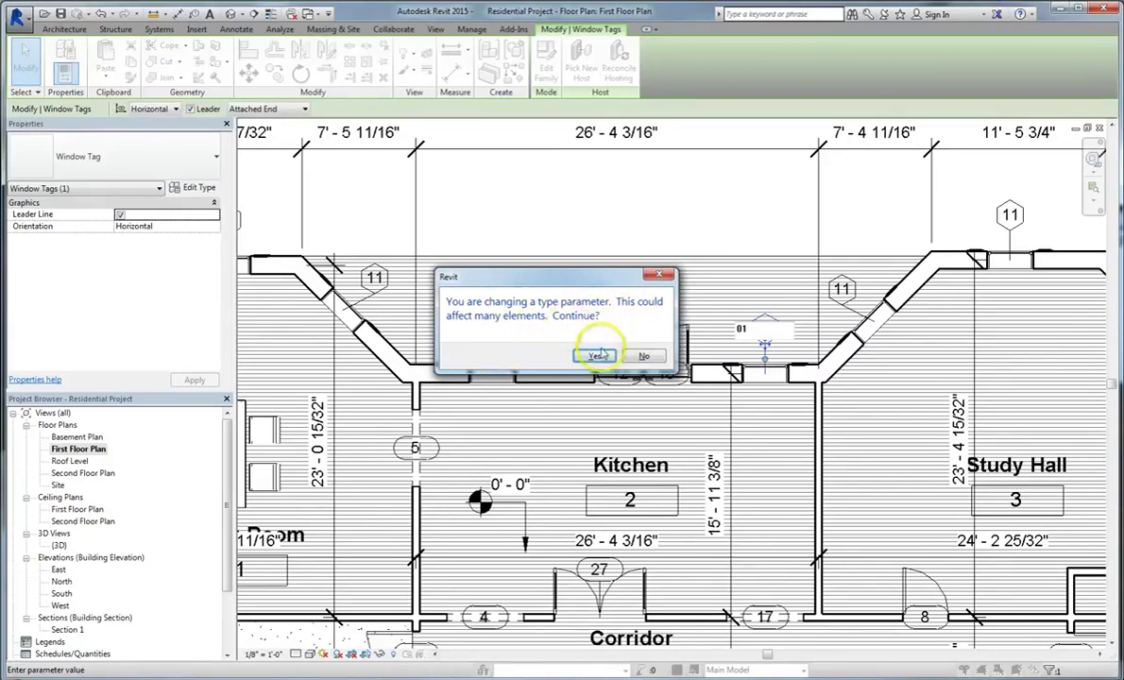
click(594, 358)
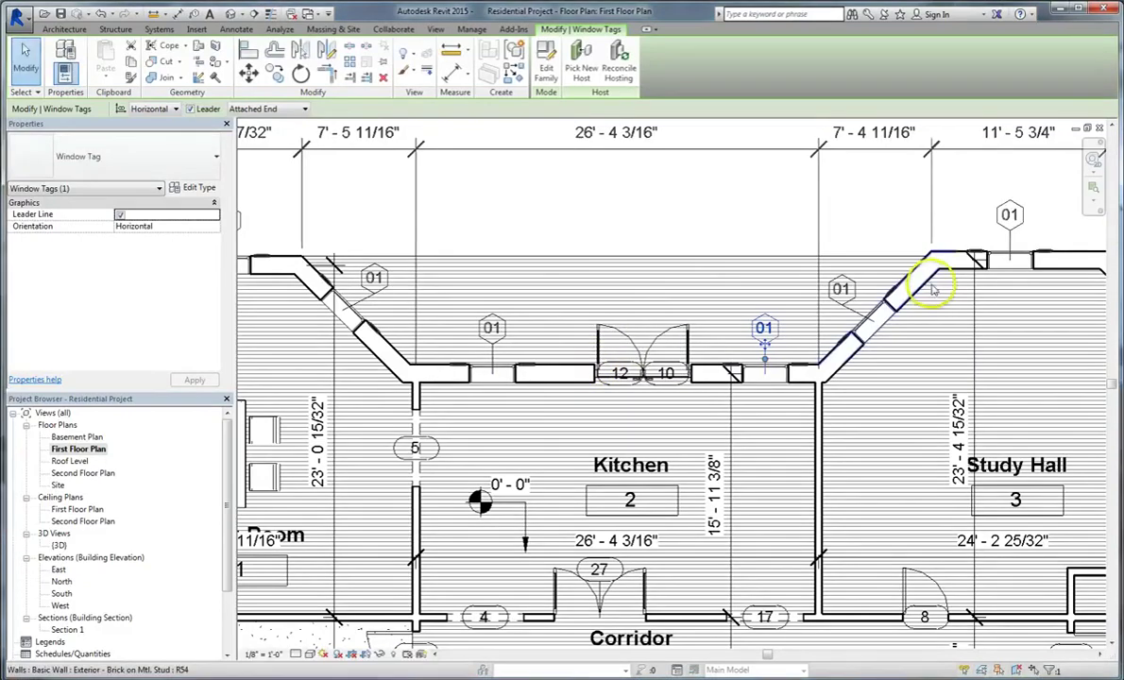
Step: Pan toward Study Hall and zoom in on the stair, briefly selecting the Kitchen room tag
middle_drag(1058, 244, 711, 272)
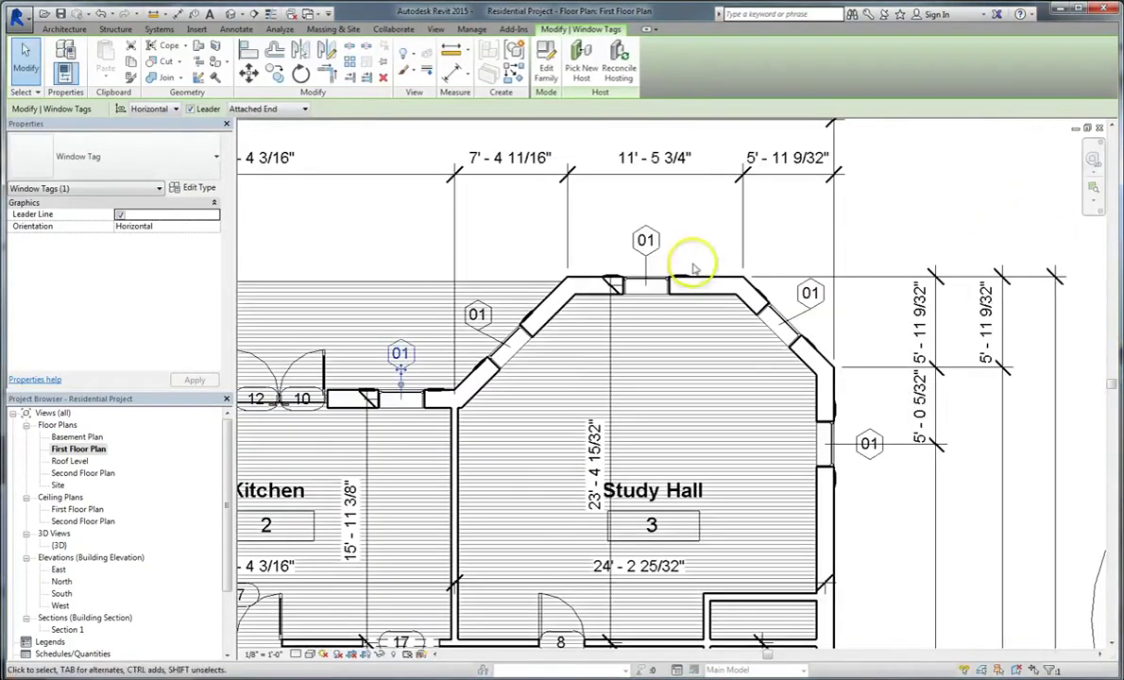
scroll(841, 260, down, 3)
key(Escape)
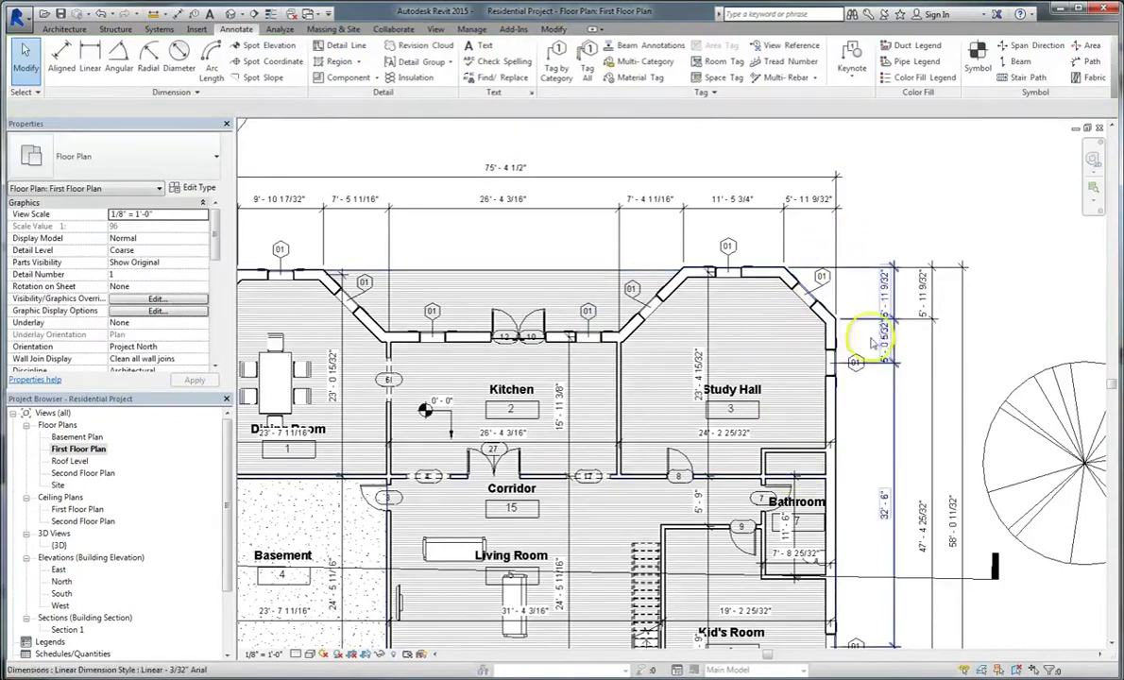
click(527, 398)
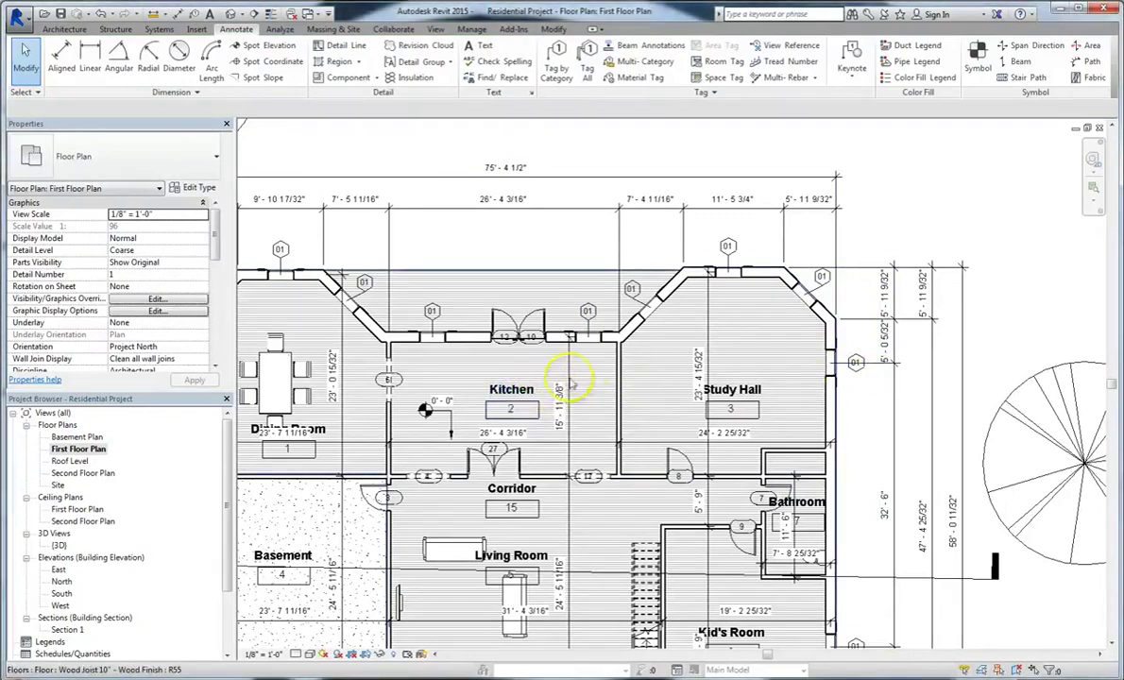
middle_drag(617, 360, 682, 325)
scroll(676, 302, down, 2)
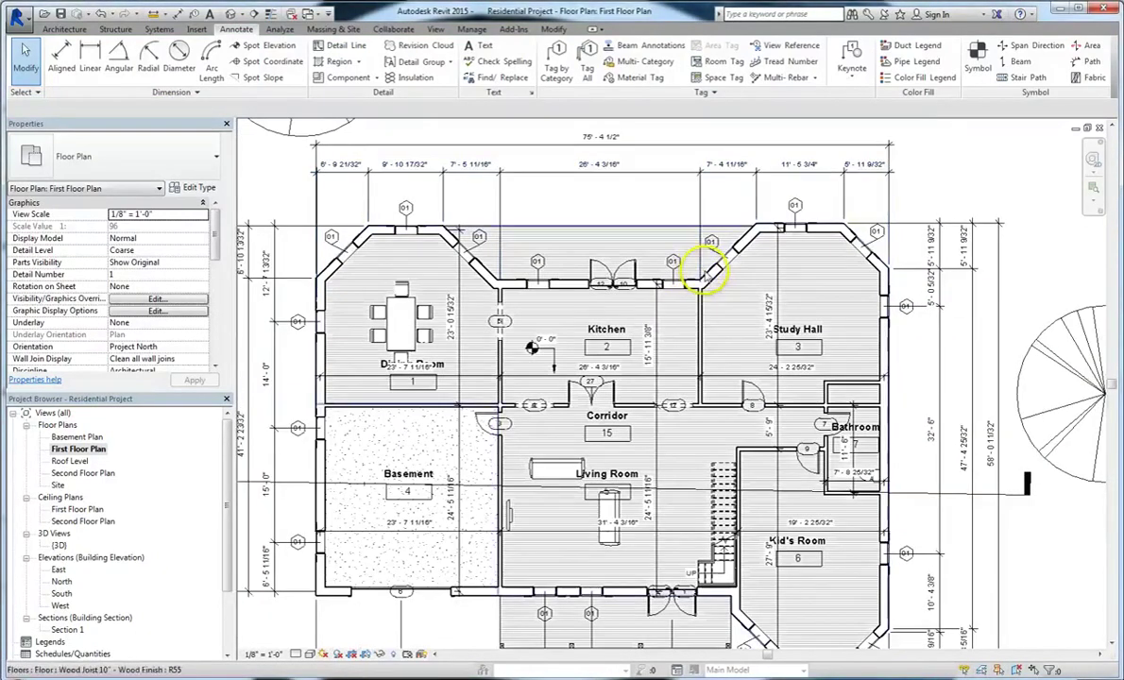
scroll(714, 619, up, 3)
scroll(672, 142, down, 1)
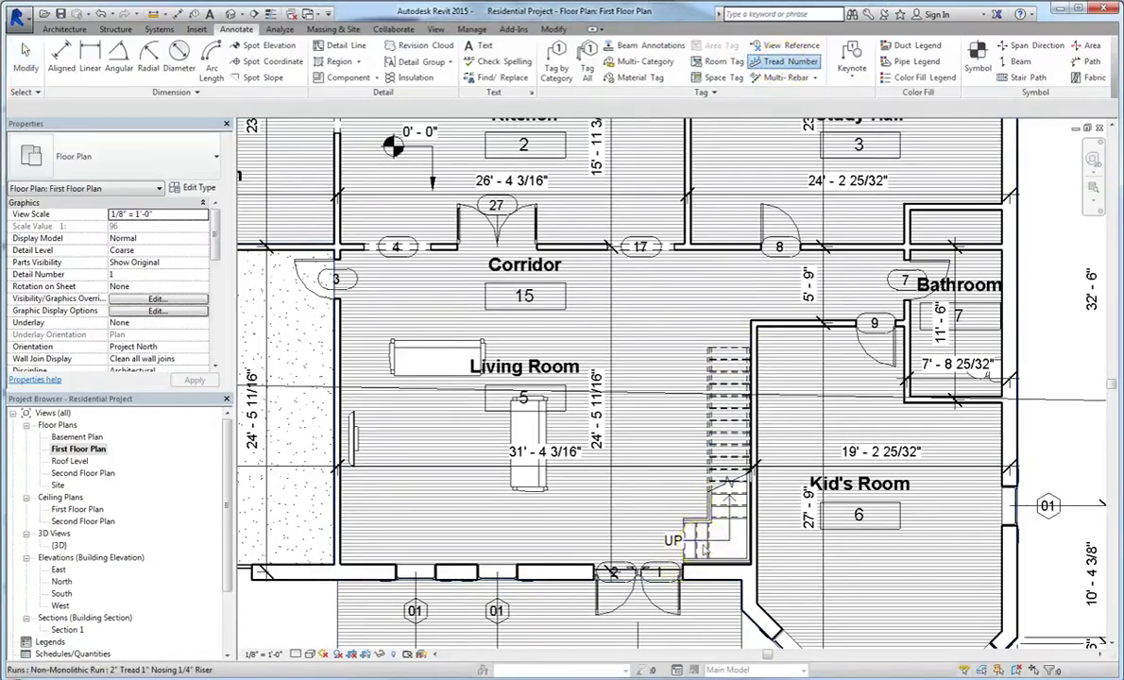
Step: Place tread numbers on the stair's lower and upper runs
scroll(701, 545, up, 4)
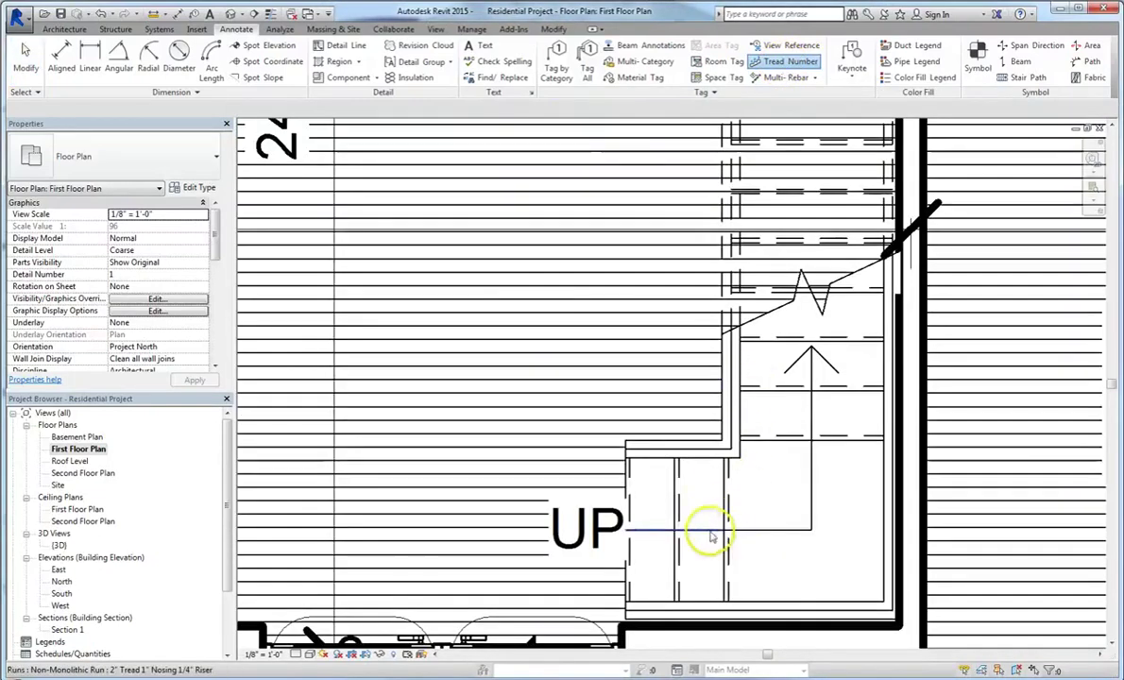
click(703, 531)
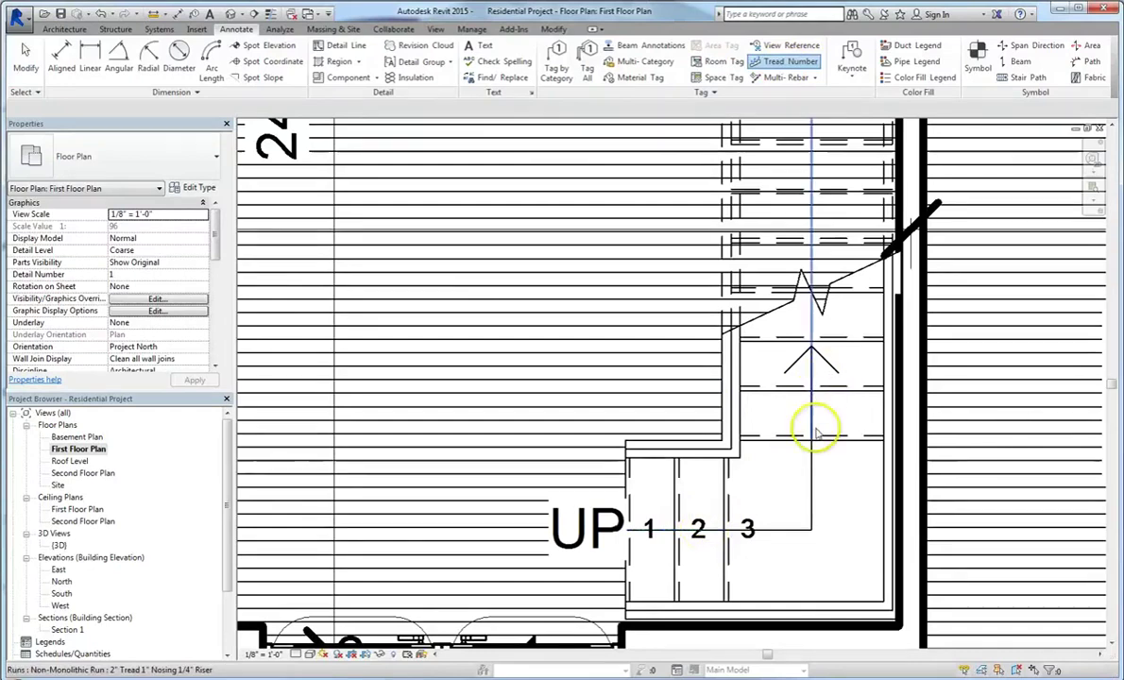
click(817, 432)
scroll(642, 579, down, 2)
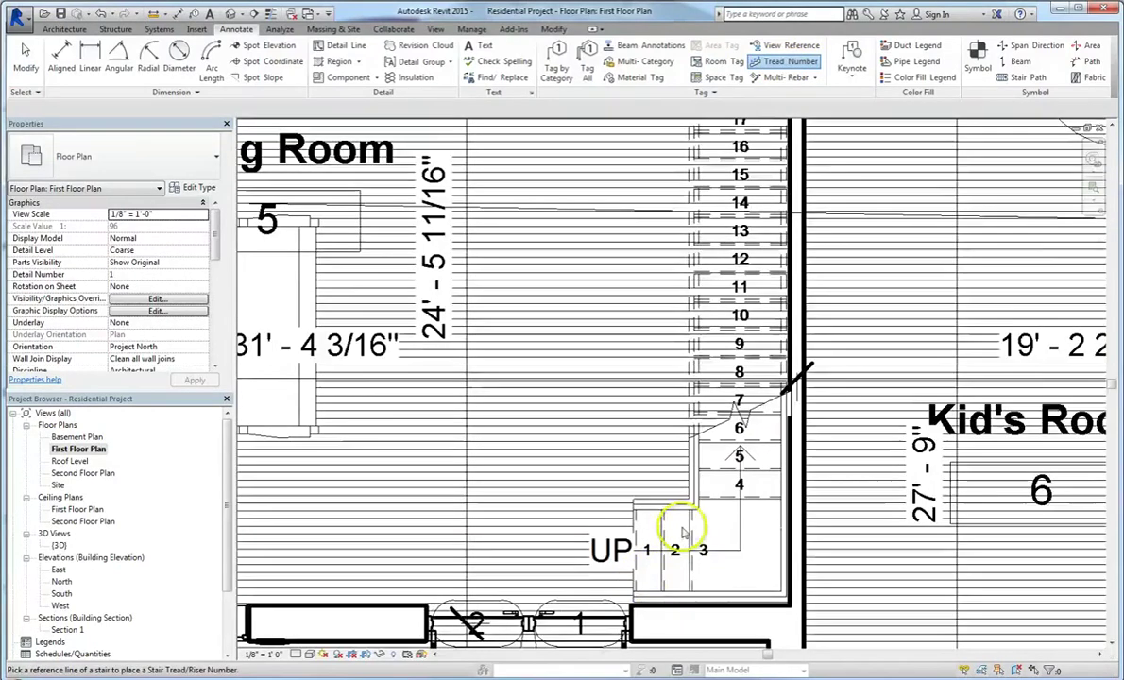
scroll(688, 562, up, 1)
key(Escape)
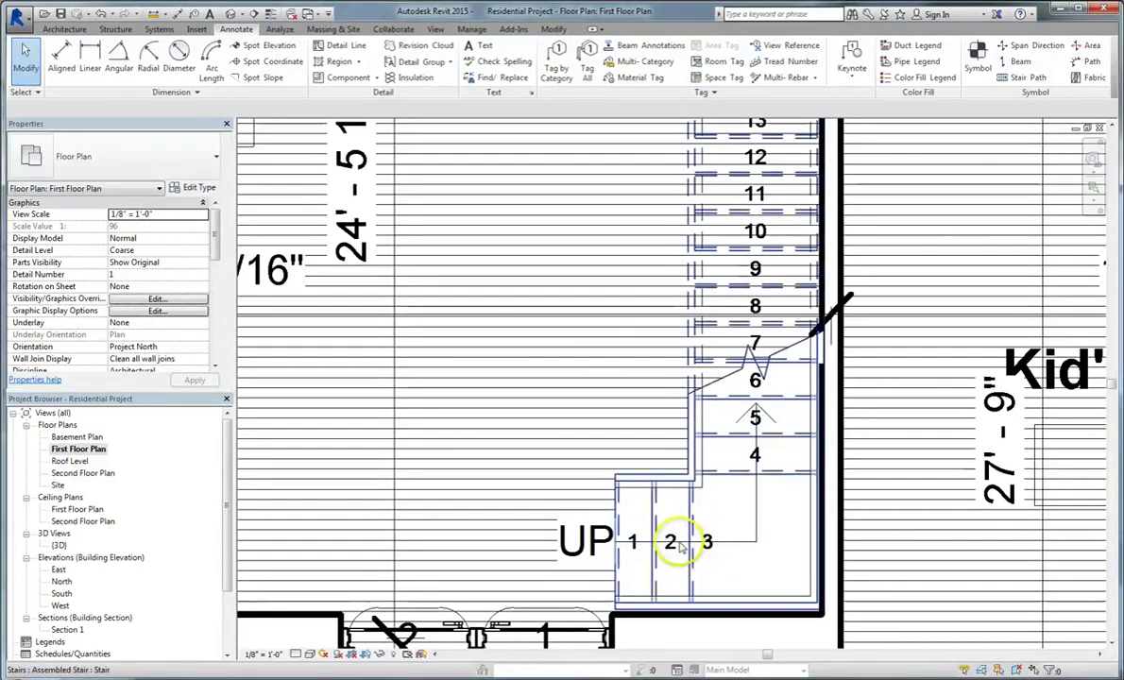
Step: Set the lower run's tread numbers to count treads instead of risers
click(659, 569)
key(Escape)
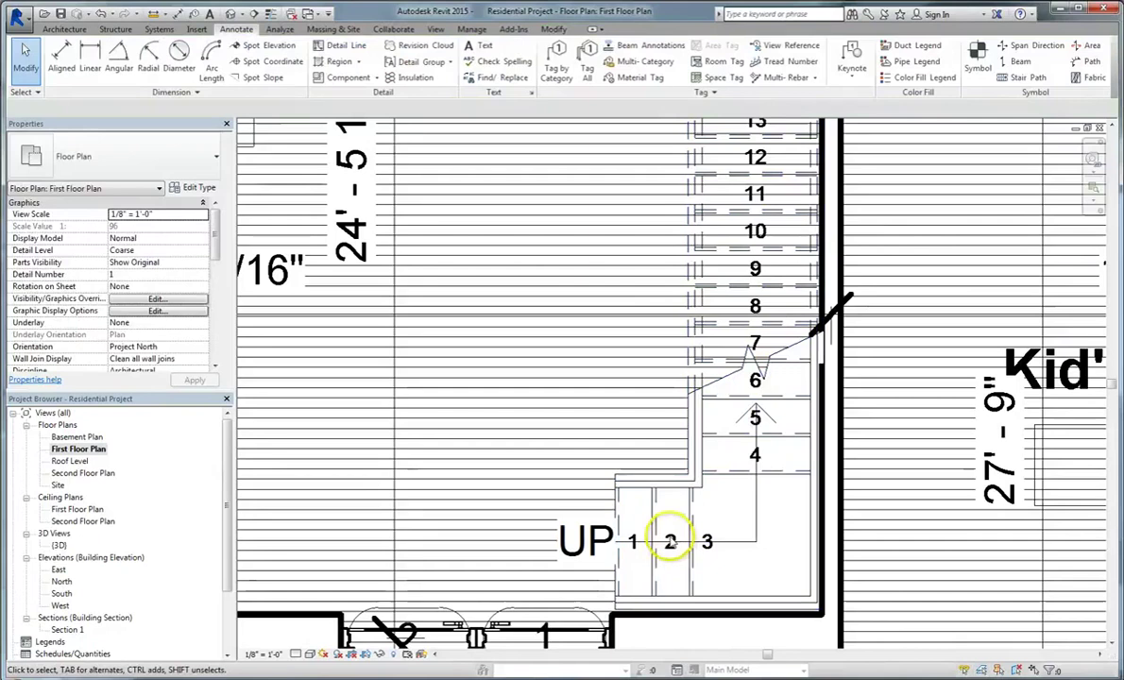
mouse_move(678, 535)
mouse_down()
mouse_move(668, 519)
mouse_move(670, 536)
mouse_up()
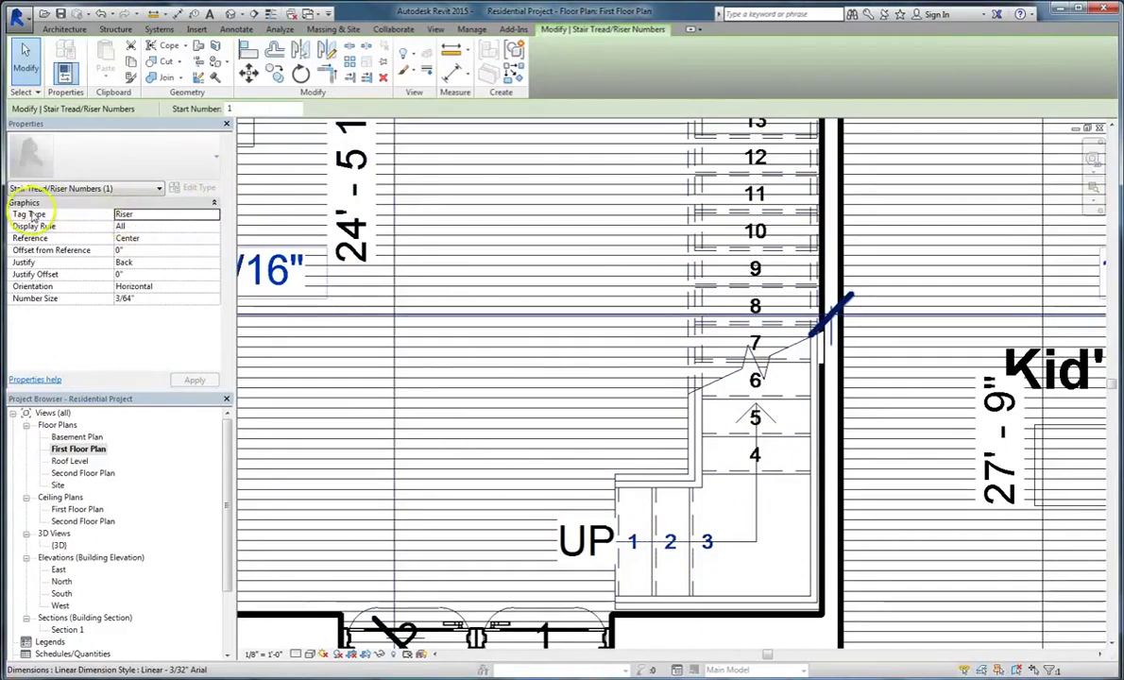
click(216, 215)
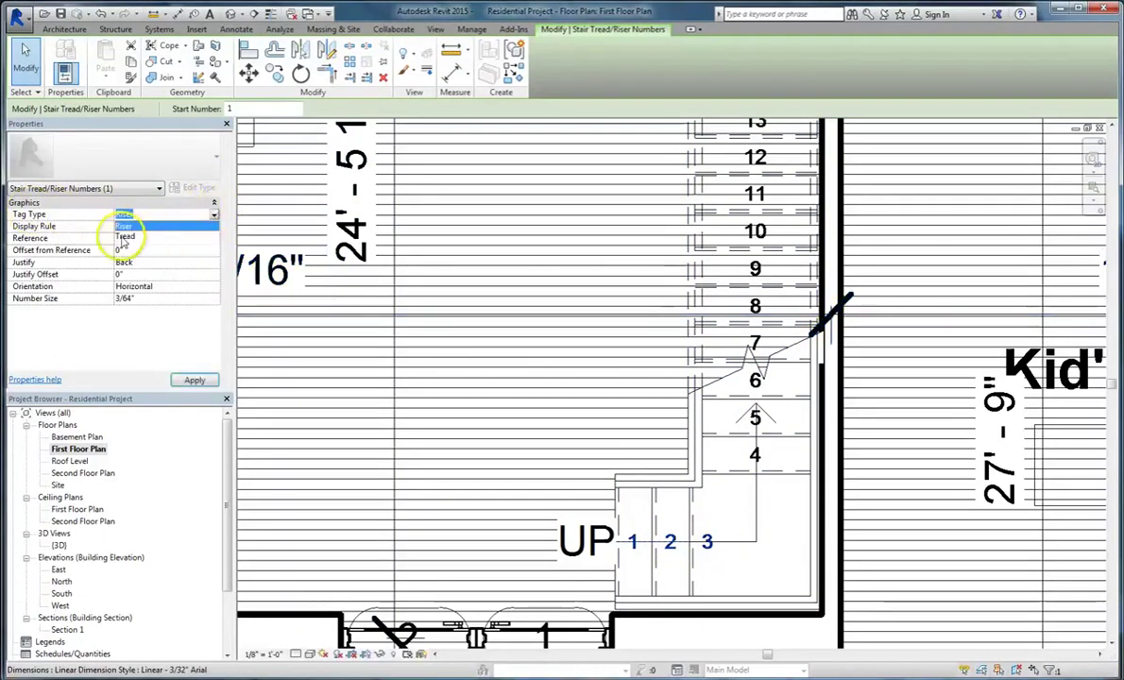
click(126, 236)
click(753, 563)
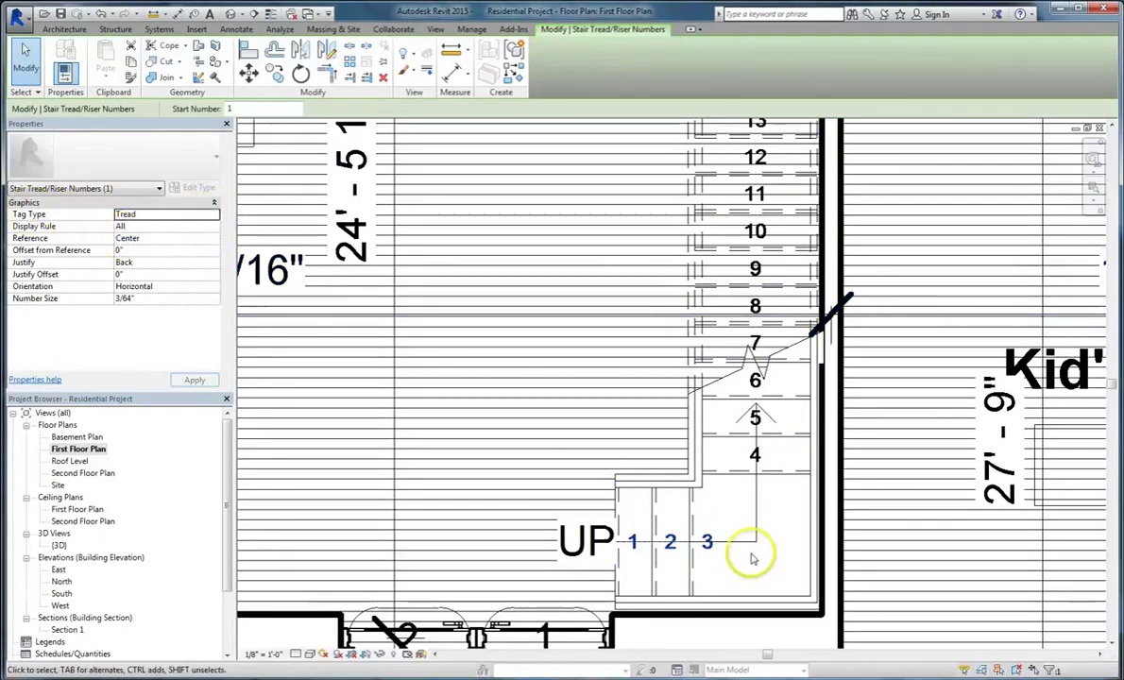
key(Escape)
Step: Recheck the lower run's tread numbers and zoom out from the stair
click(668, 543)
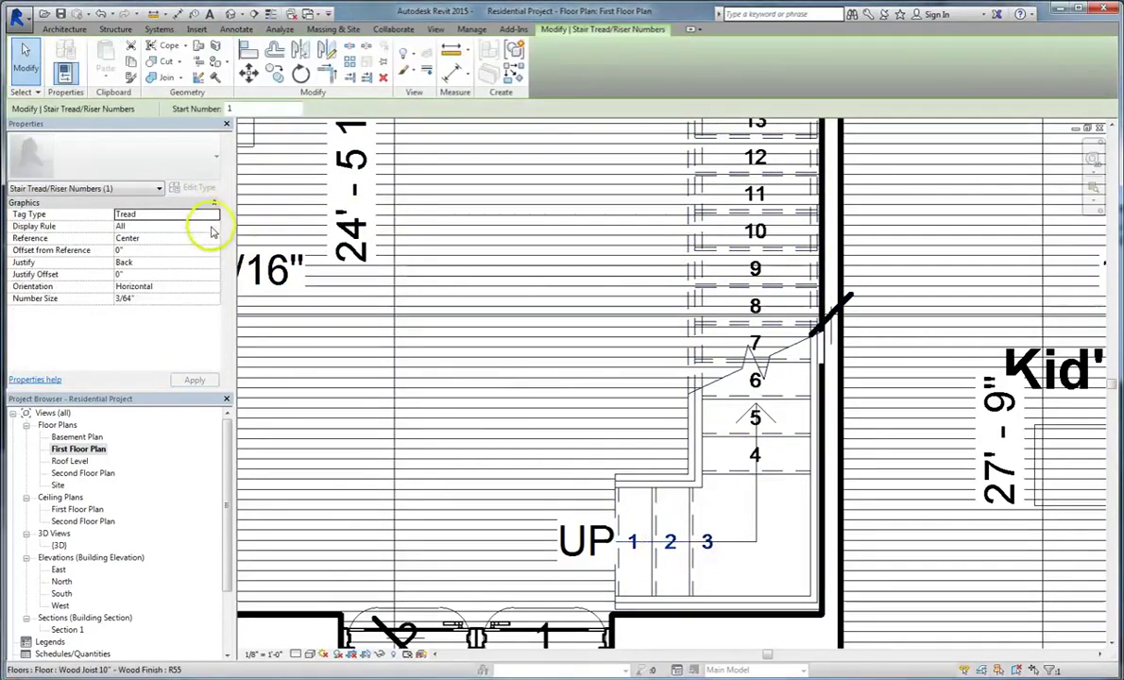
scroll(770, 590, down, 3)
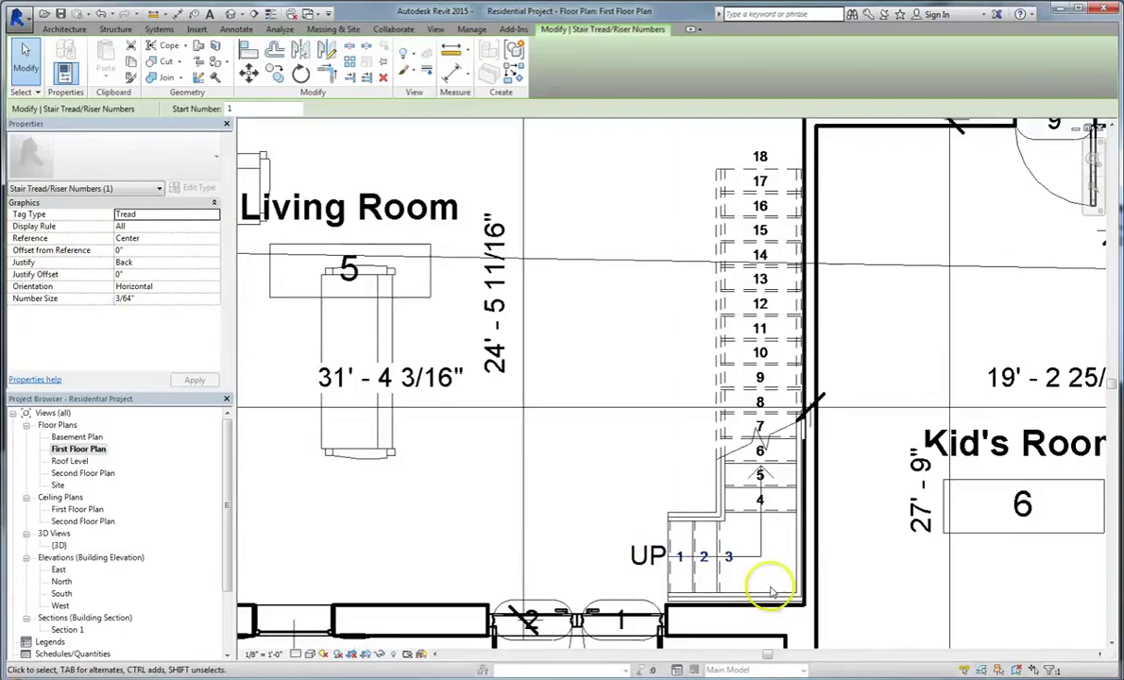
key(Escape)
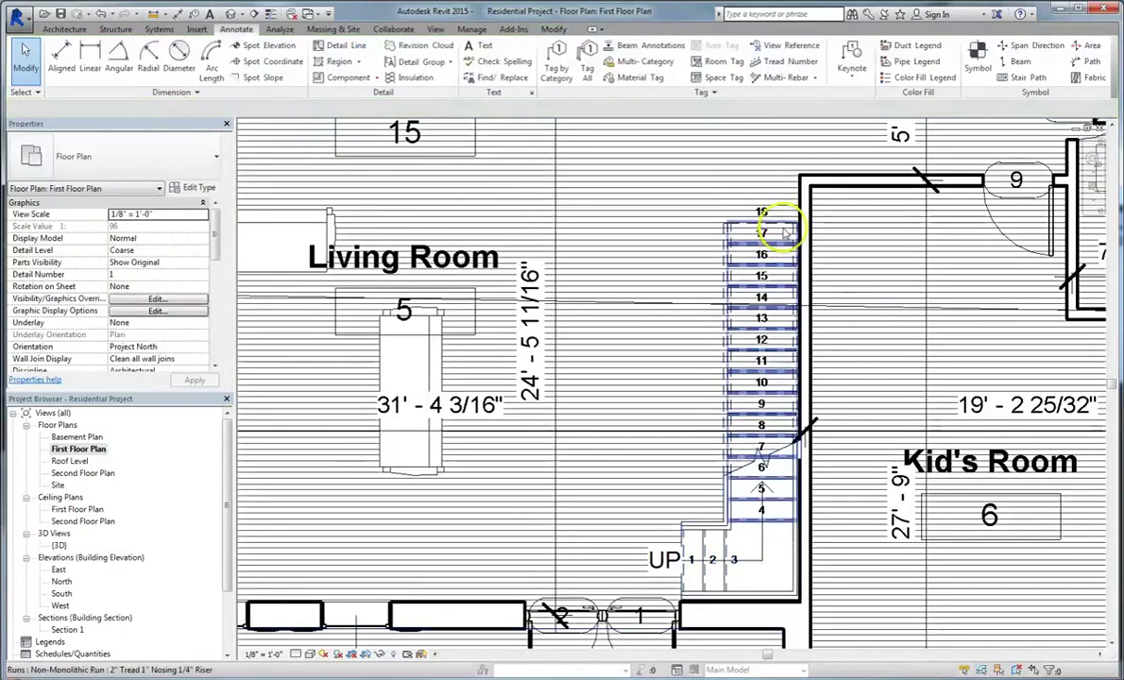
scroll(903, 643, down, 2)
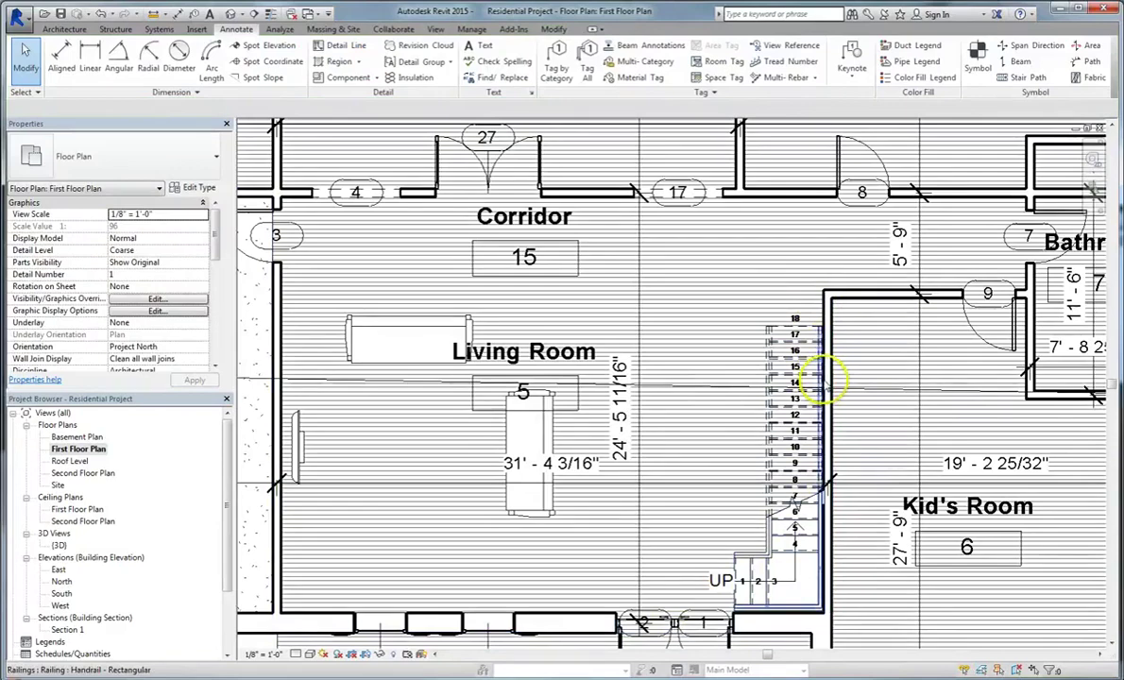
scroll(694, 482, down, 4)
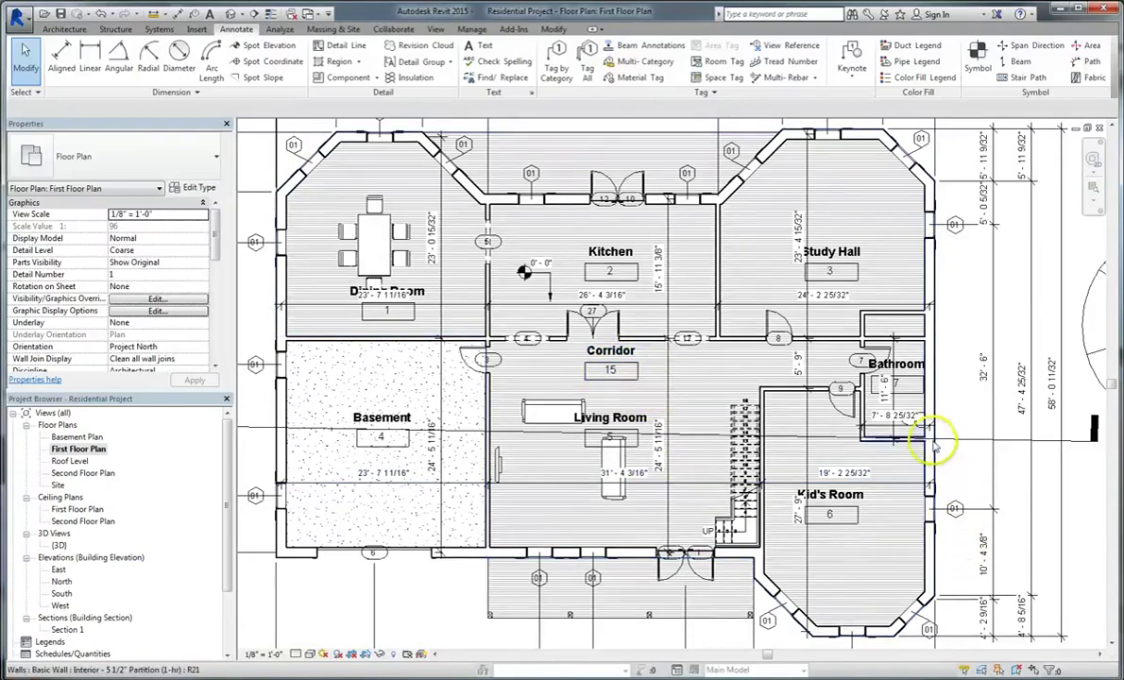
scroll(930, 444, down, 3)
scroll(482, 447, up, 1)
Step: In Section 1, add room tags to Room, Kid's Room, Living Room and Basement
double_click(381, 429)
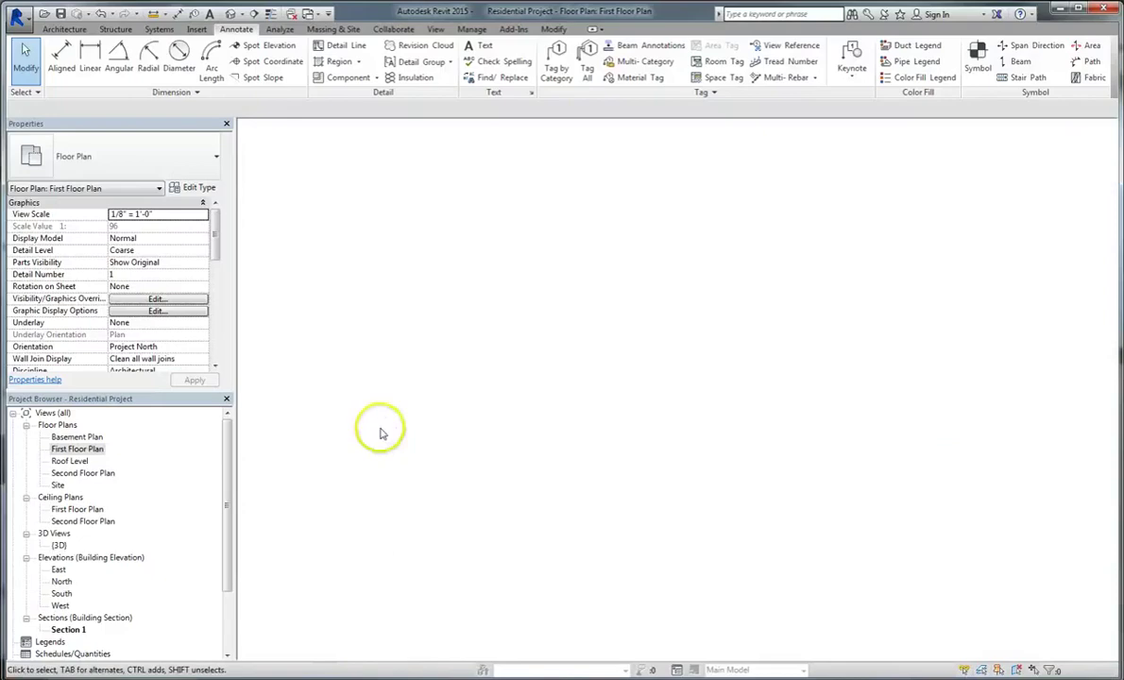
scroll(612, 425, up, 2)
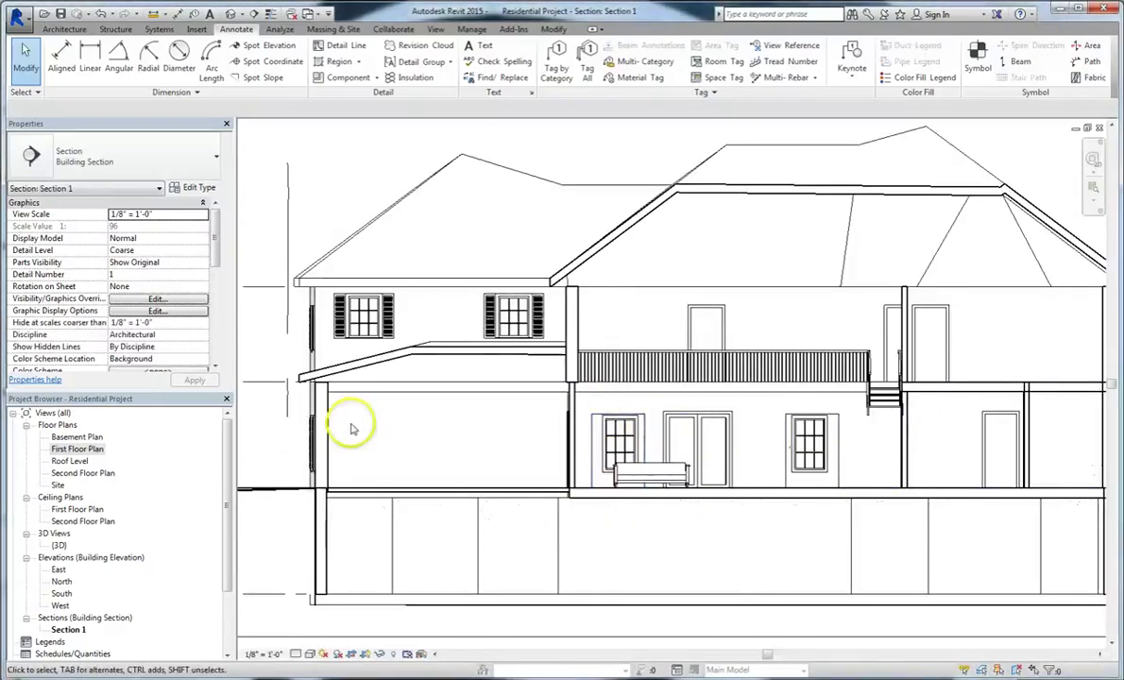
click(716, 62)
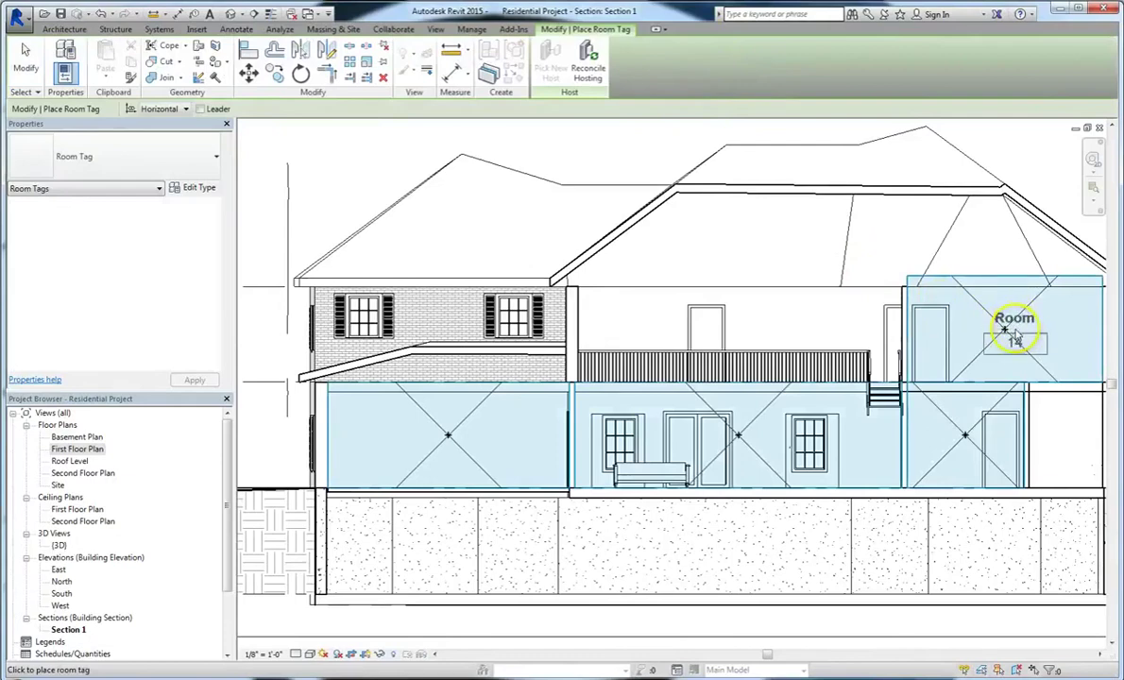
click(1007, 328)
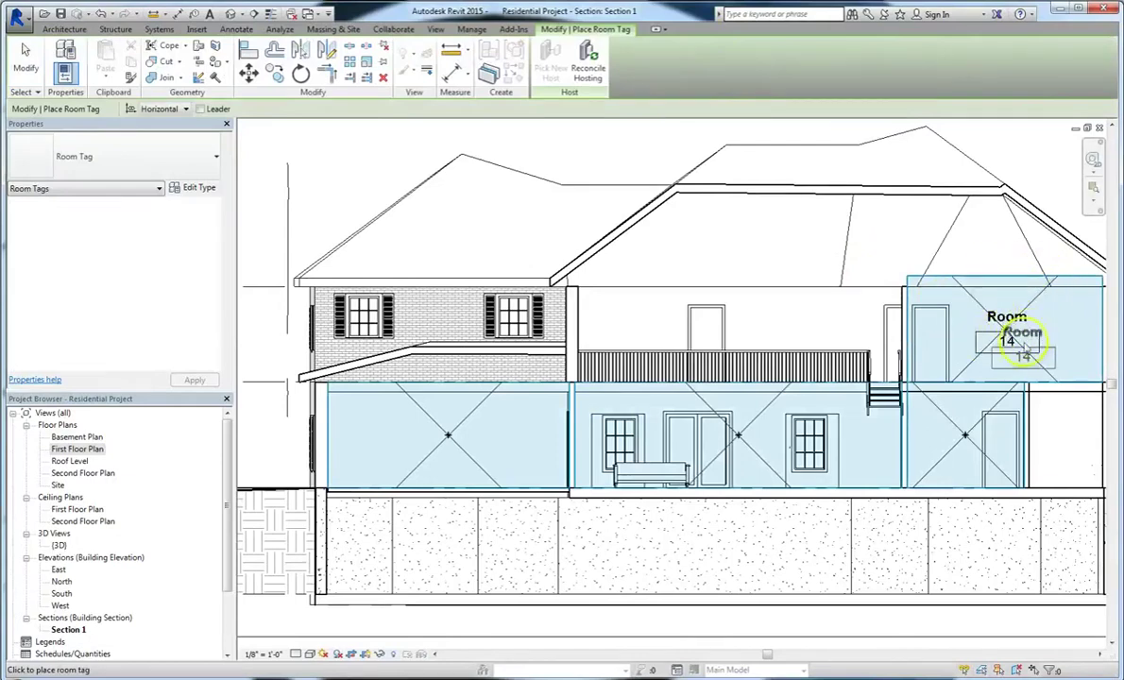
click(973, 437)
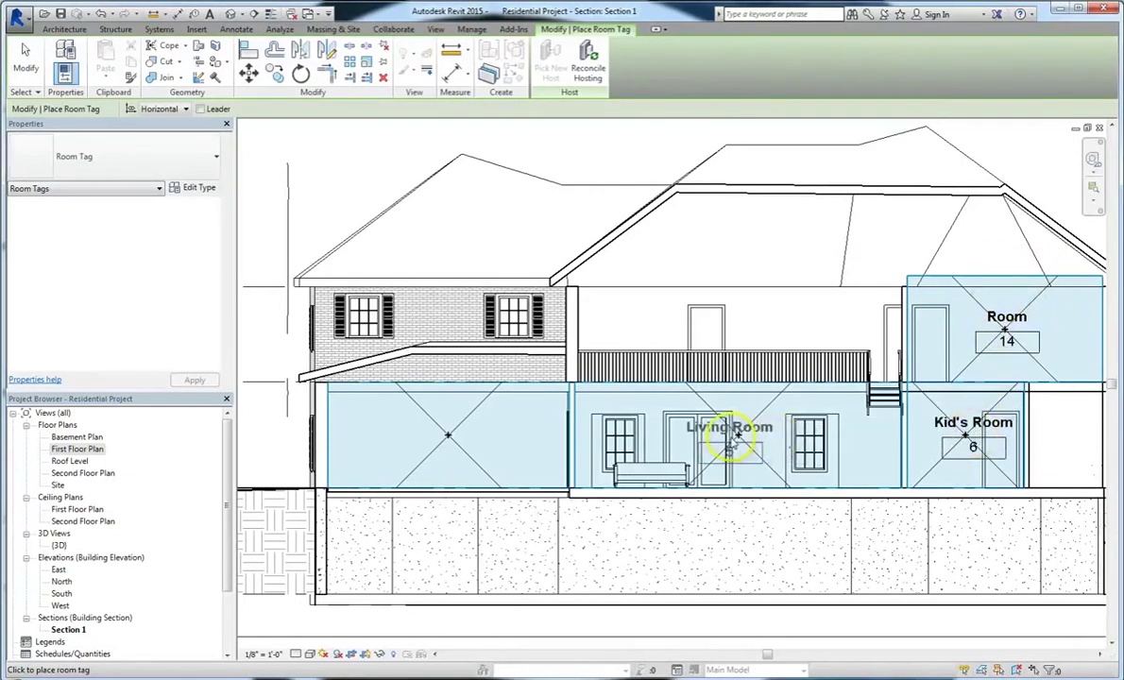
click(730, 442)
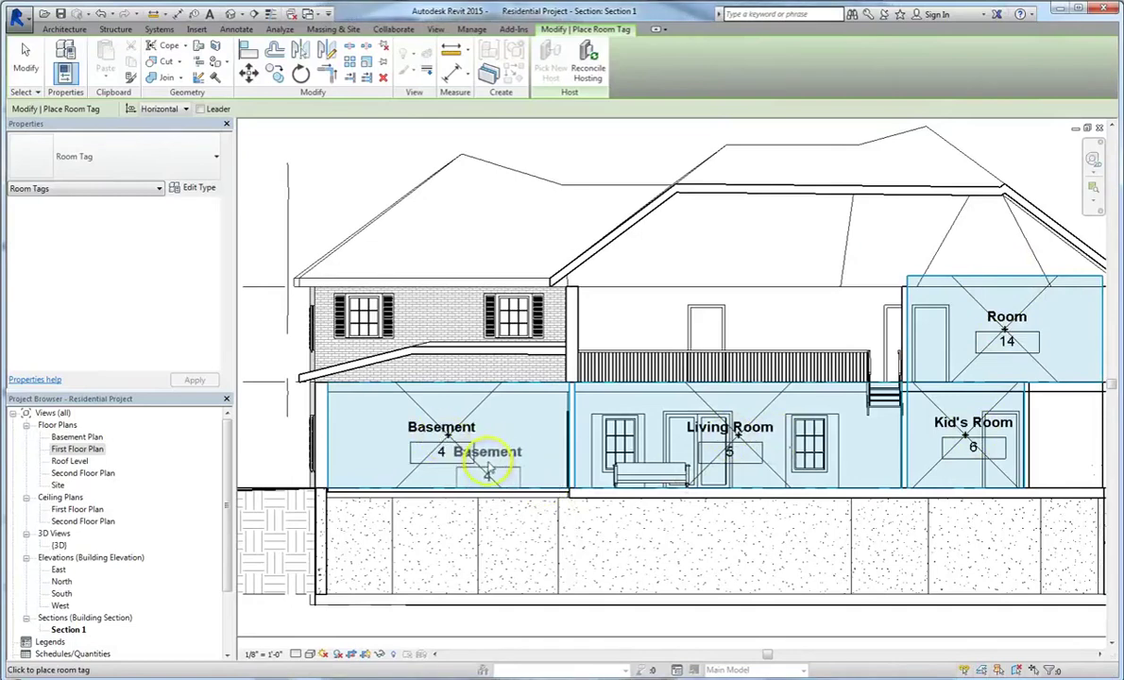
click(441, 456)
key(Escape)
Step: Renumber the Basement room tag to 20 and go back to the First Floor Plan
click(441, 455)
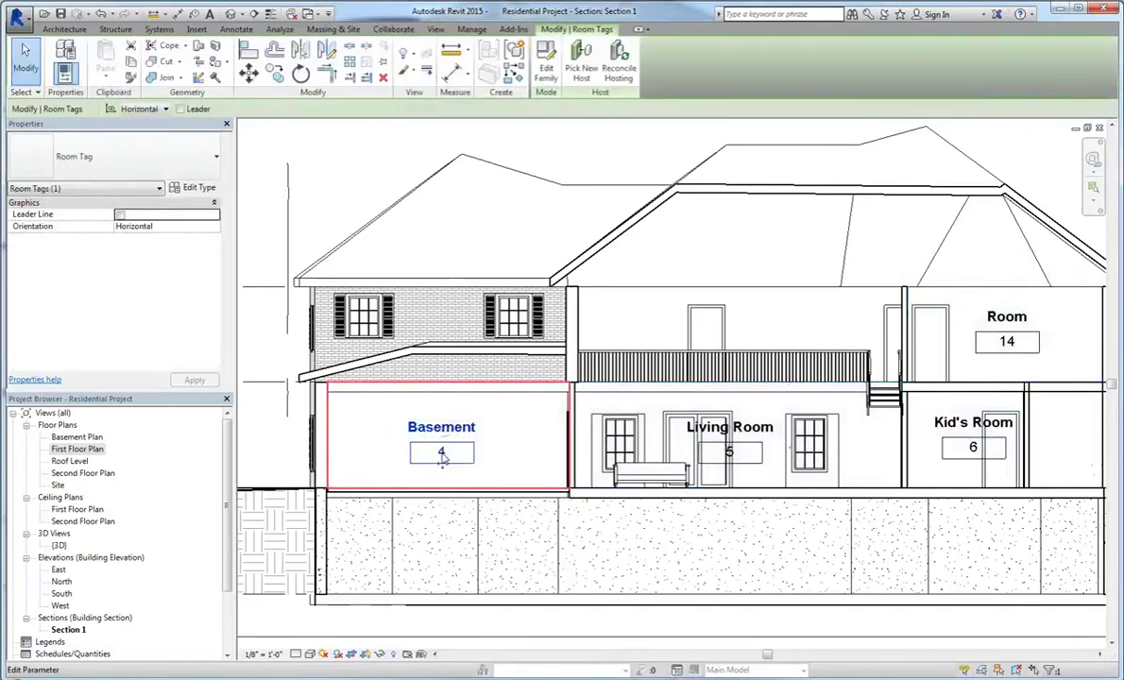
click(442, 455)
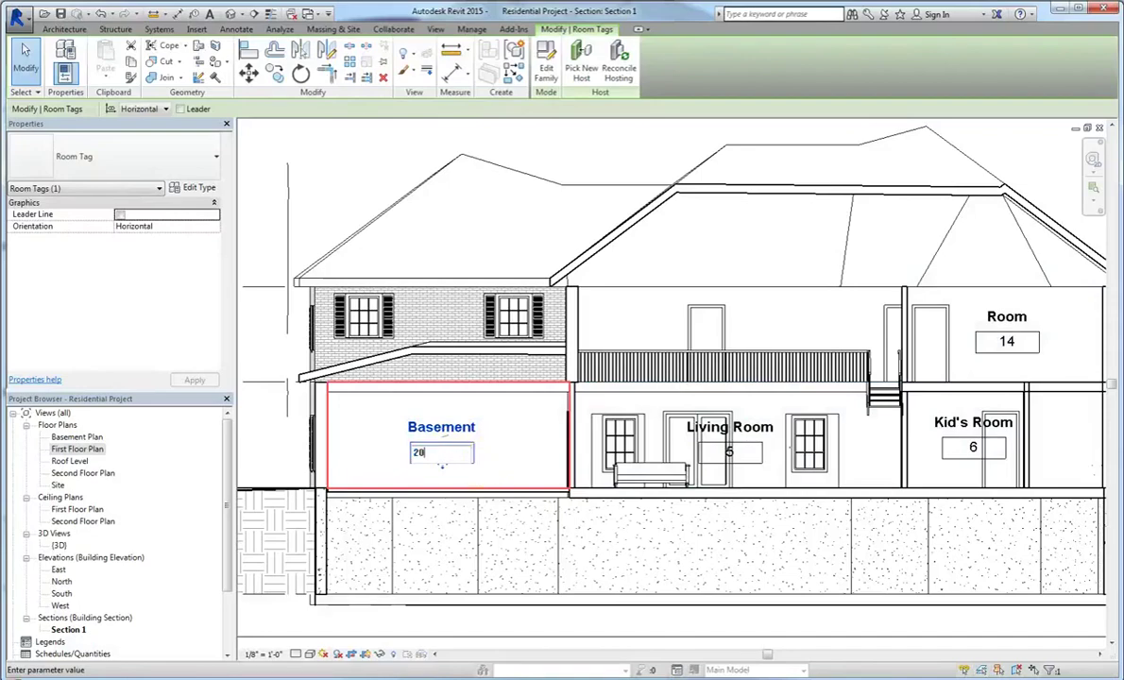
text(20)
key(Return)
double_click(77, 449)
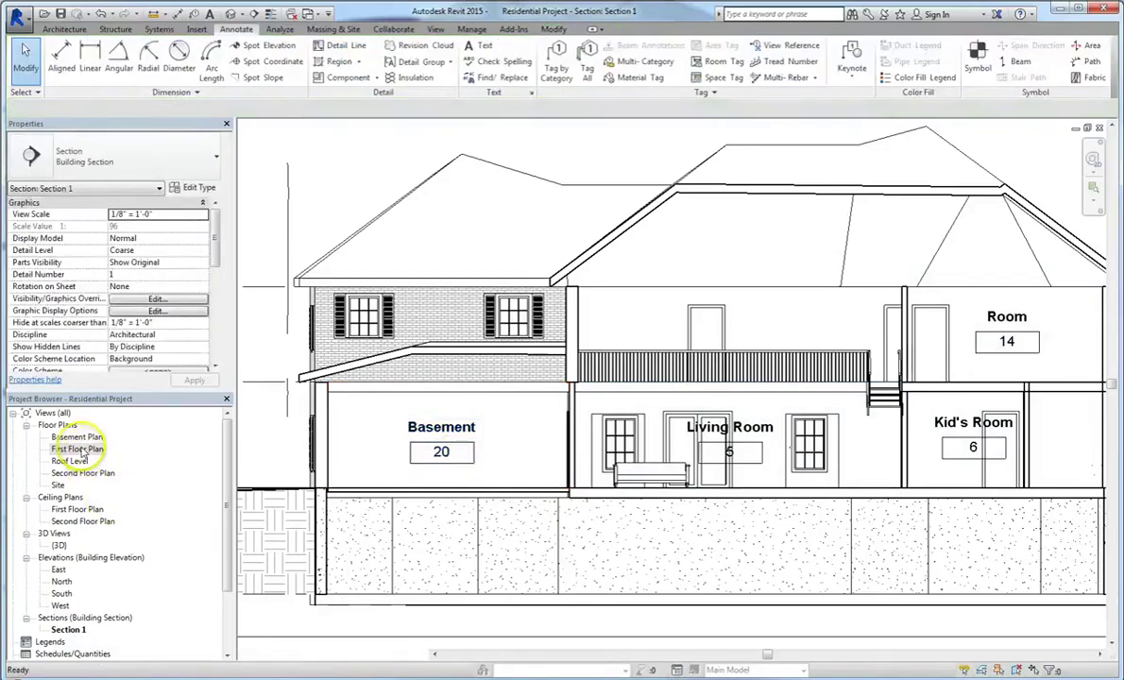
scroll(563, 442, up, 3)
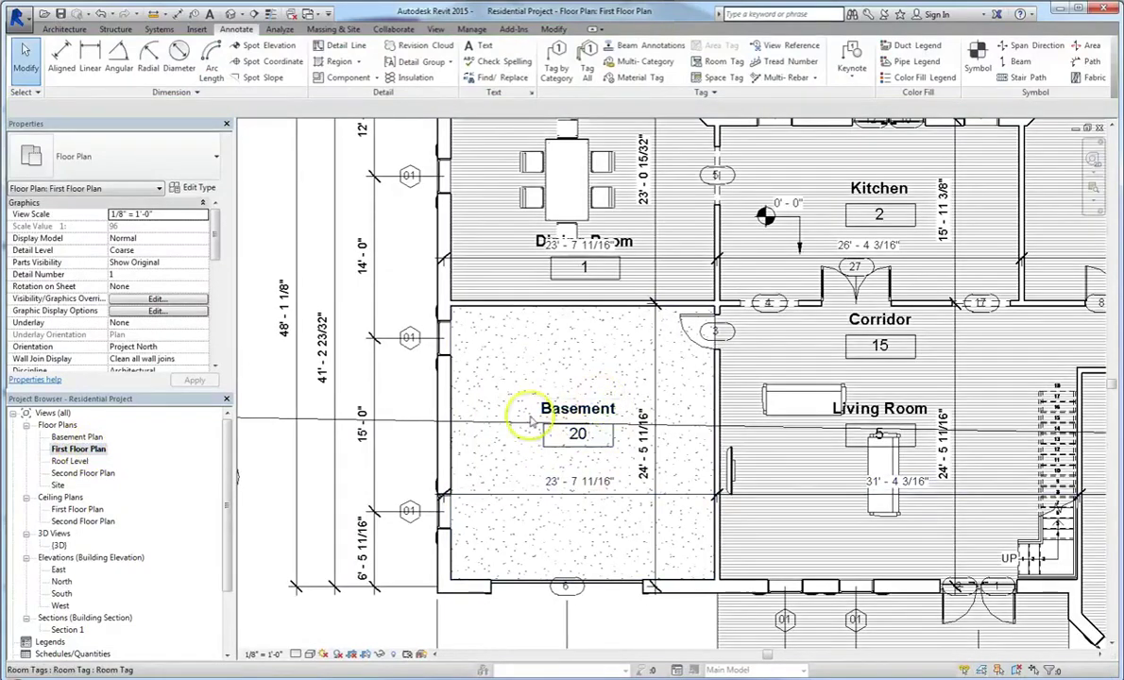
scroll(378, 364, down, 4)
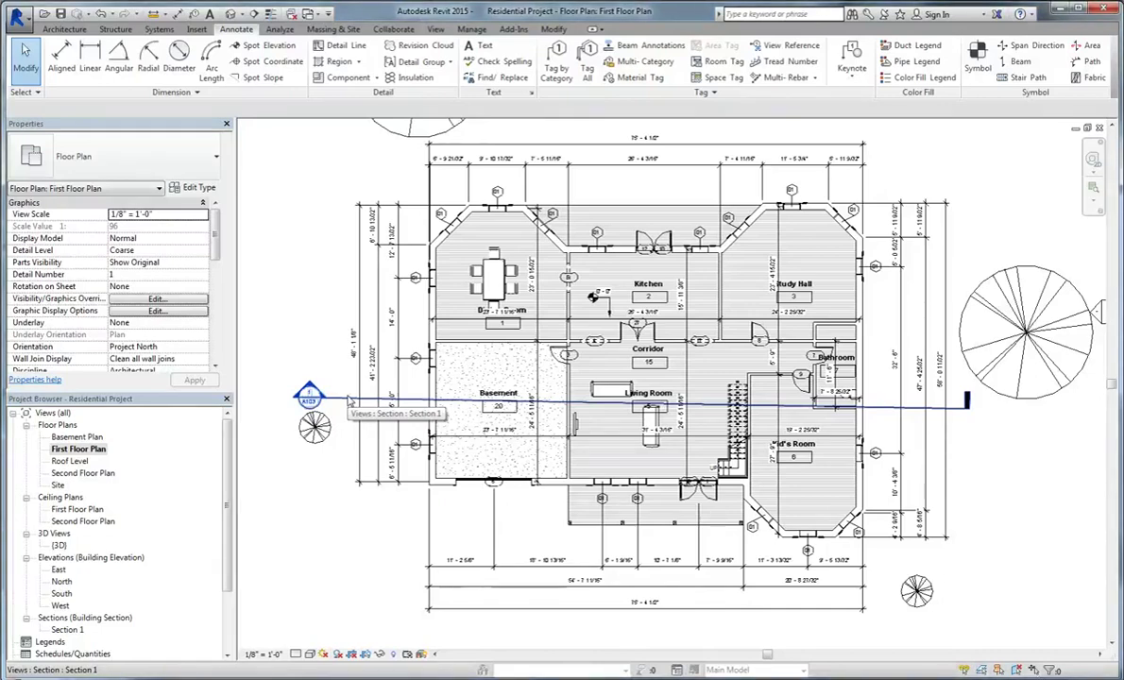
click(373, 623)
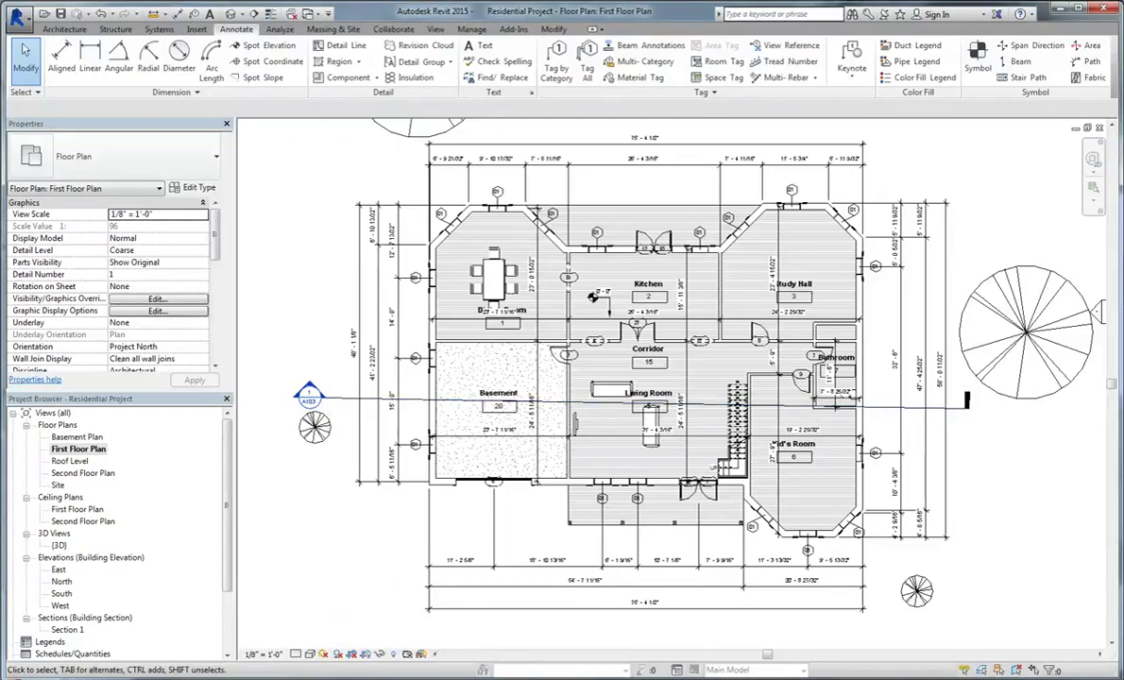